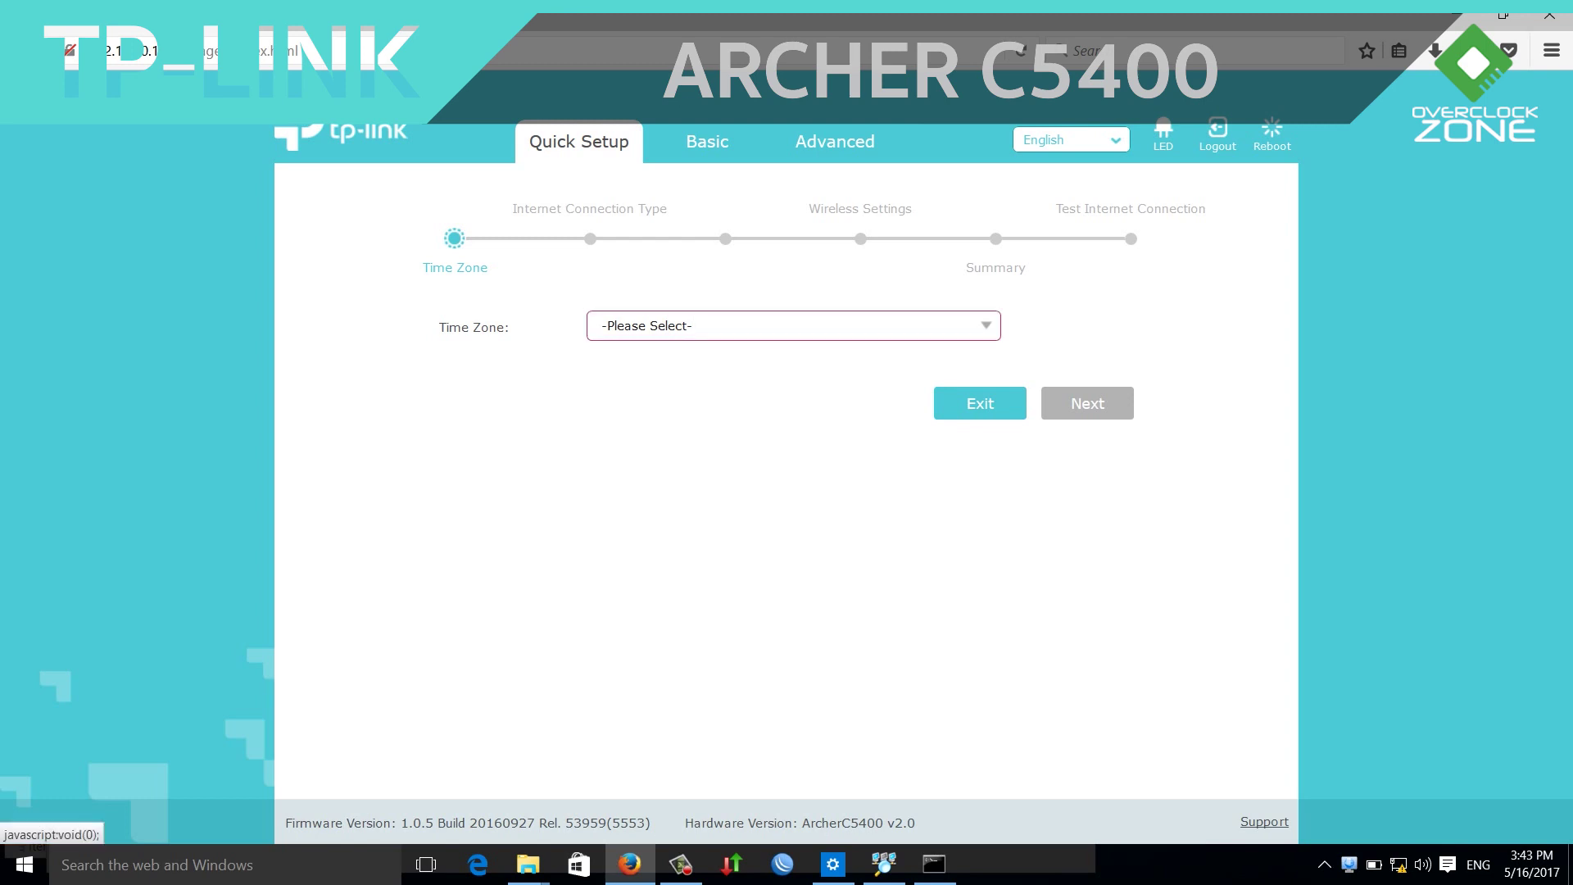
Check the time zone selection in the quick setup wizard without choosing a zone
left_click(693, 326)
left_click(1066, 508)
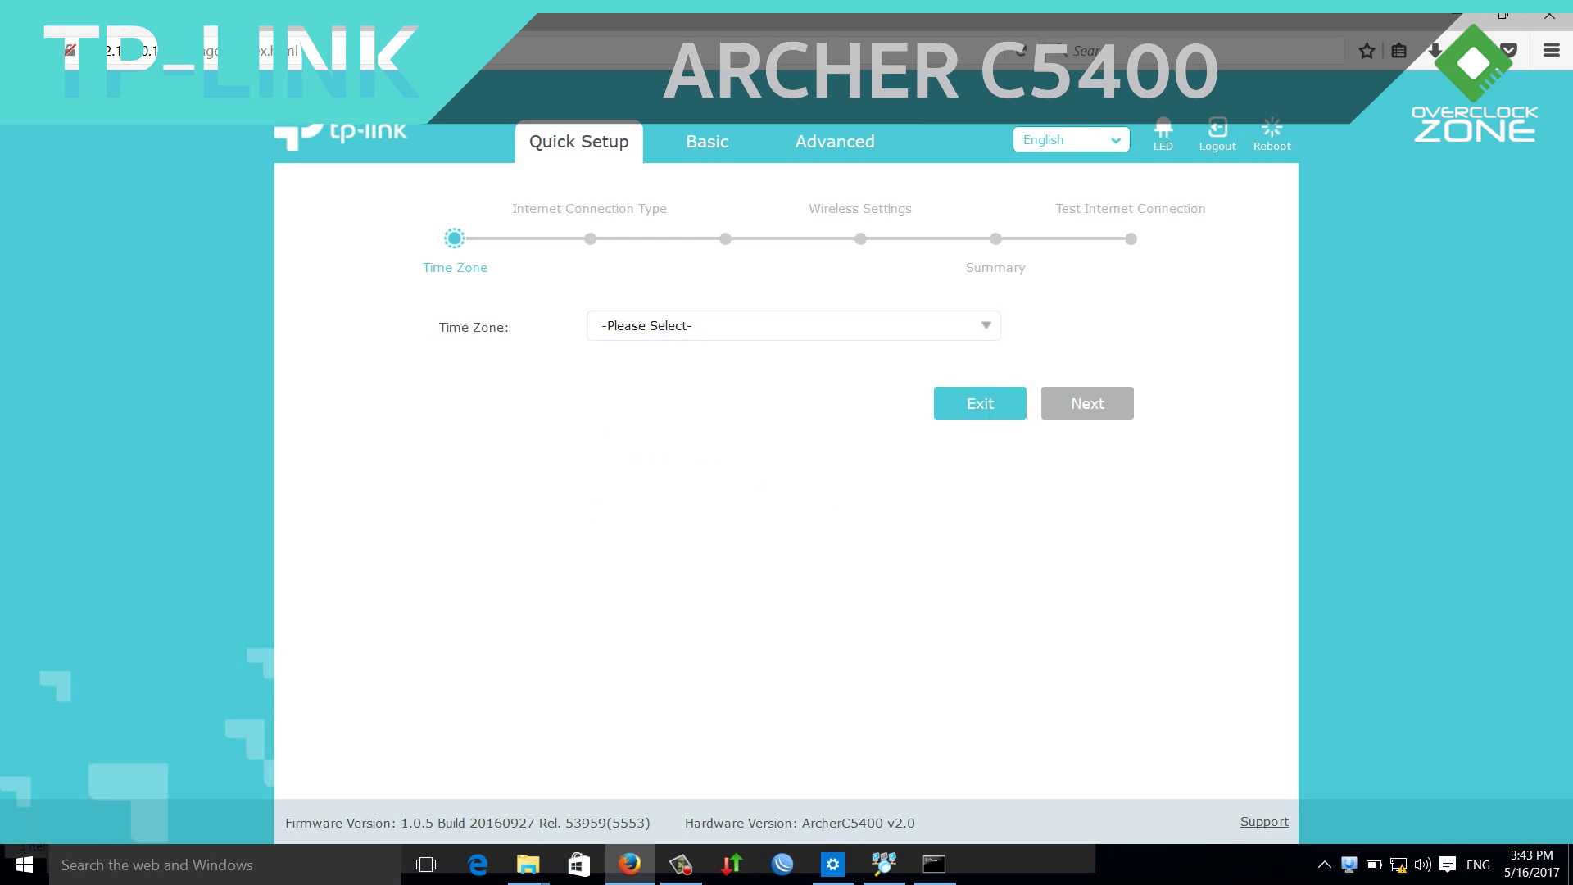
left_click(985, 325)
left_click(986, 326)
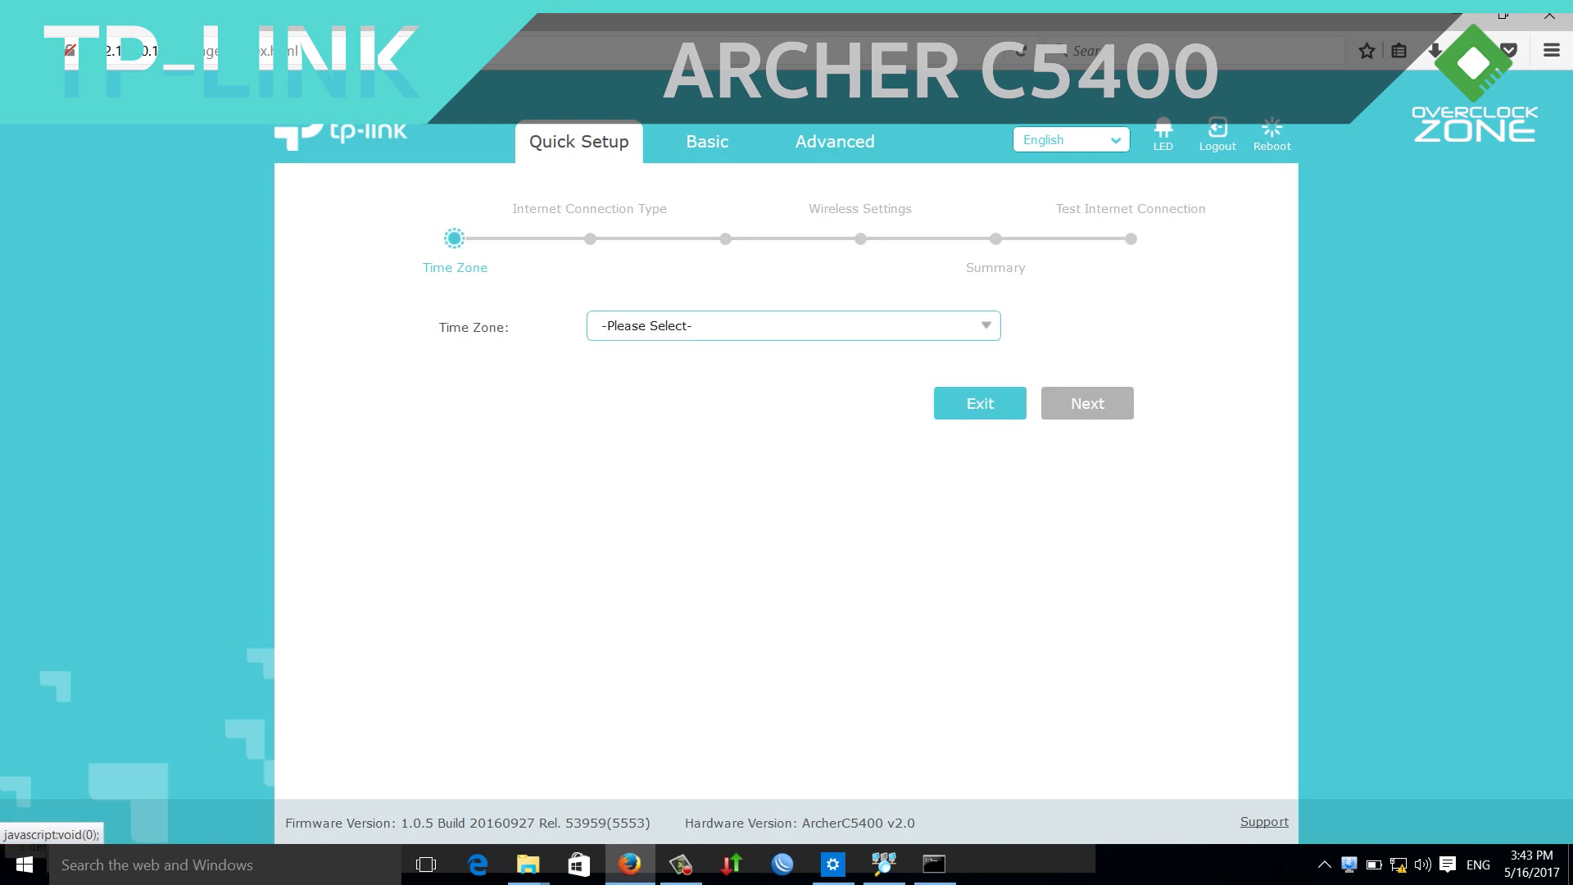
Review the basic network map, internet connection settings and wireless network settings
left_click(707, 141)
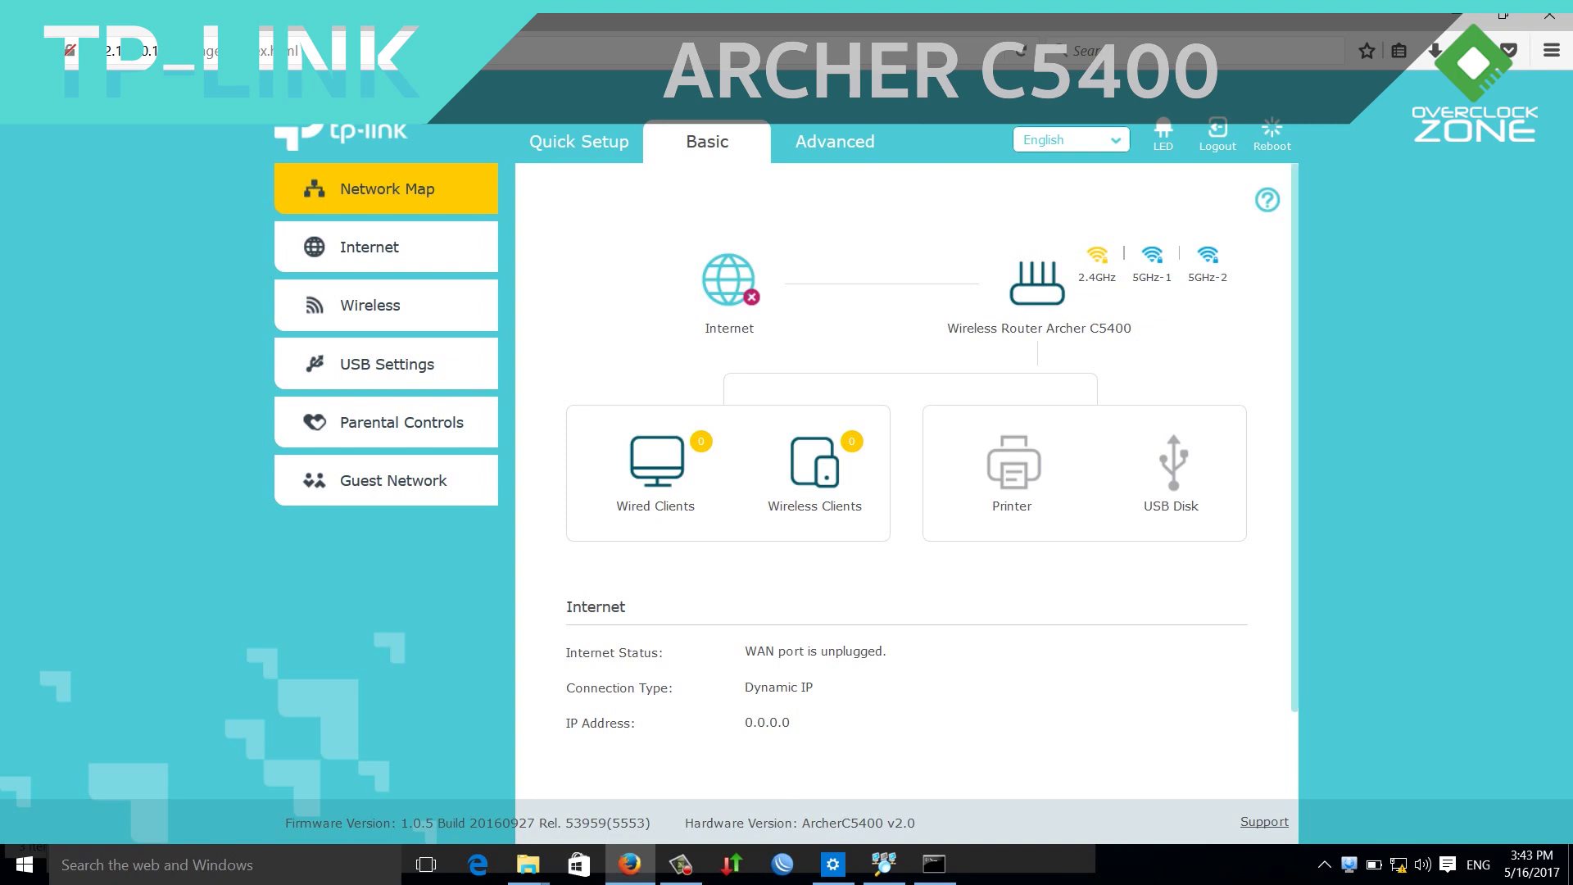
left_click(370, 247)
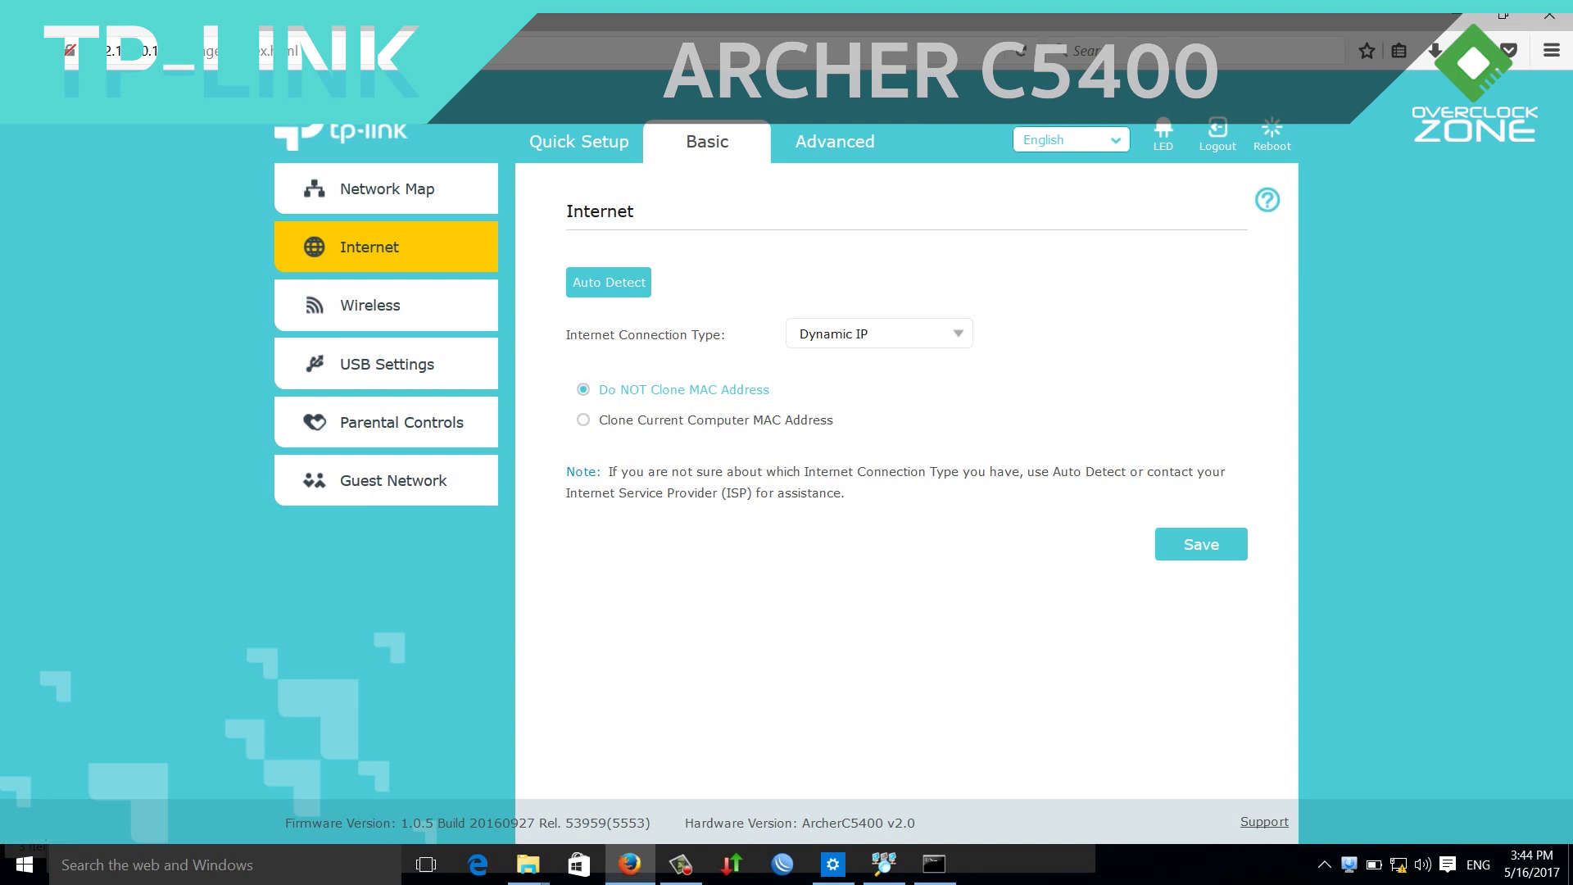
left_click(369, 305)
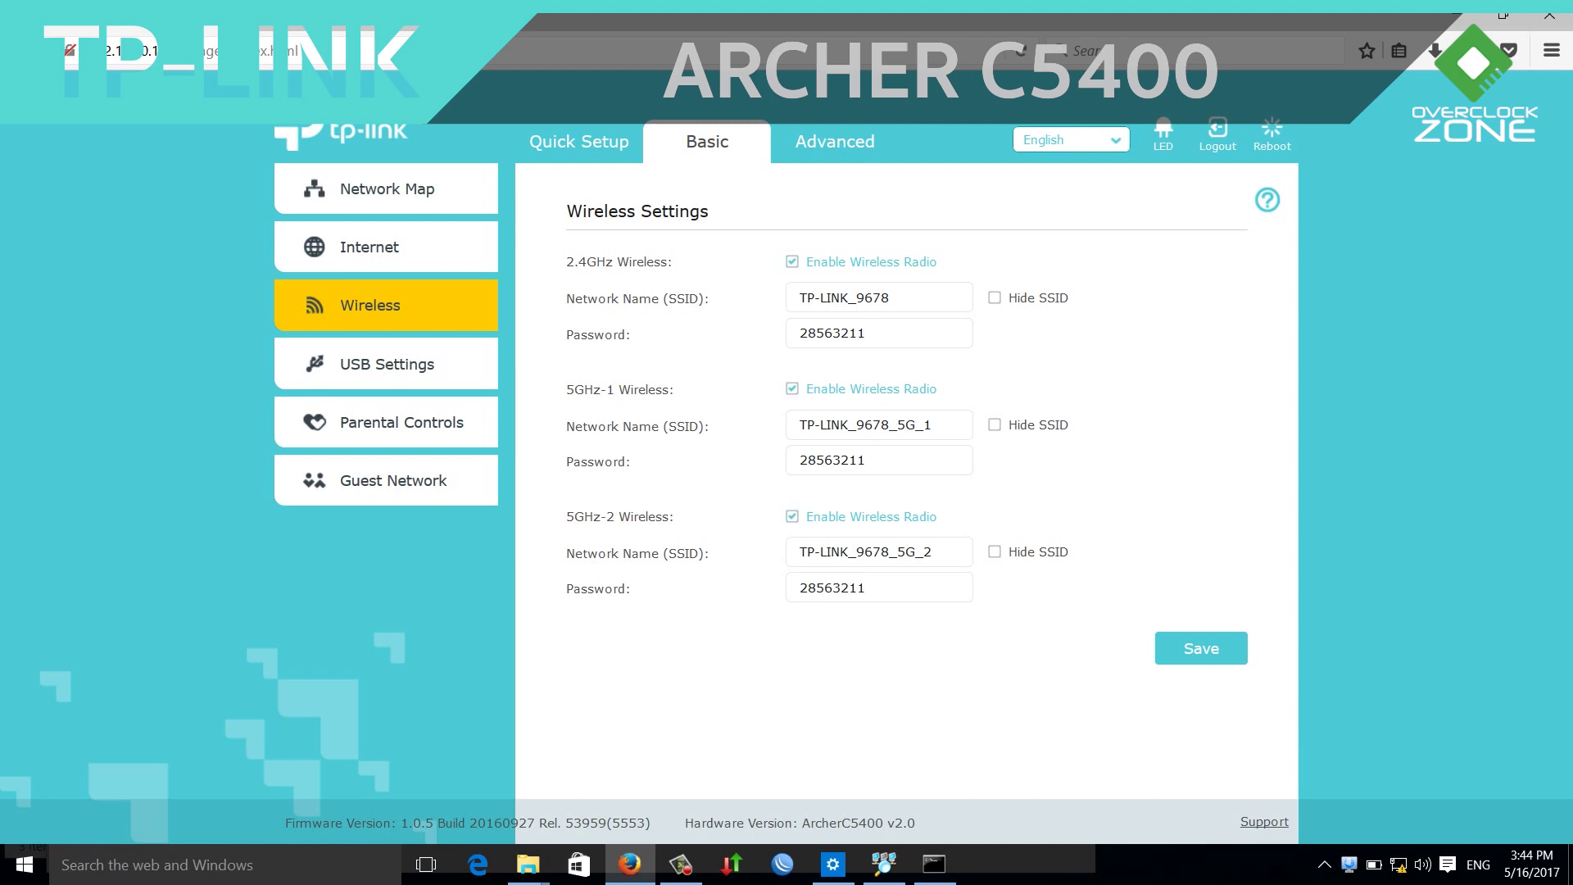
Try enabling authentication for folder sharing in the basic USB sharing settings, and switch it back off
left_click(387, 363)
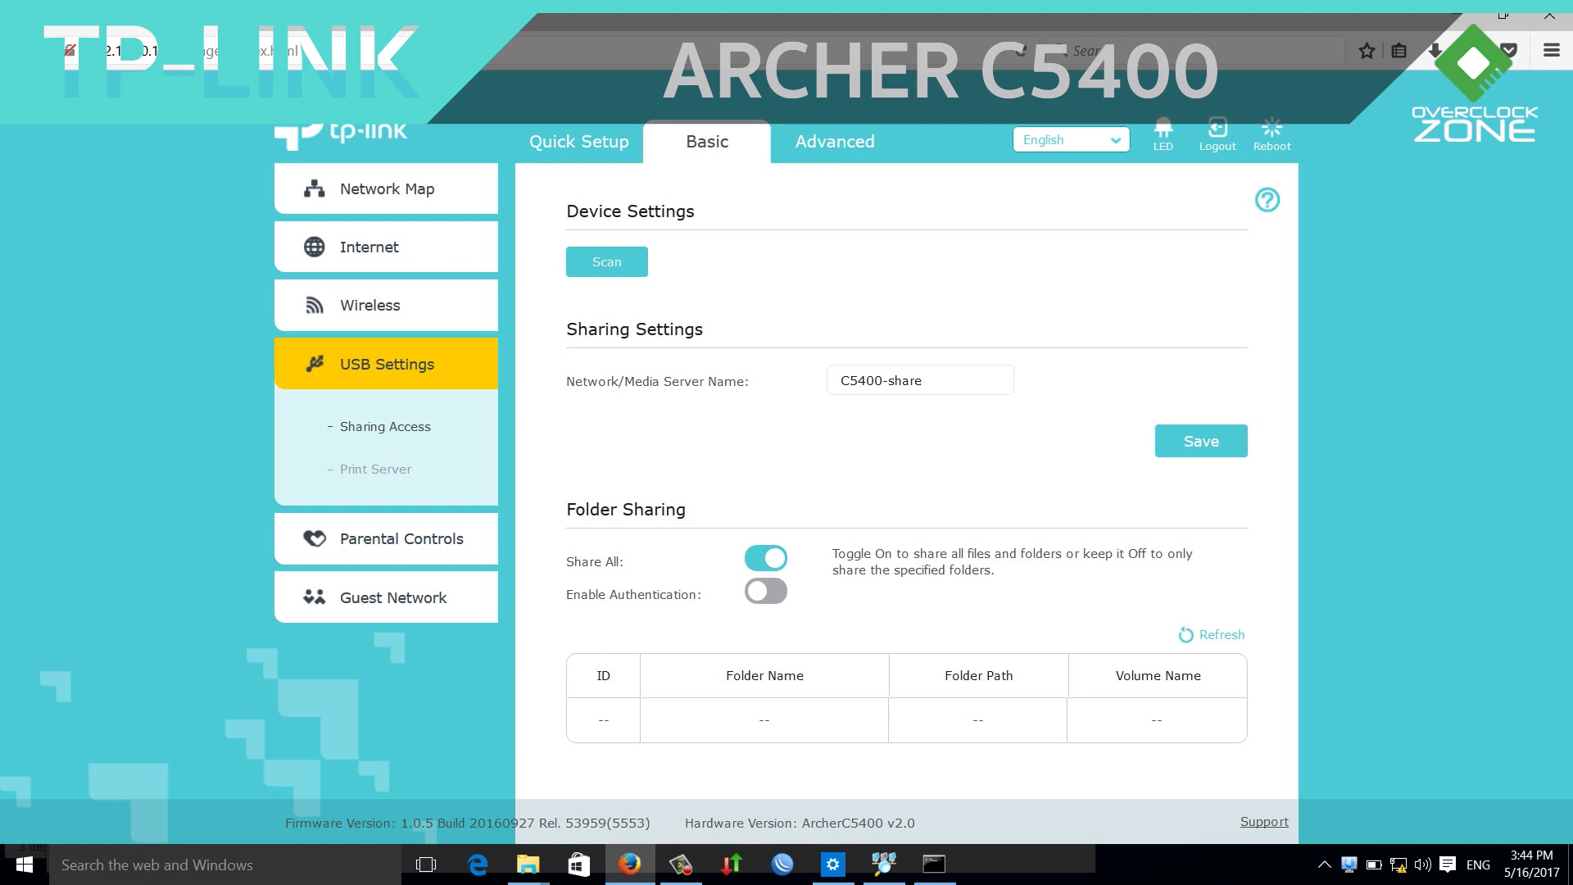
left_click(766, 591)
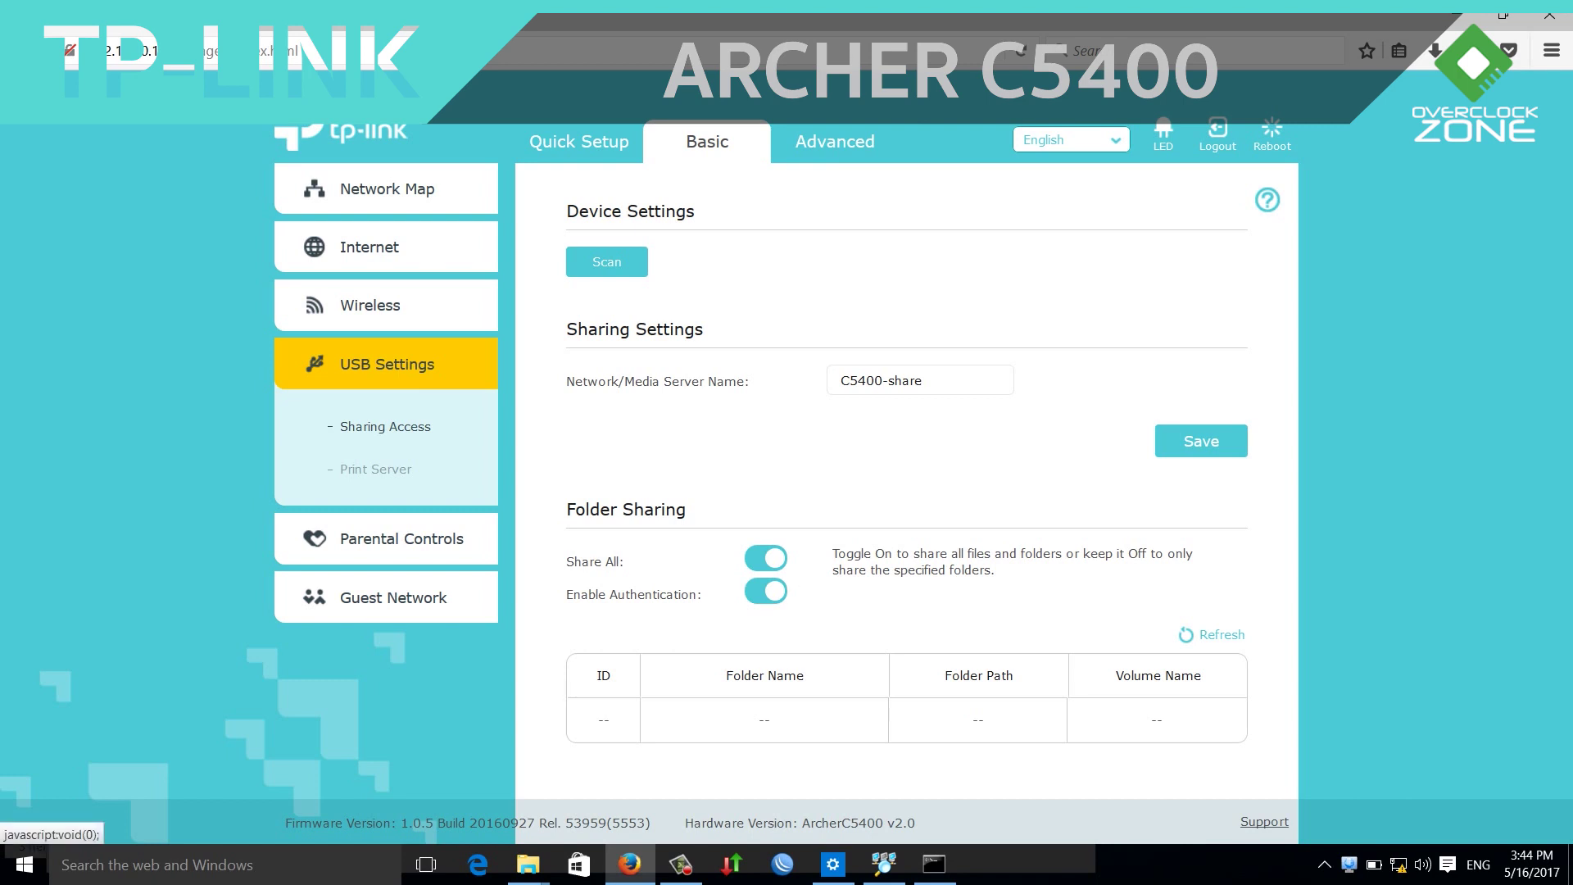
left_click(766, 590)
Review the basic print server, parental controls and guest network settings
left_click(375, 468)
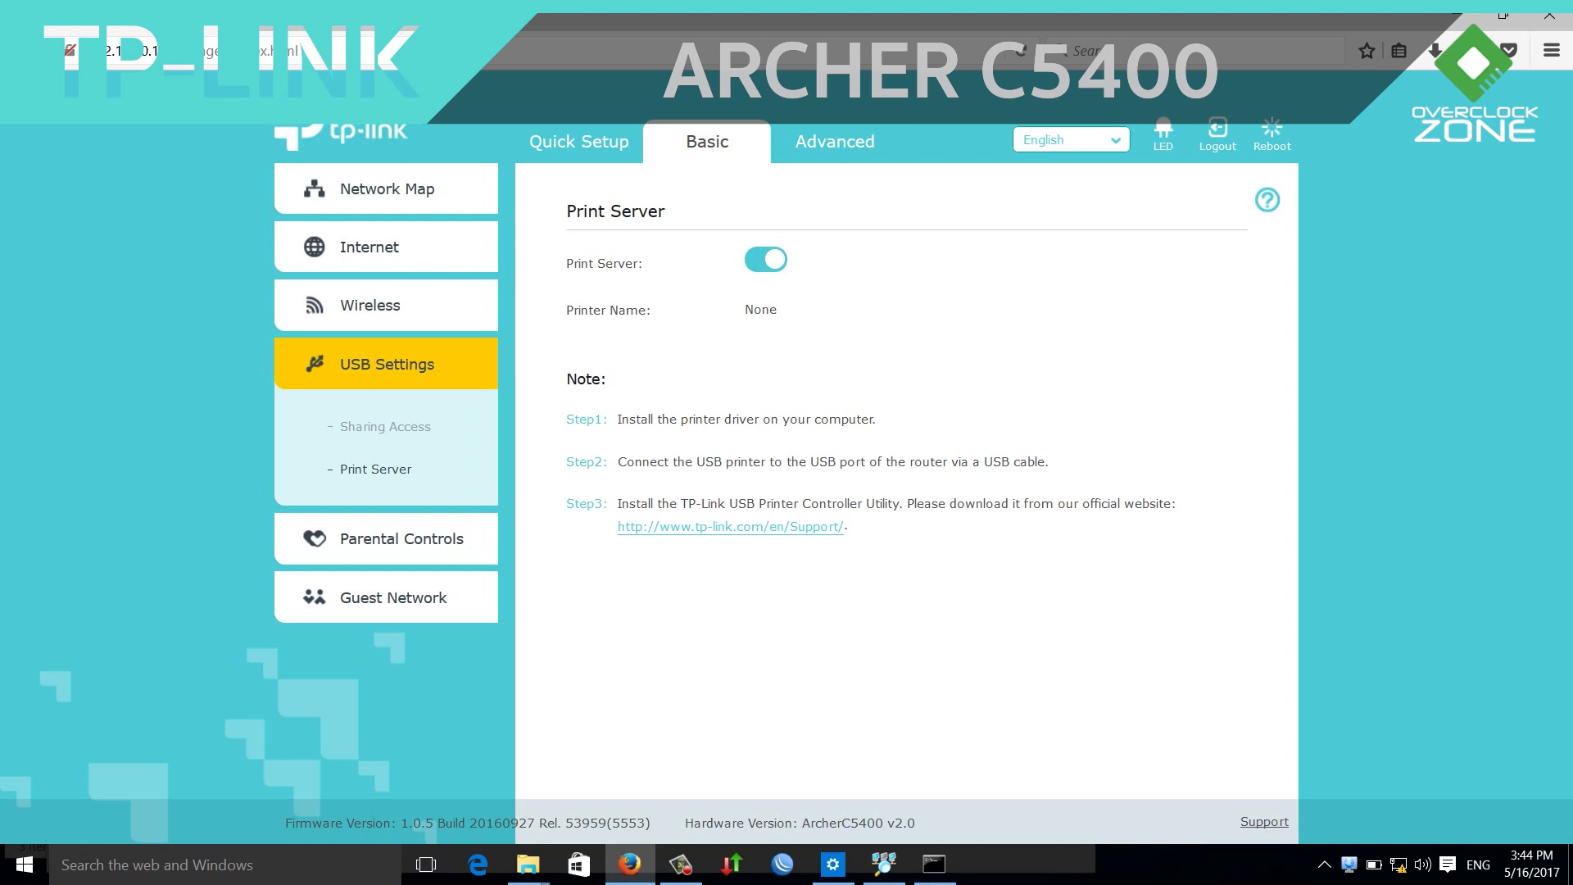
left_click(401, 538)
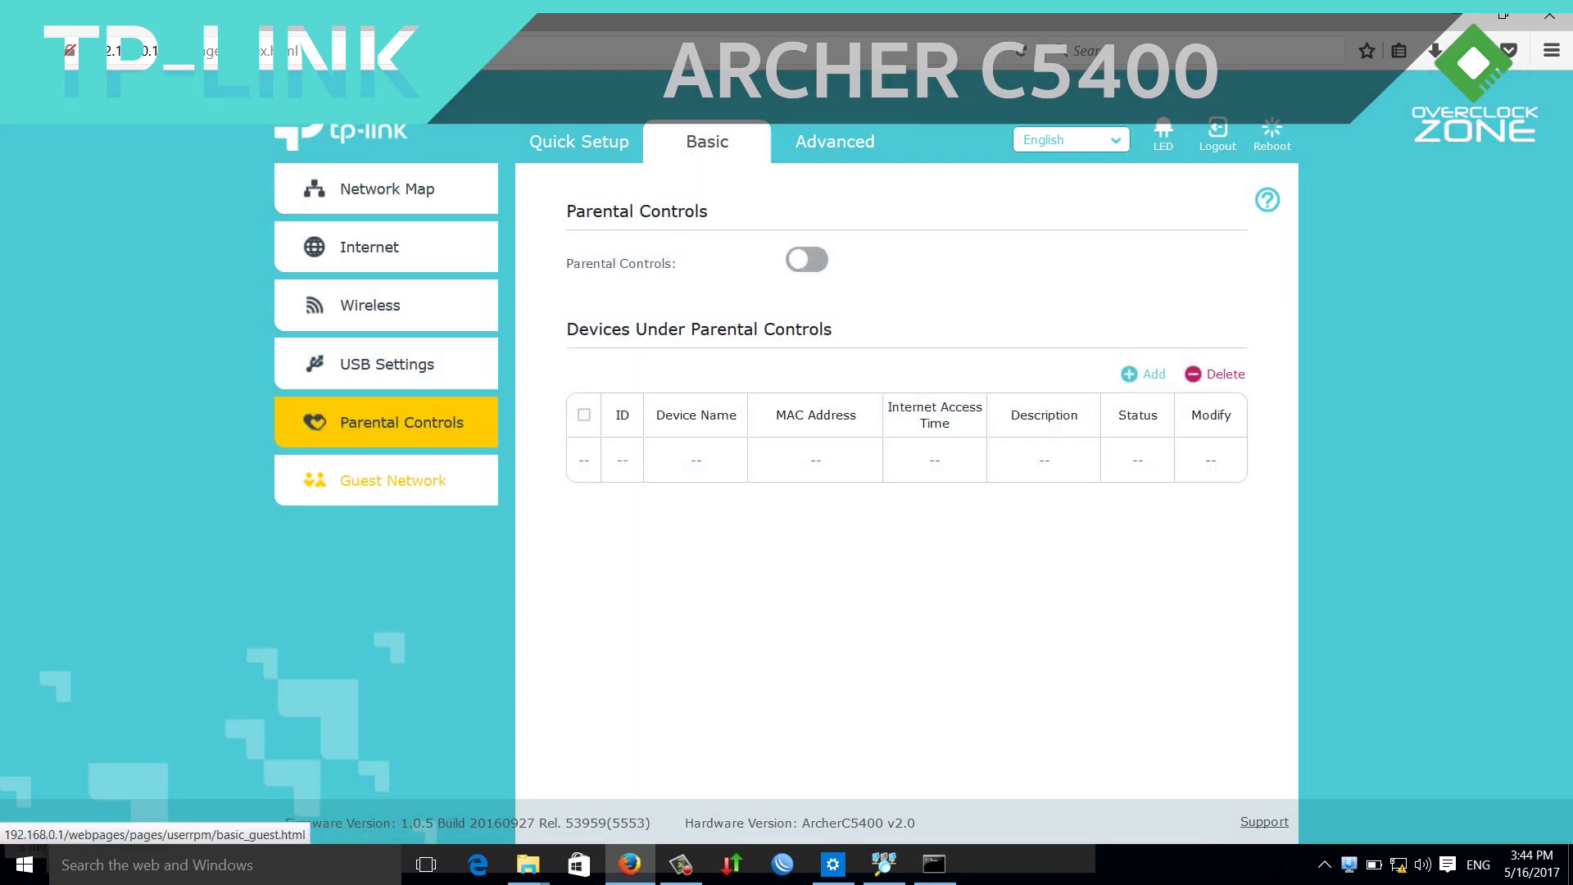
left_click(393, 480)
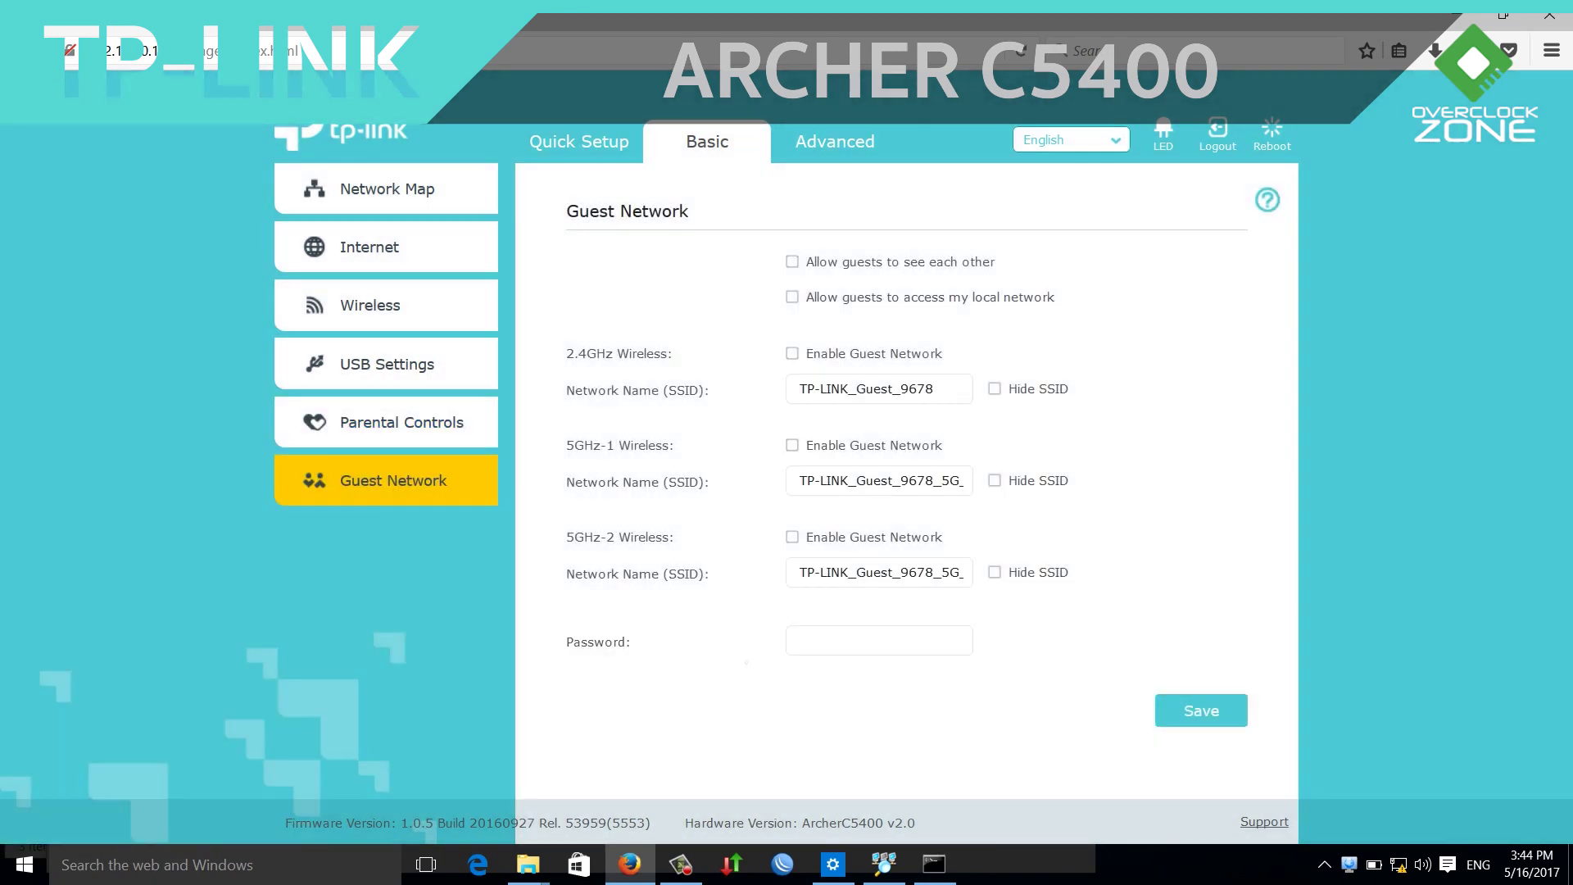
Examine the advanced status overview and the advanced network settings for Internet, LAN, IPTV and DHCP server
left_click(835, 141)
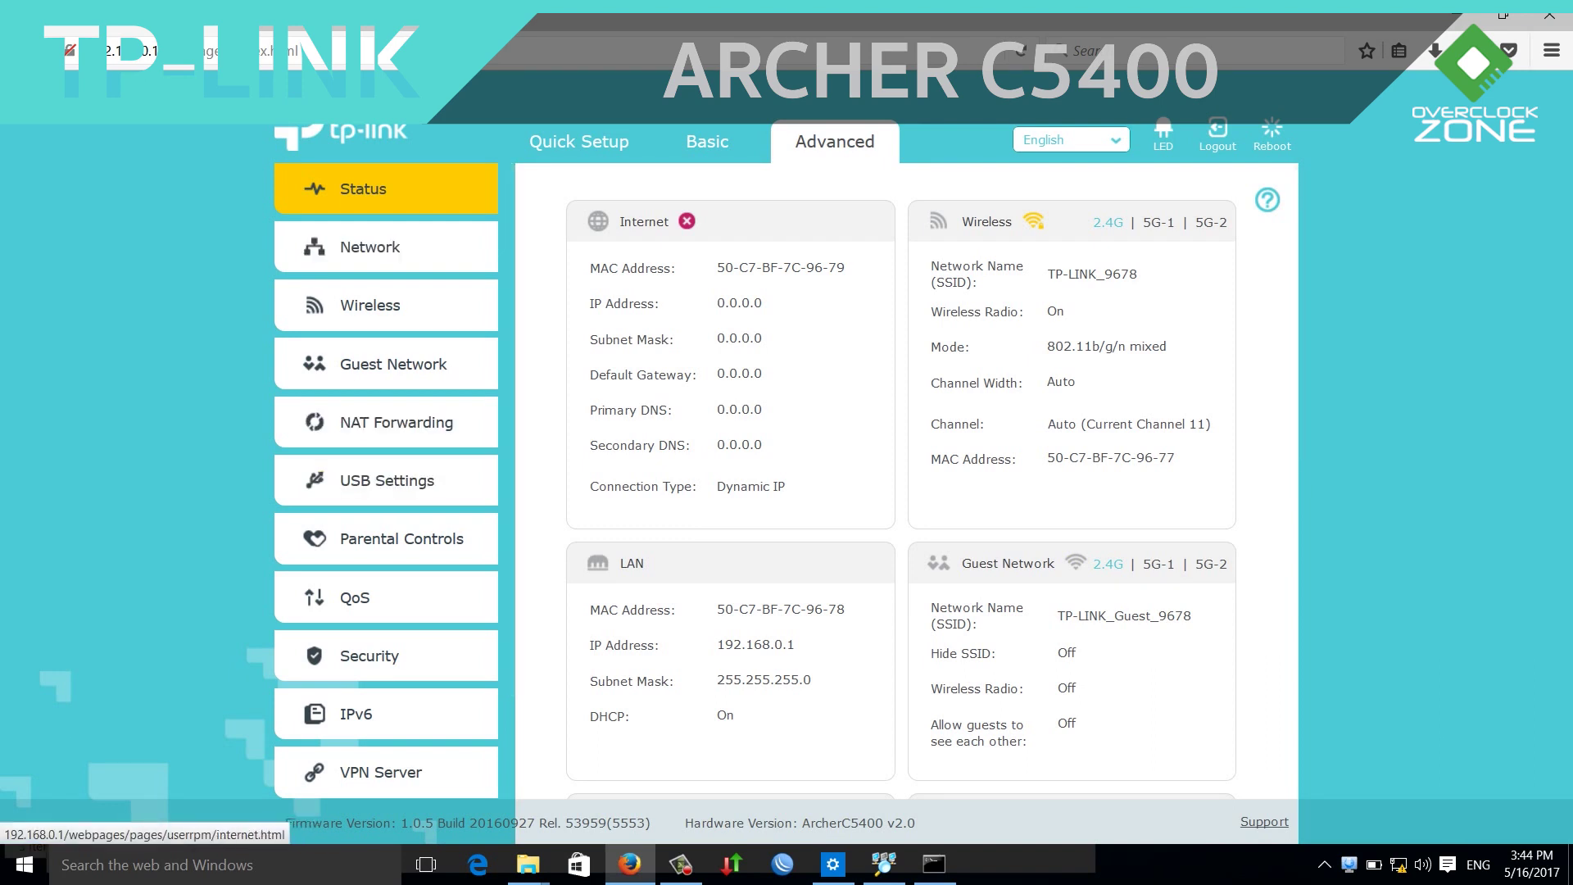
left_click(370, 246)
left_click(364, 309)
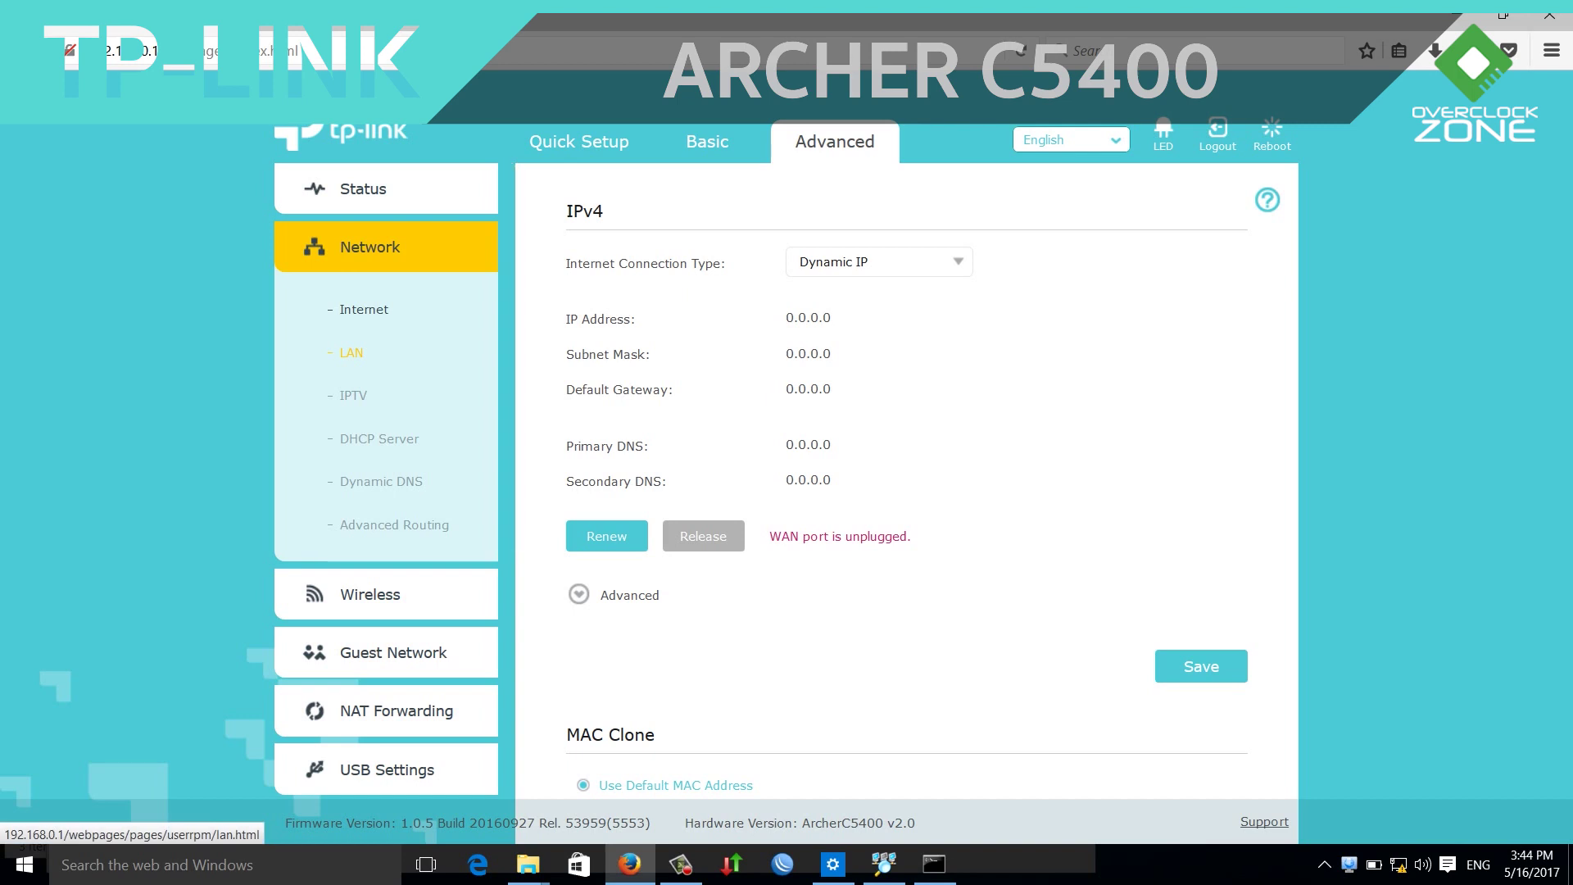
left_click(351, 352)
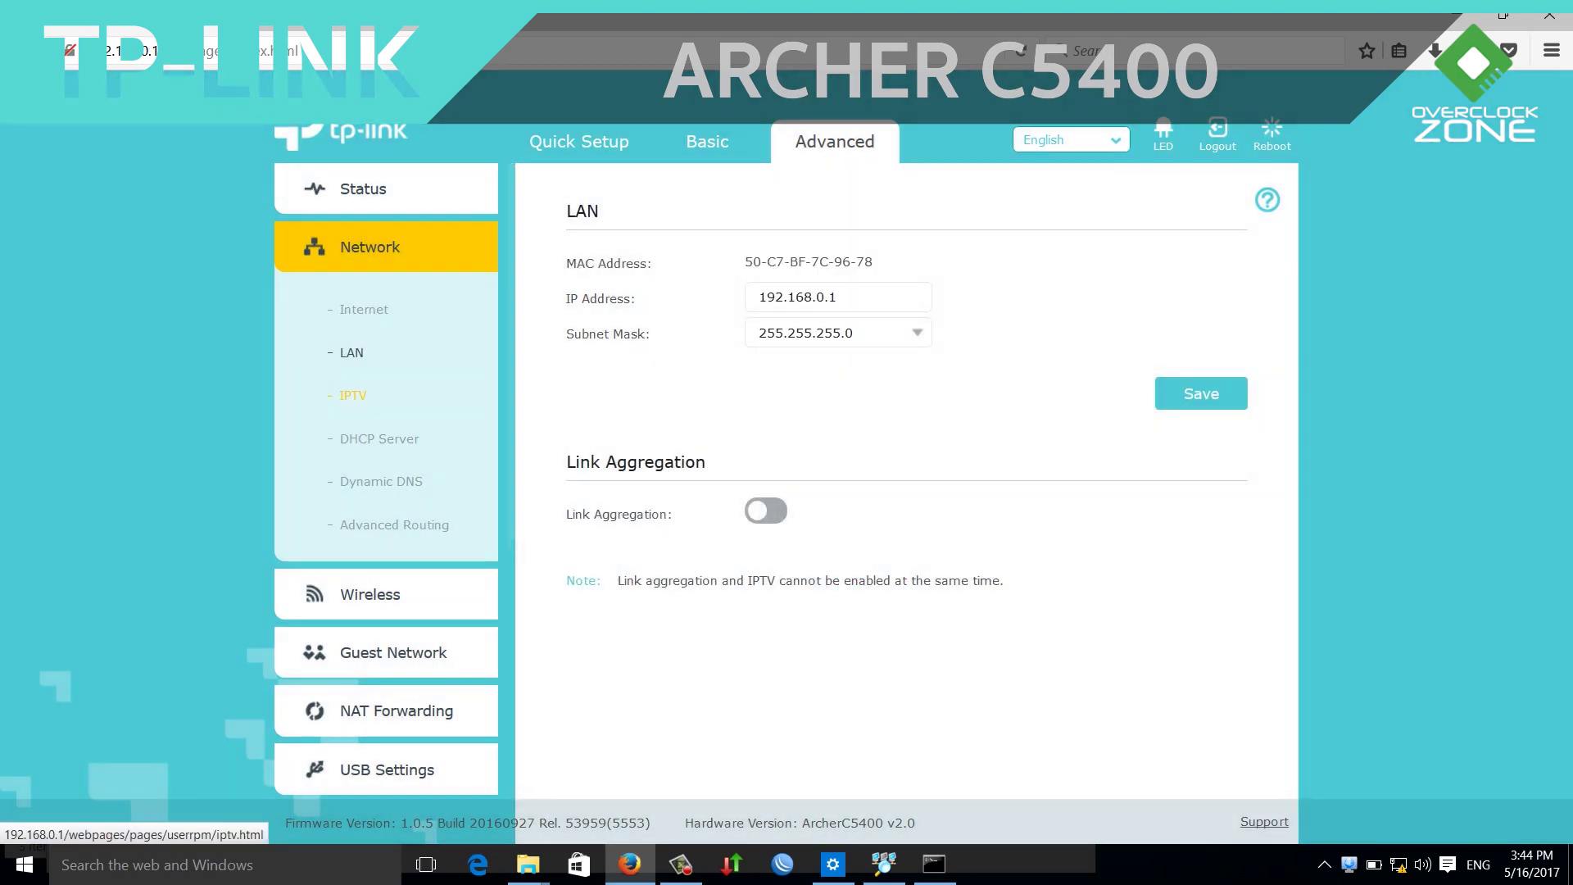
left_click(353, 395)
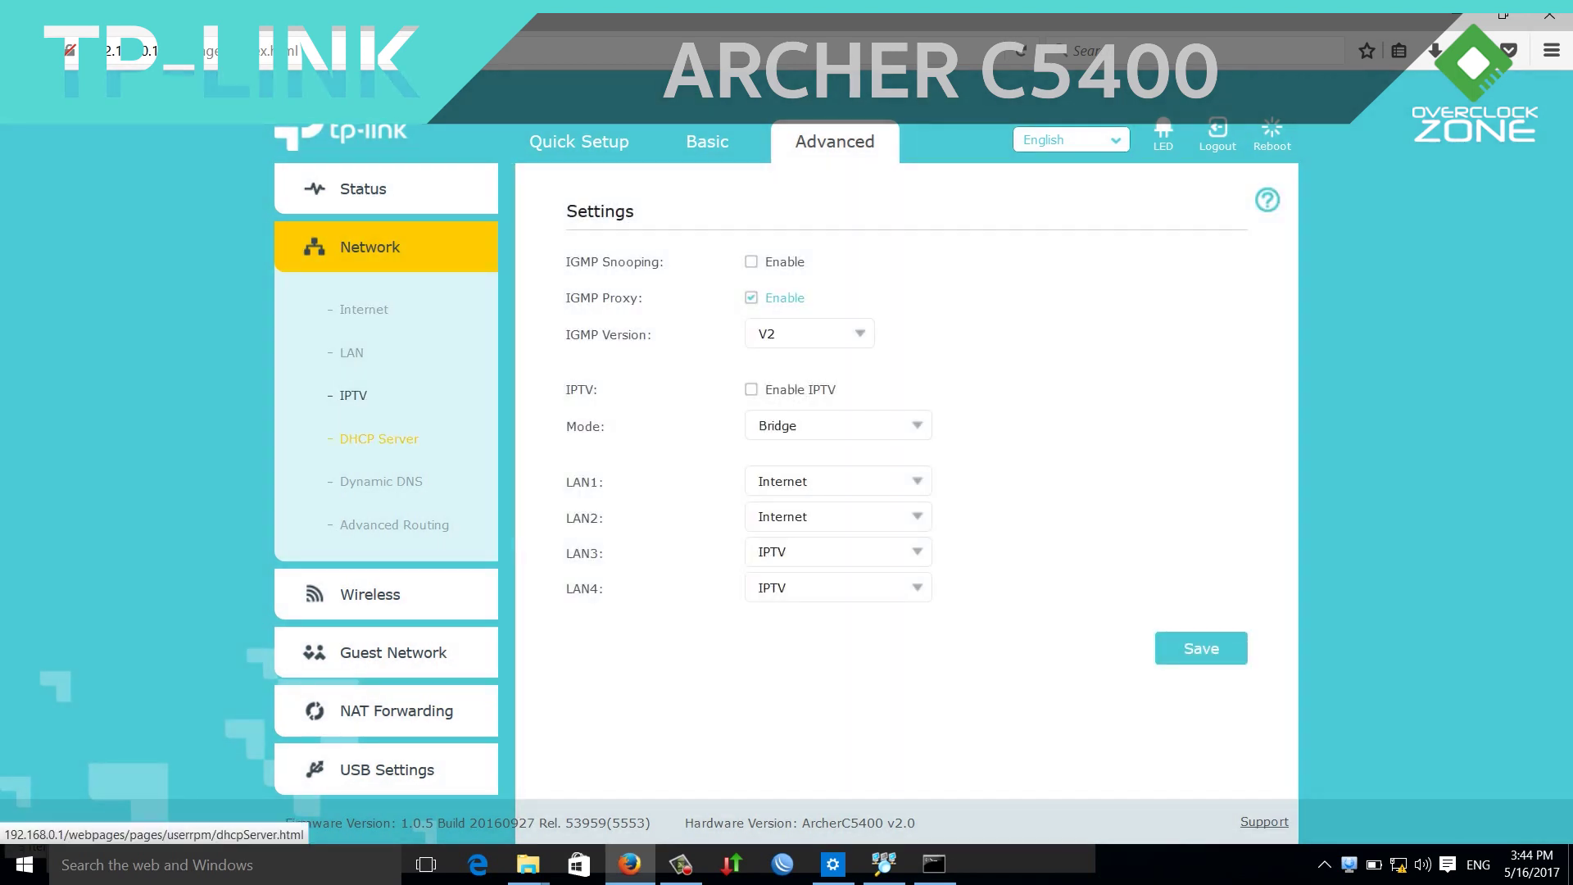
left_click(379, 438)
Try LAN link aggregation in LACP active mode with port LAN2 instead of LAN3, and switch aggregation back off
left_click(351, 353)
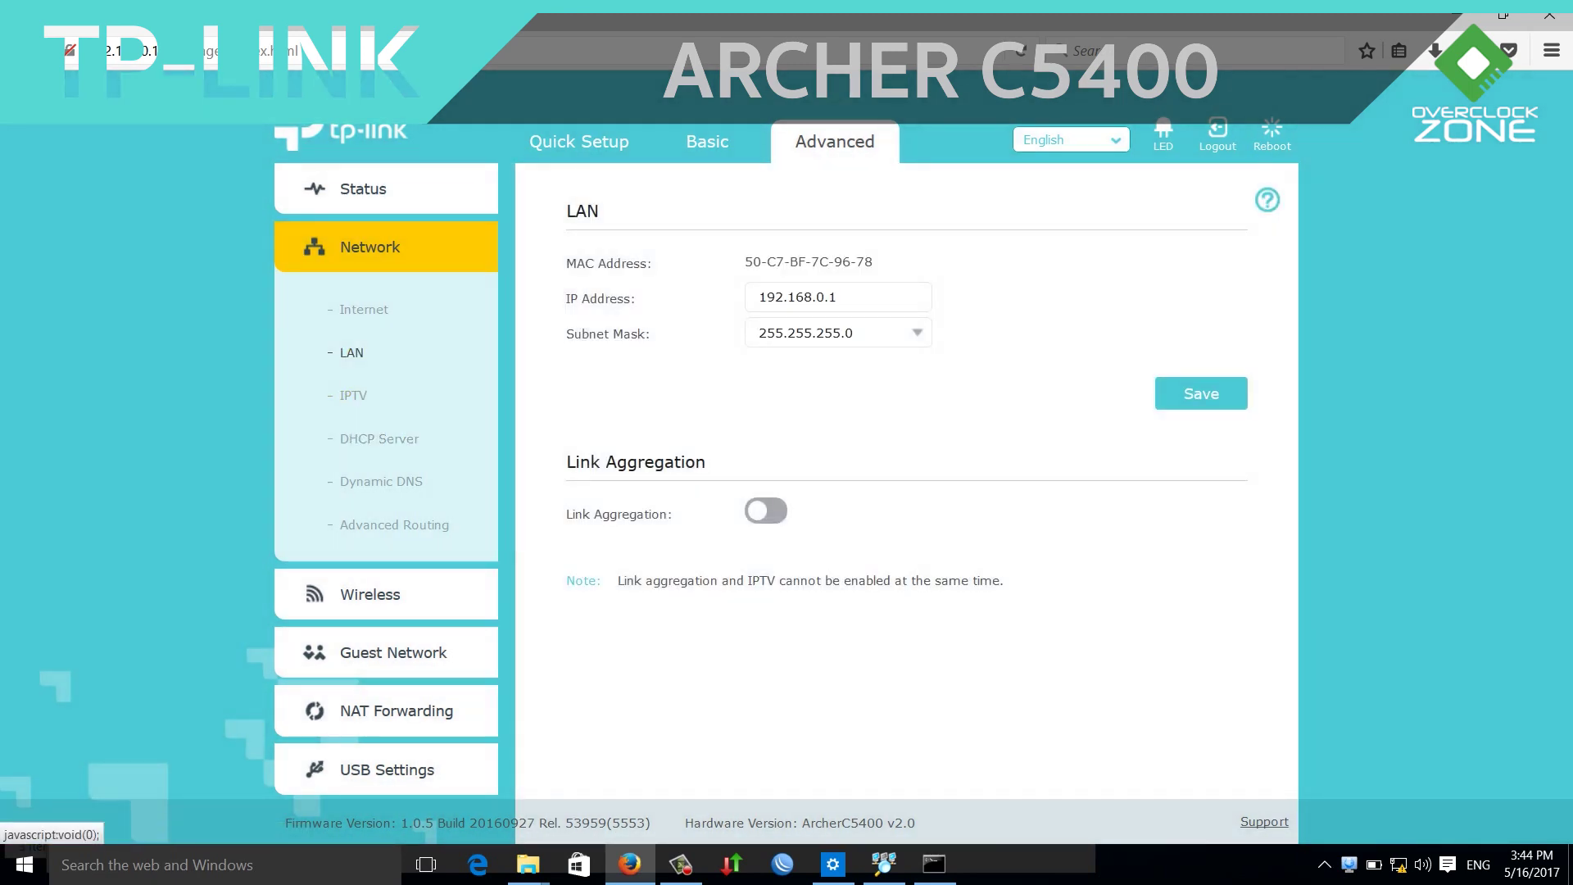
left_click(765, 510)
left_click(838, 560)
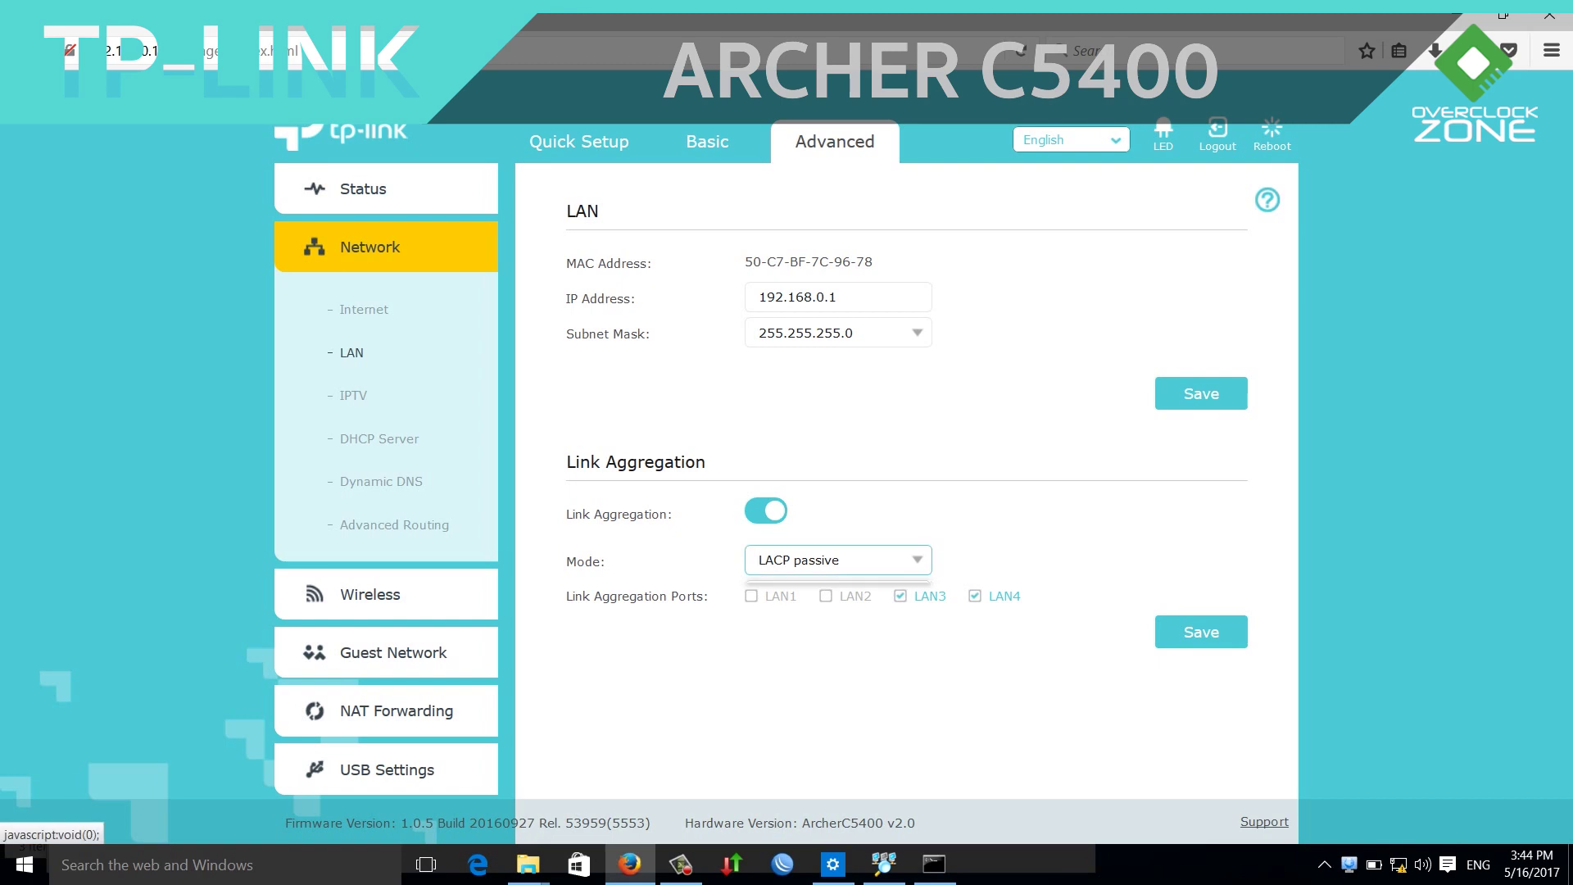
left_click(795, 628)
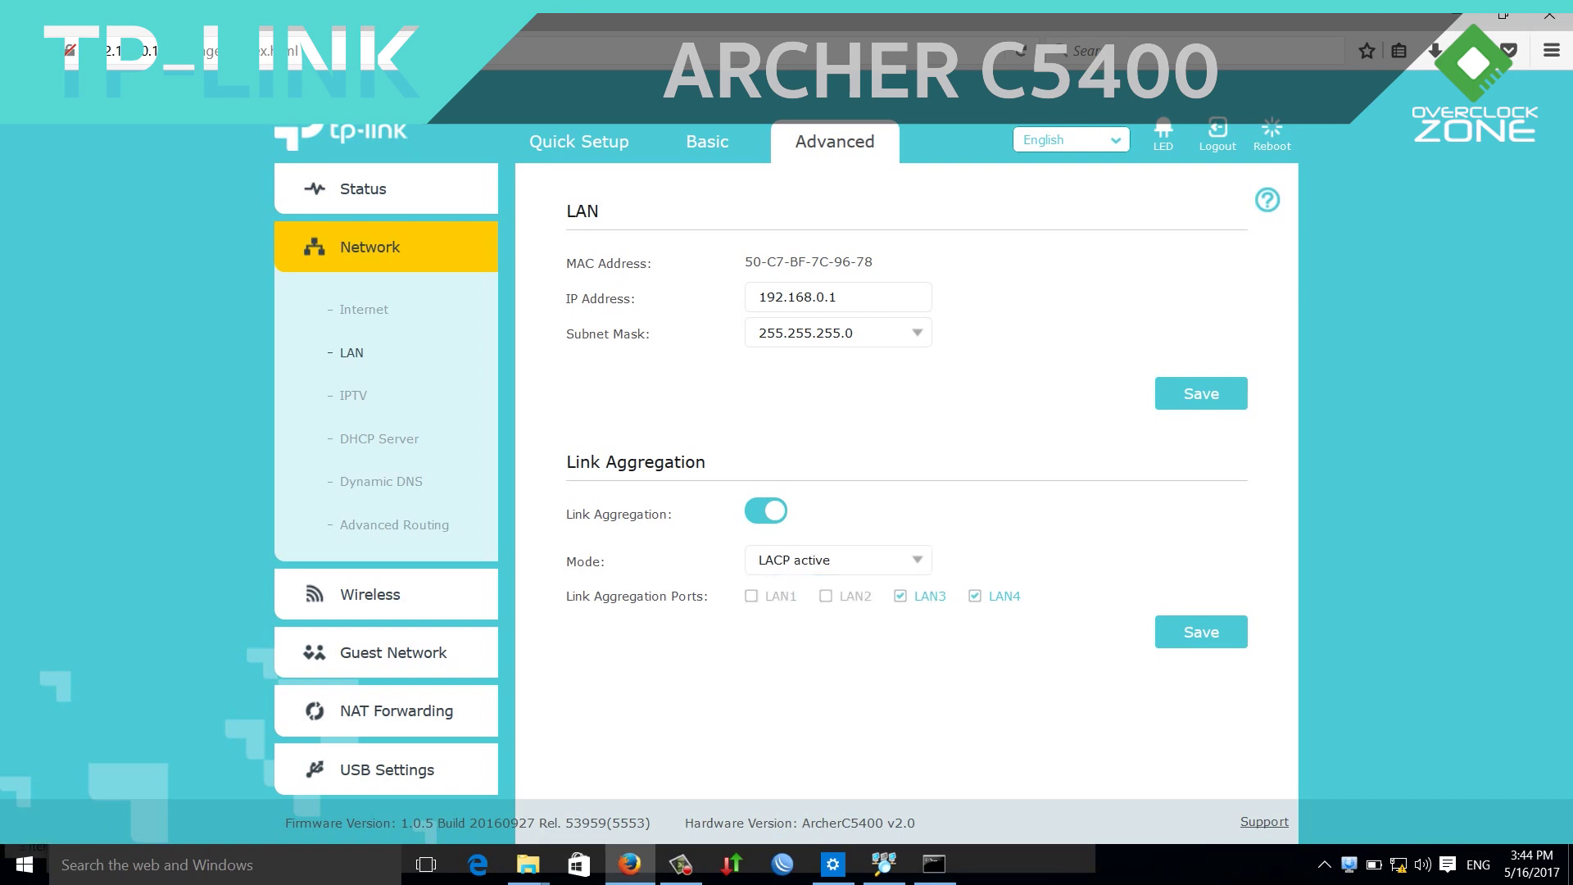
left_click(901, 596)
left_click(826, 596)
left_click(766, 511)
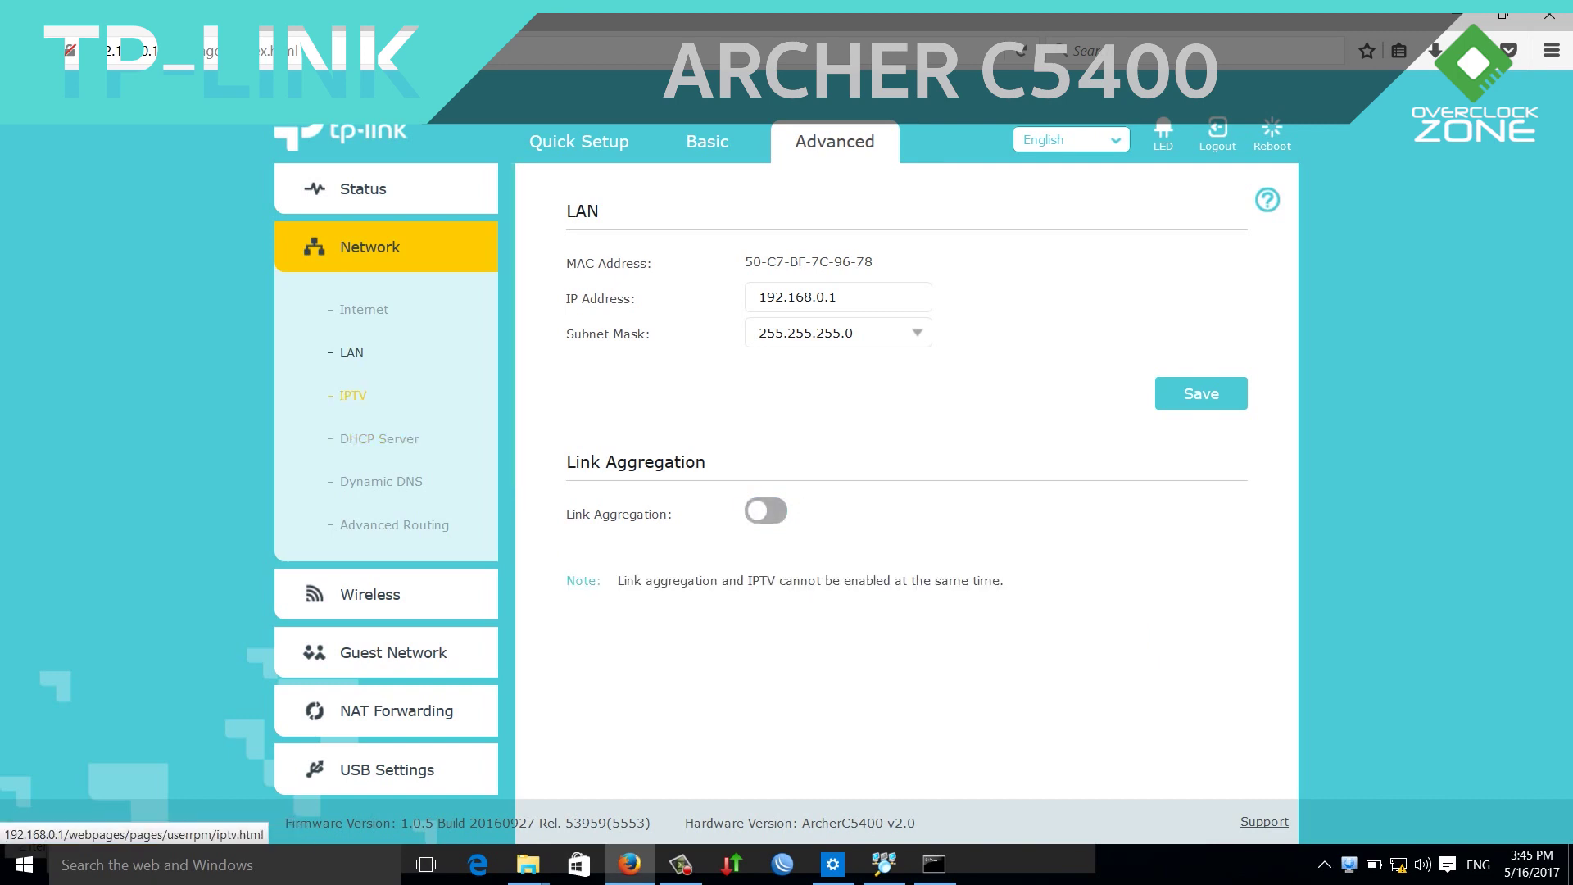
Review the DHCP server, dynamic DNS and advanced routing settings of the network section
left_click(379, 438)
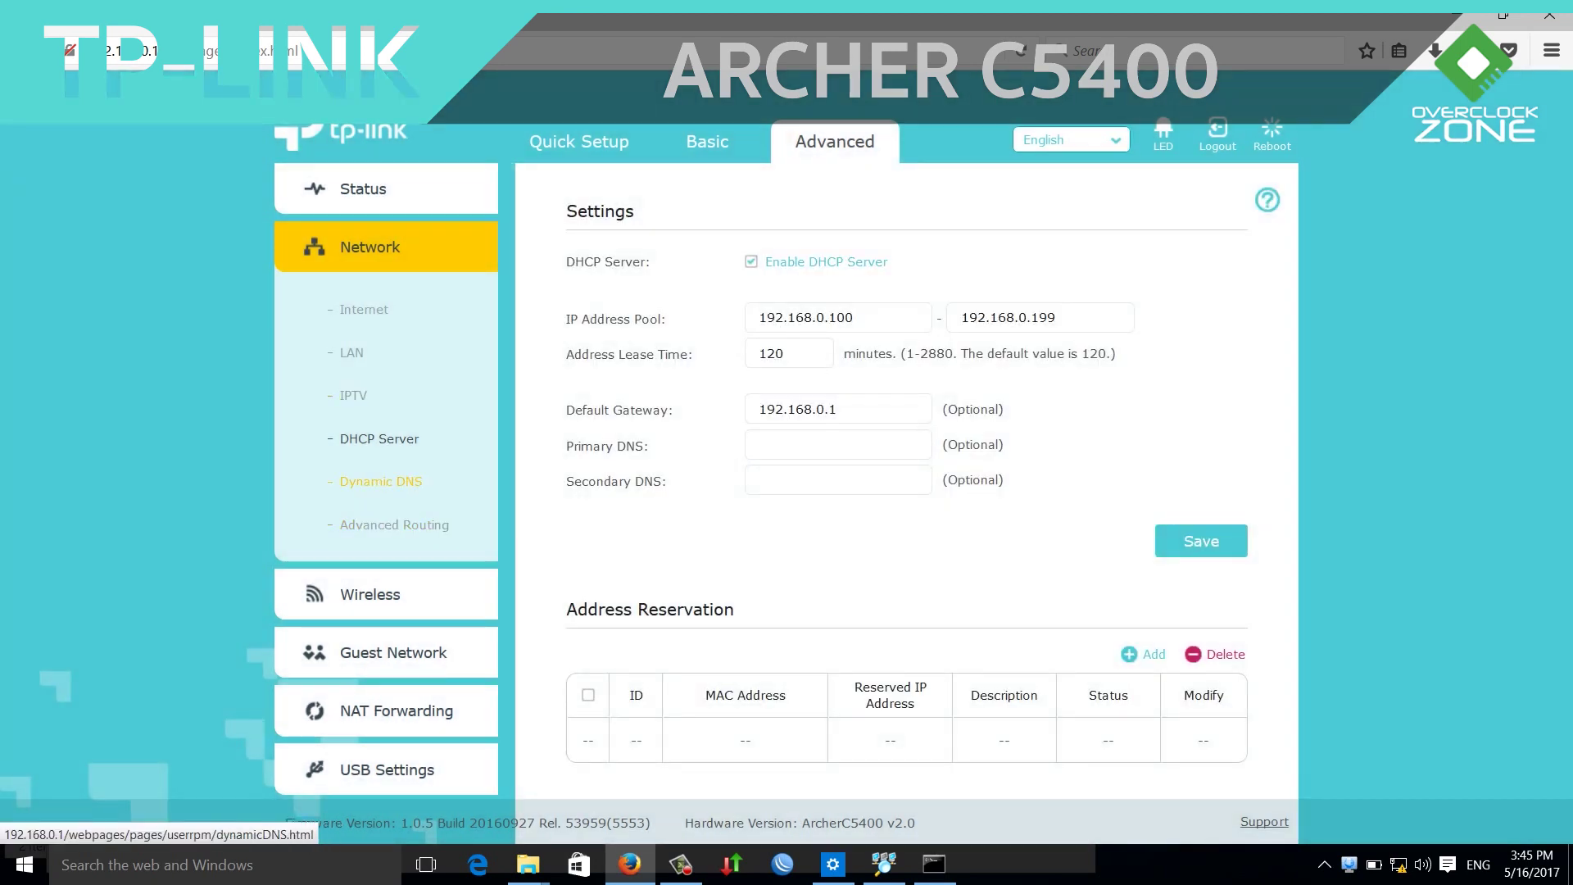
left_click(381, 481)
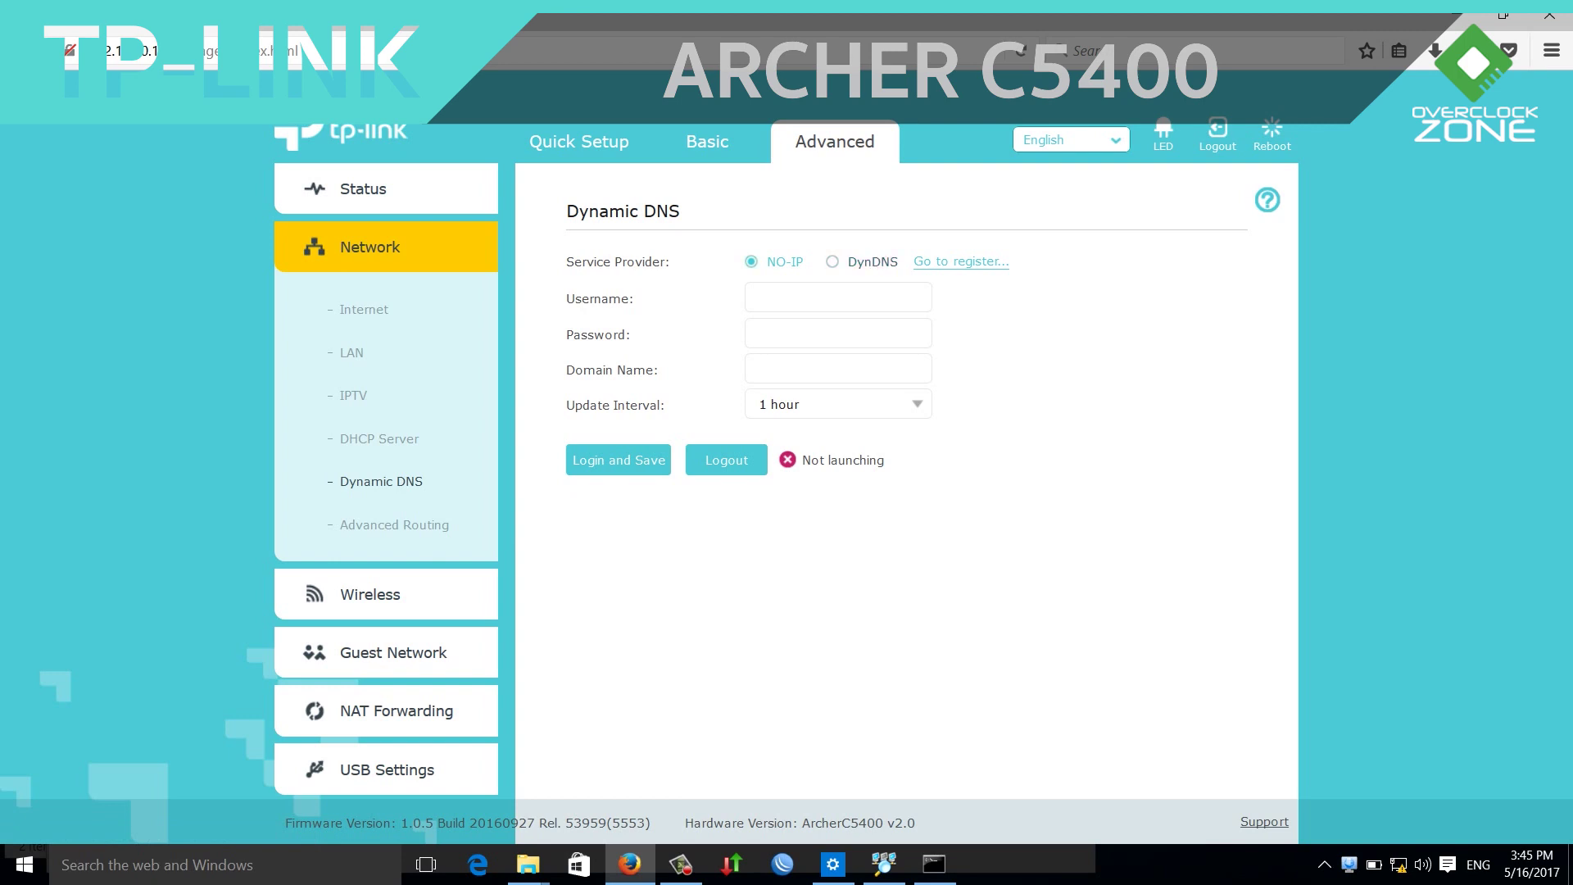
left_click(394, 524)
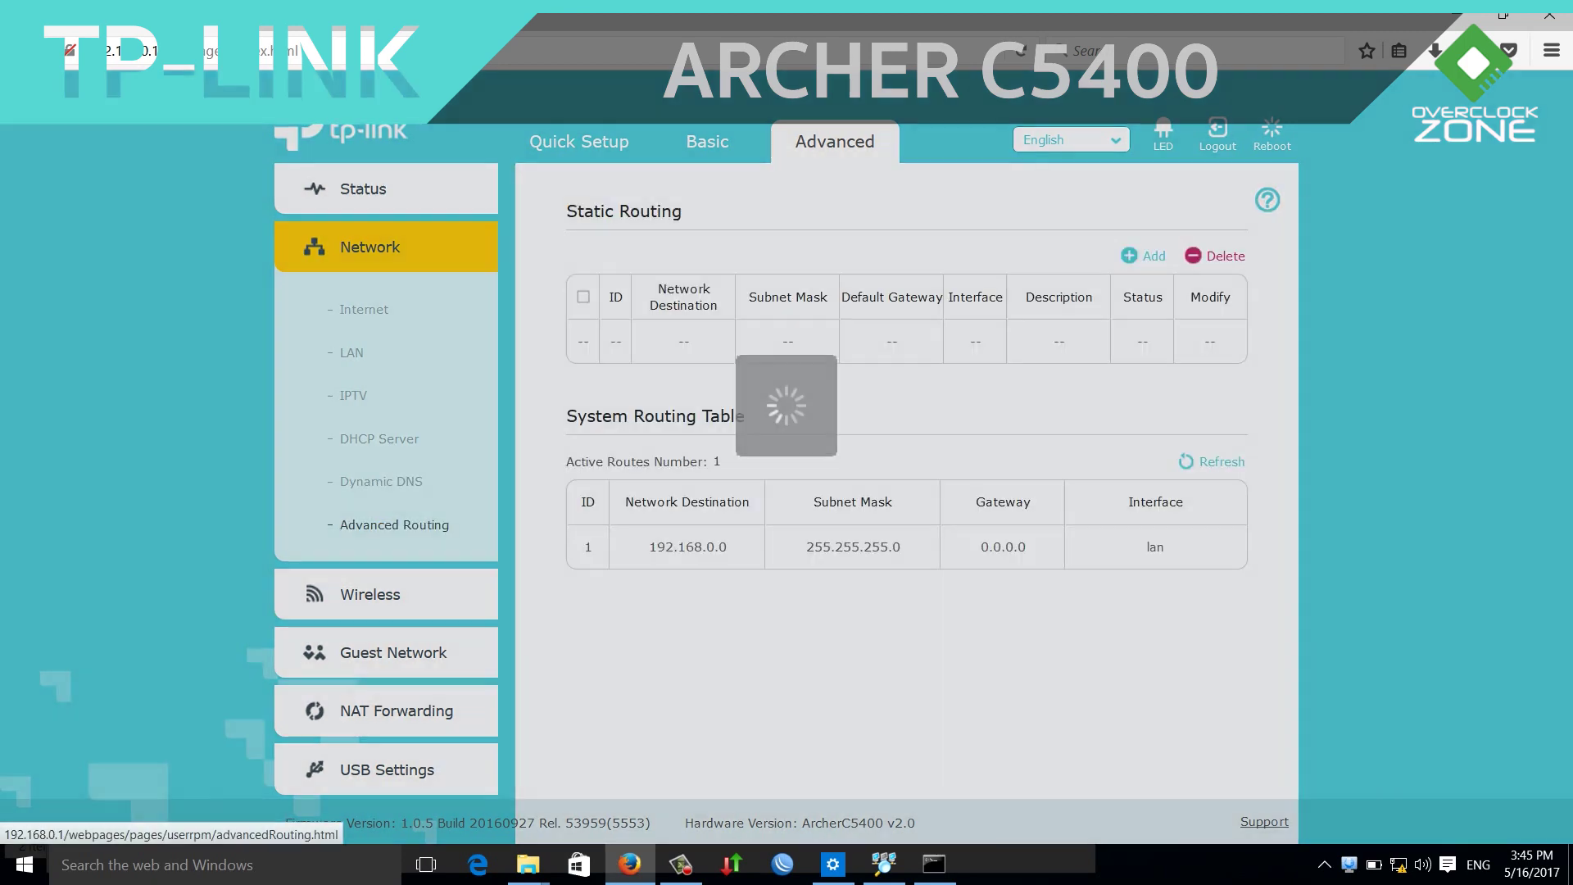
Examine the advanced wireless settings, WPS, wireless schedule and statistics, plus the advanced guest network options
left_click(370, 594)
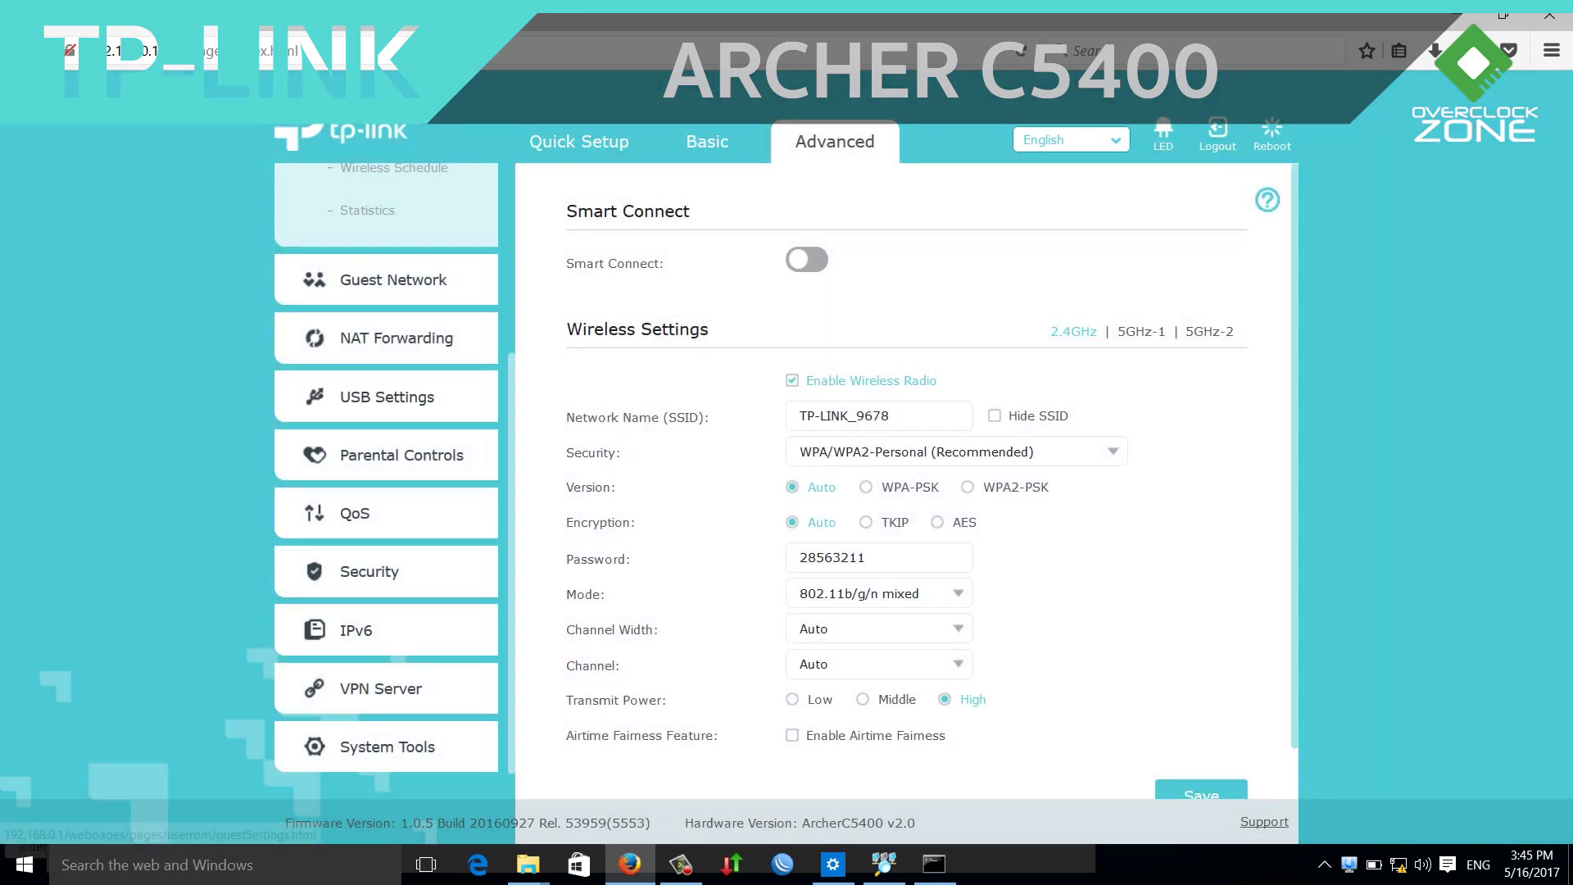
scroll(369, 315, "up", 3)
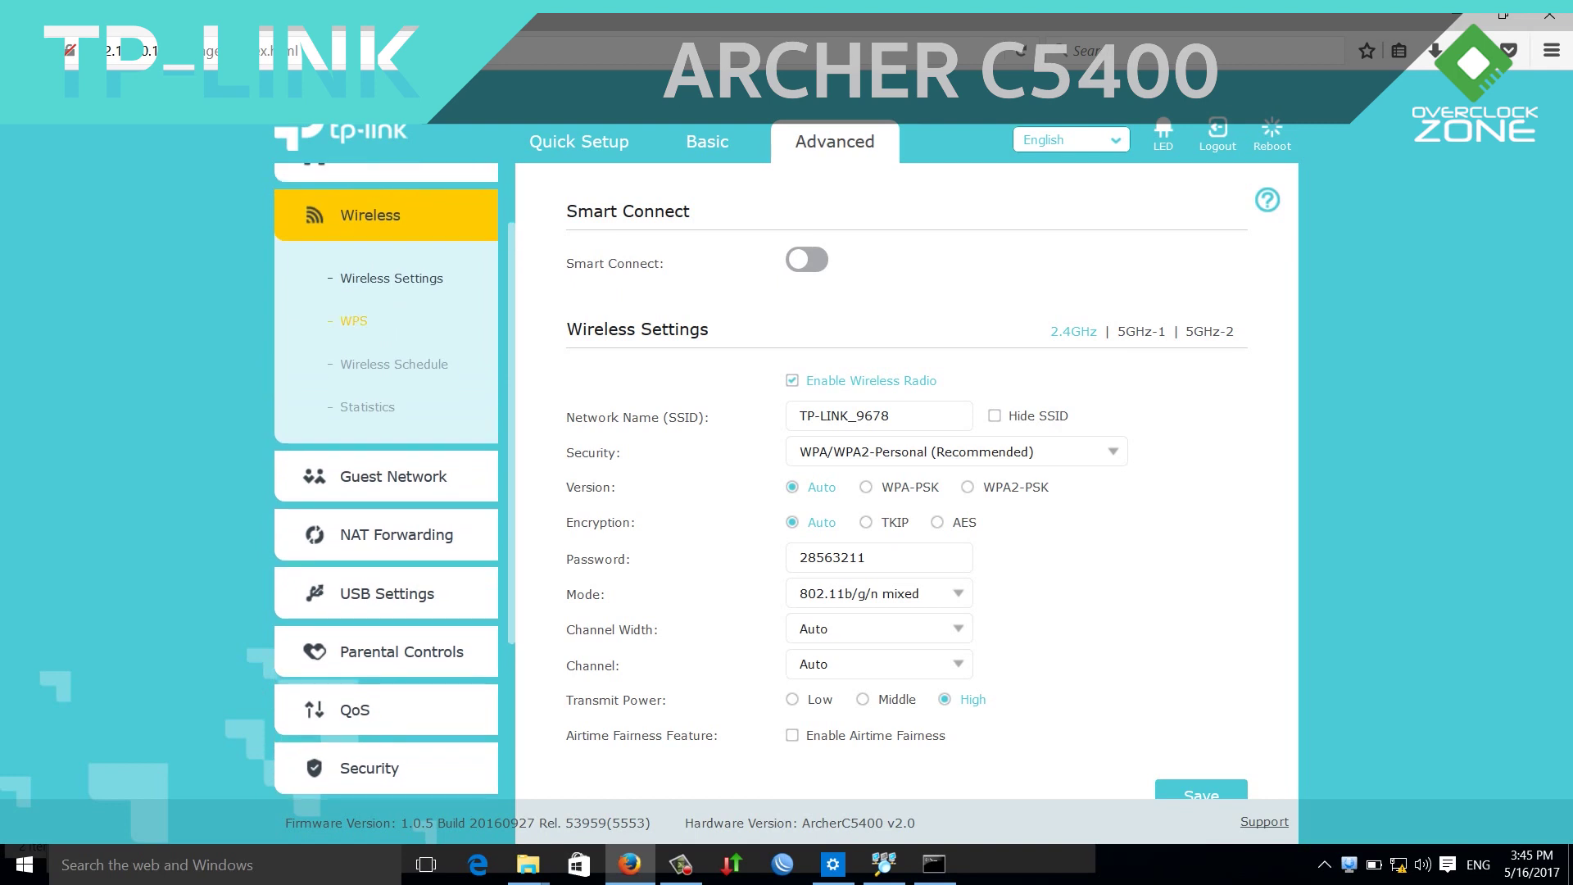
left_click(354, 320)
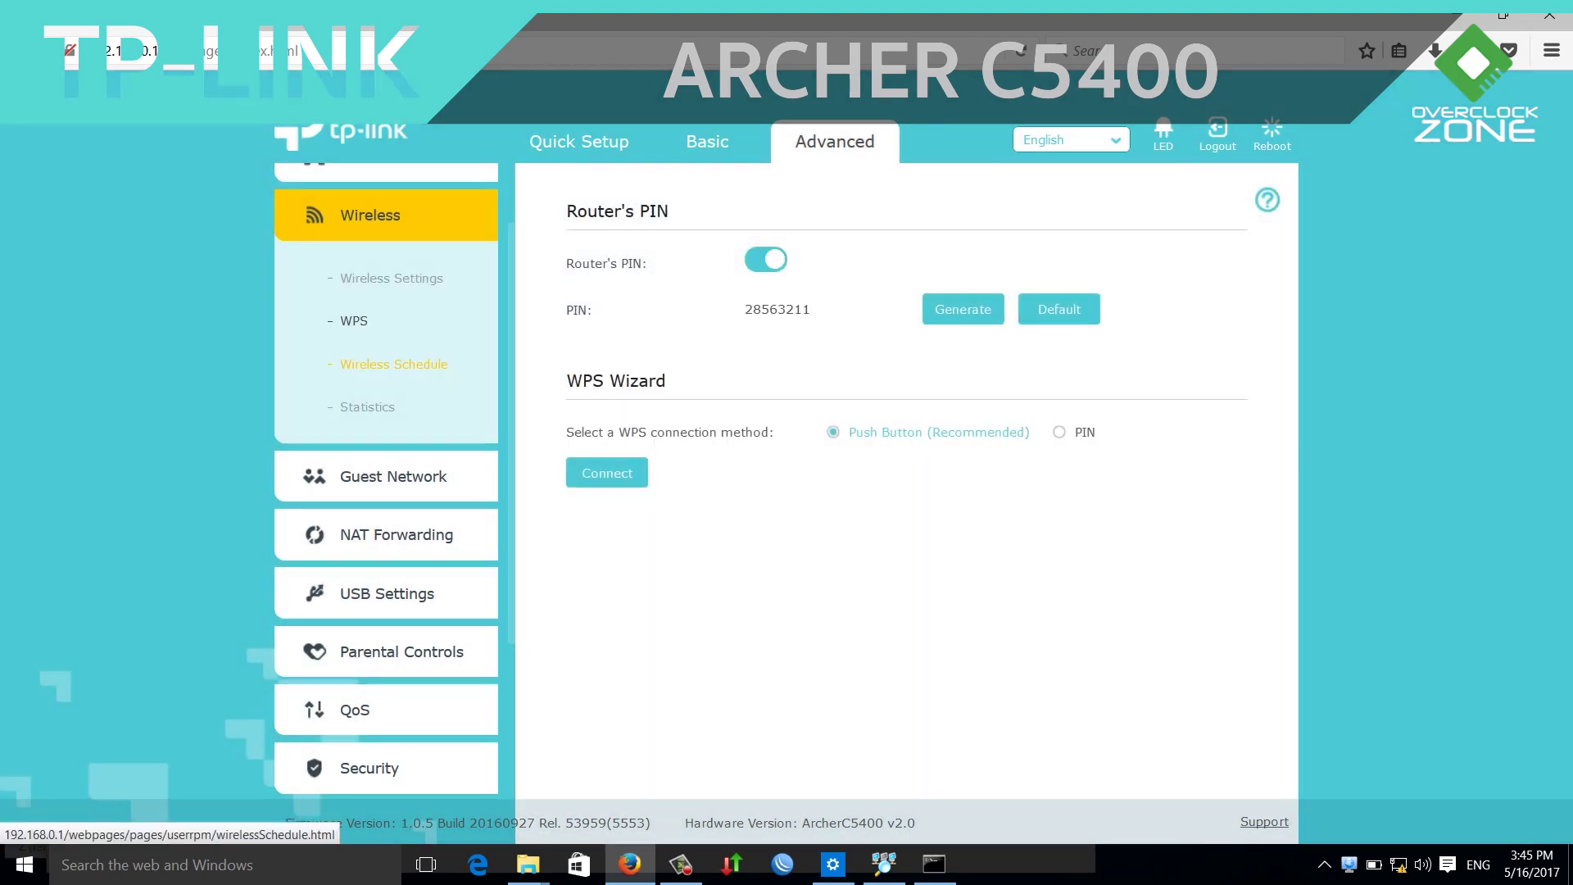
left_click(394, 363)
left_click(367, 406)
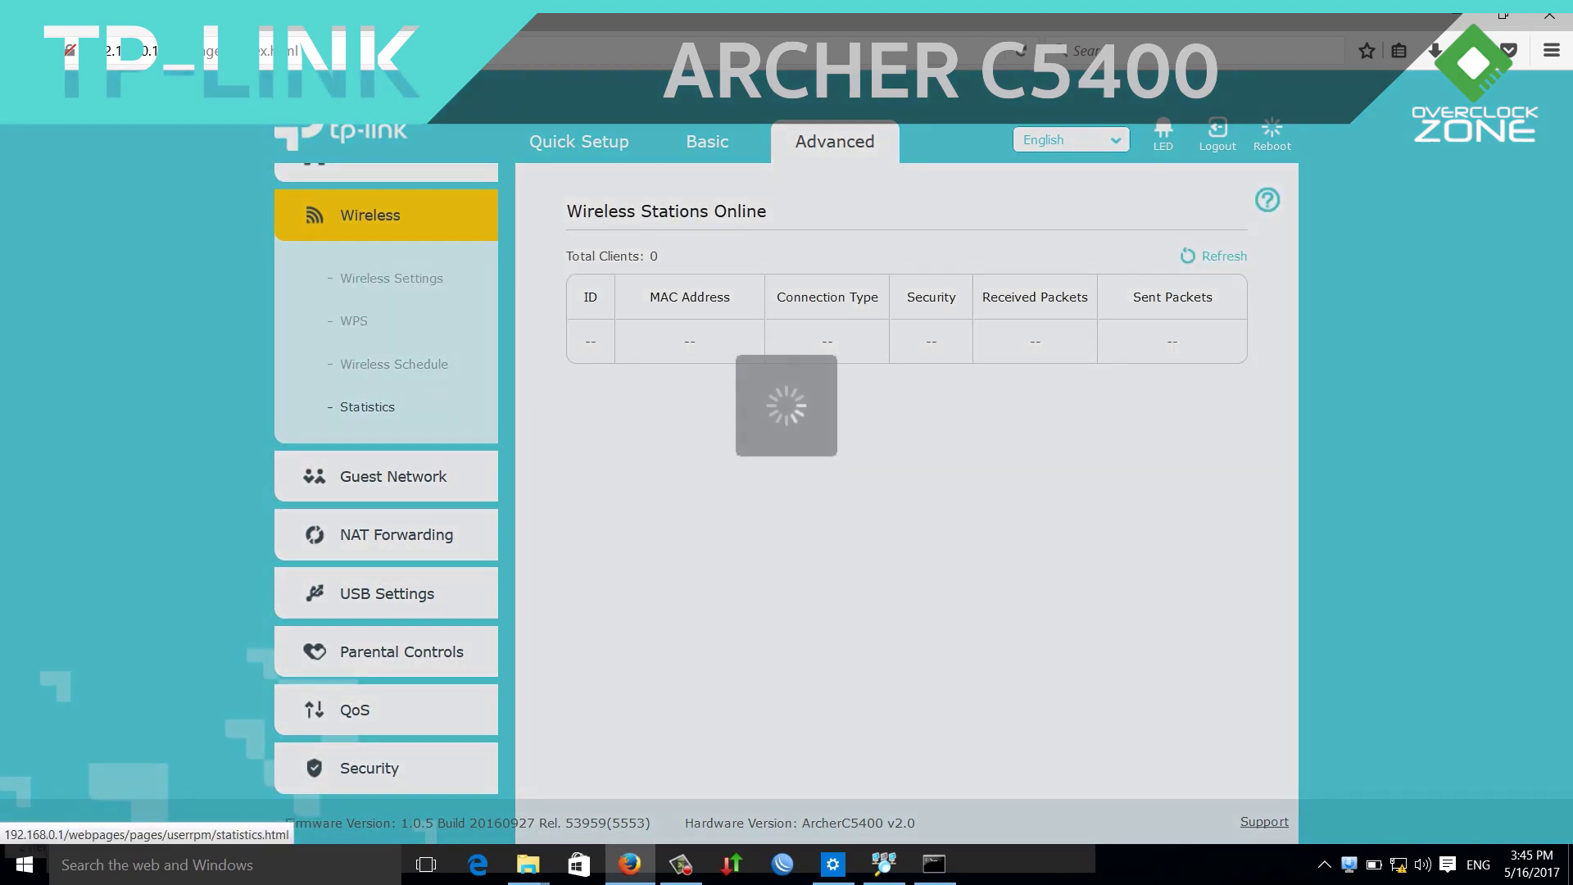
left_click(393, 476)
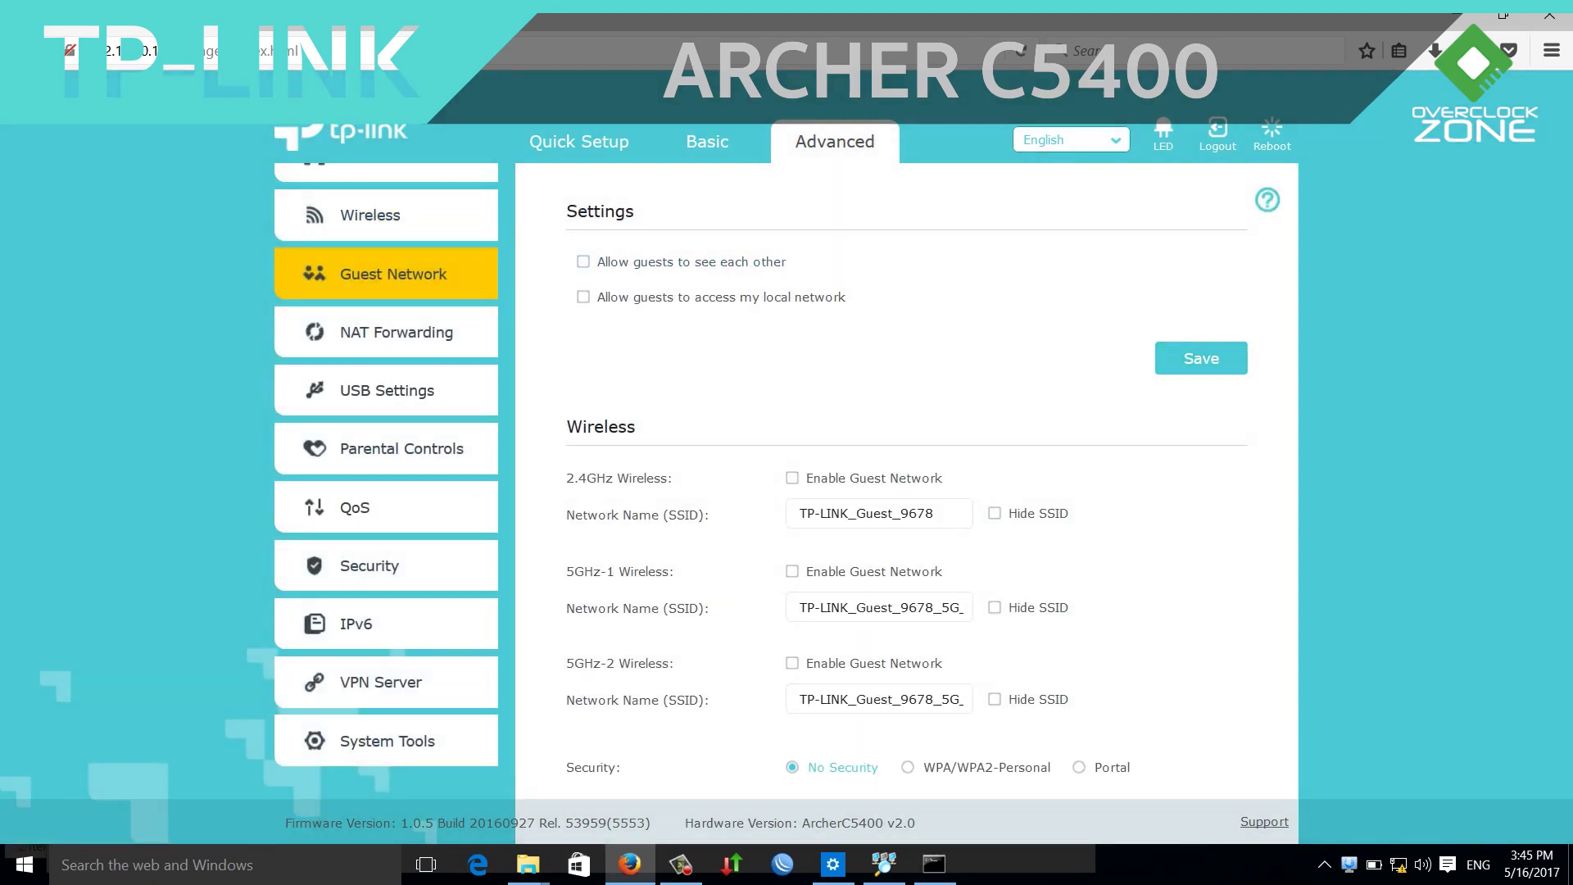
Review the NAT forwarding settings for ALG, virtual servers, port triggering, DMZ and UPnP
left_click(393, 332)
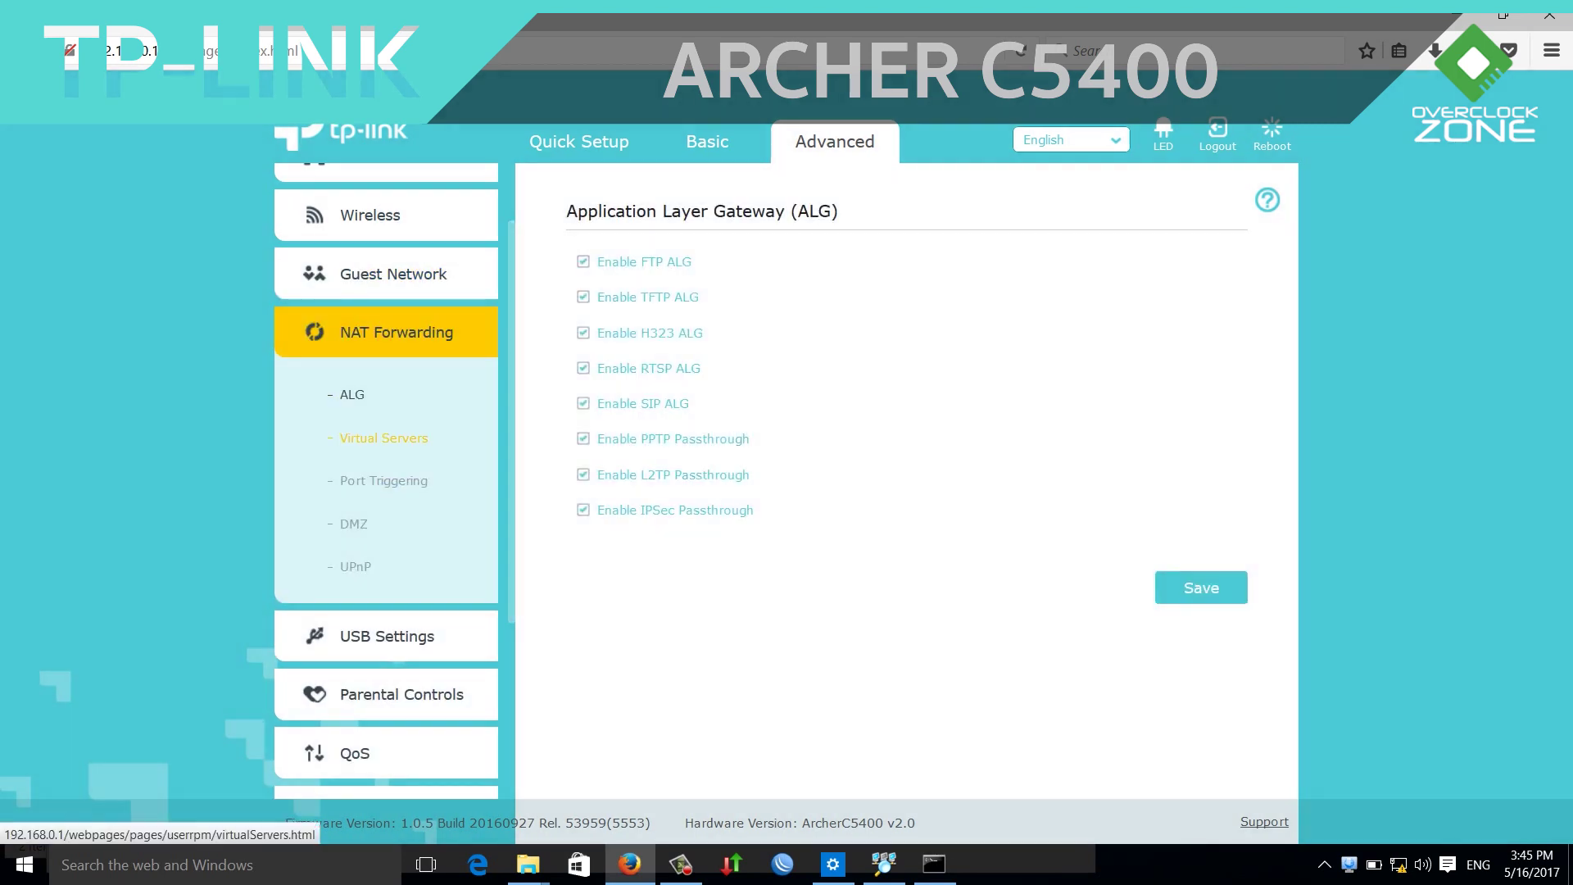
left_click(384, 438)
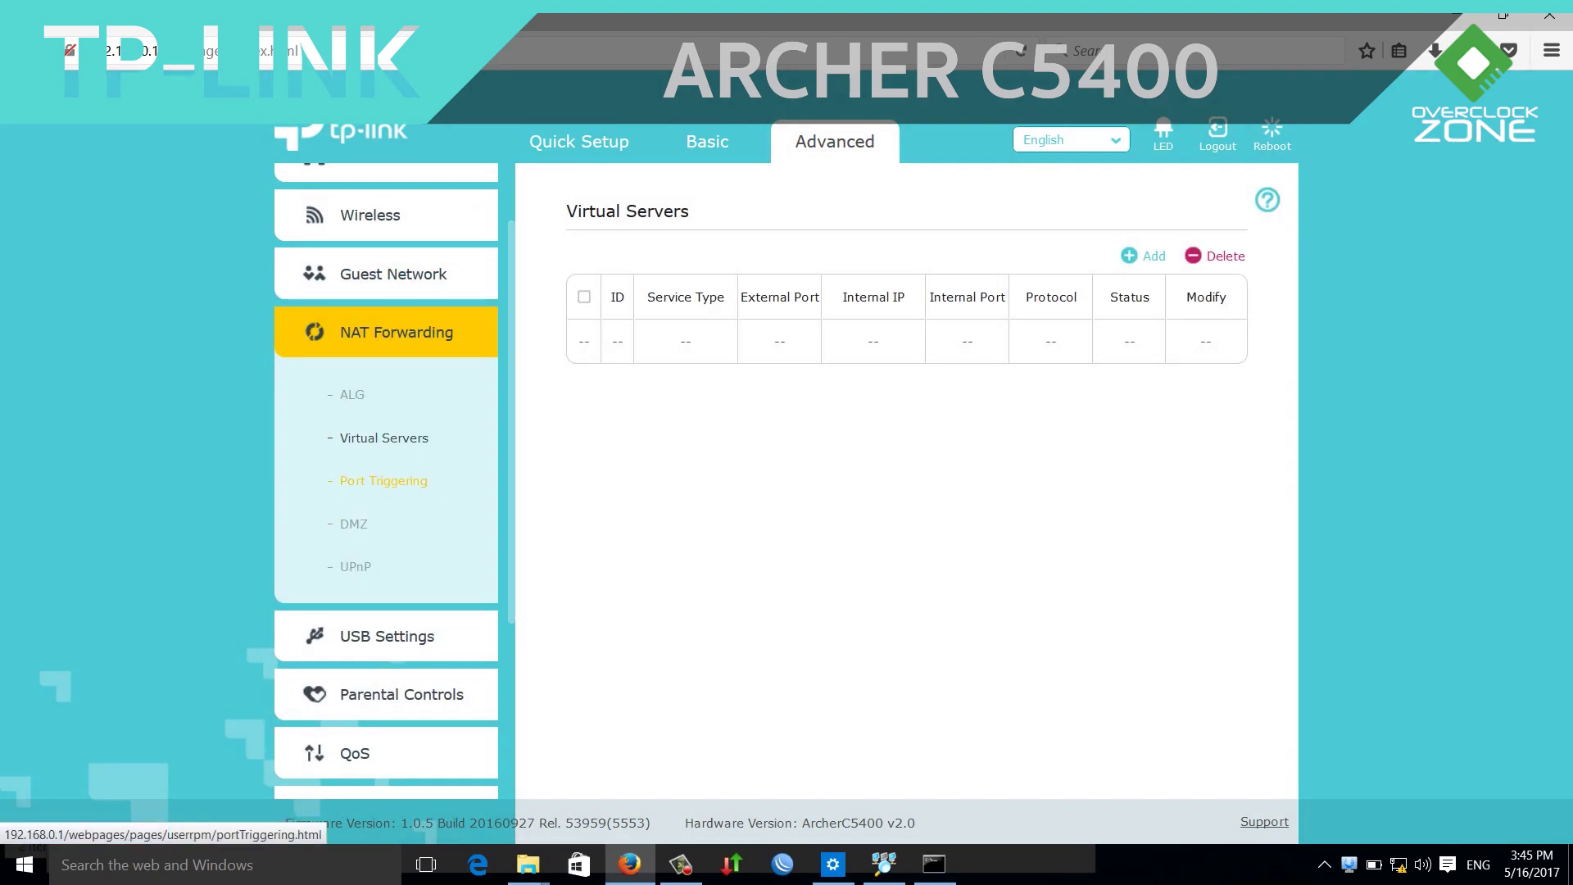
left_click(383, 480)
left_click(353, 523)
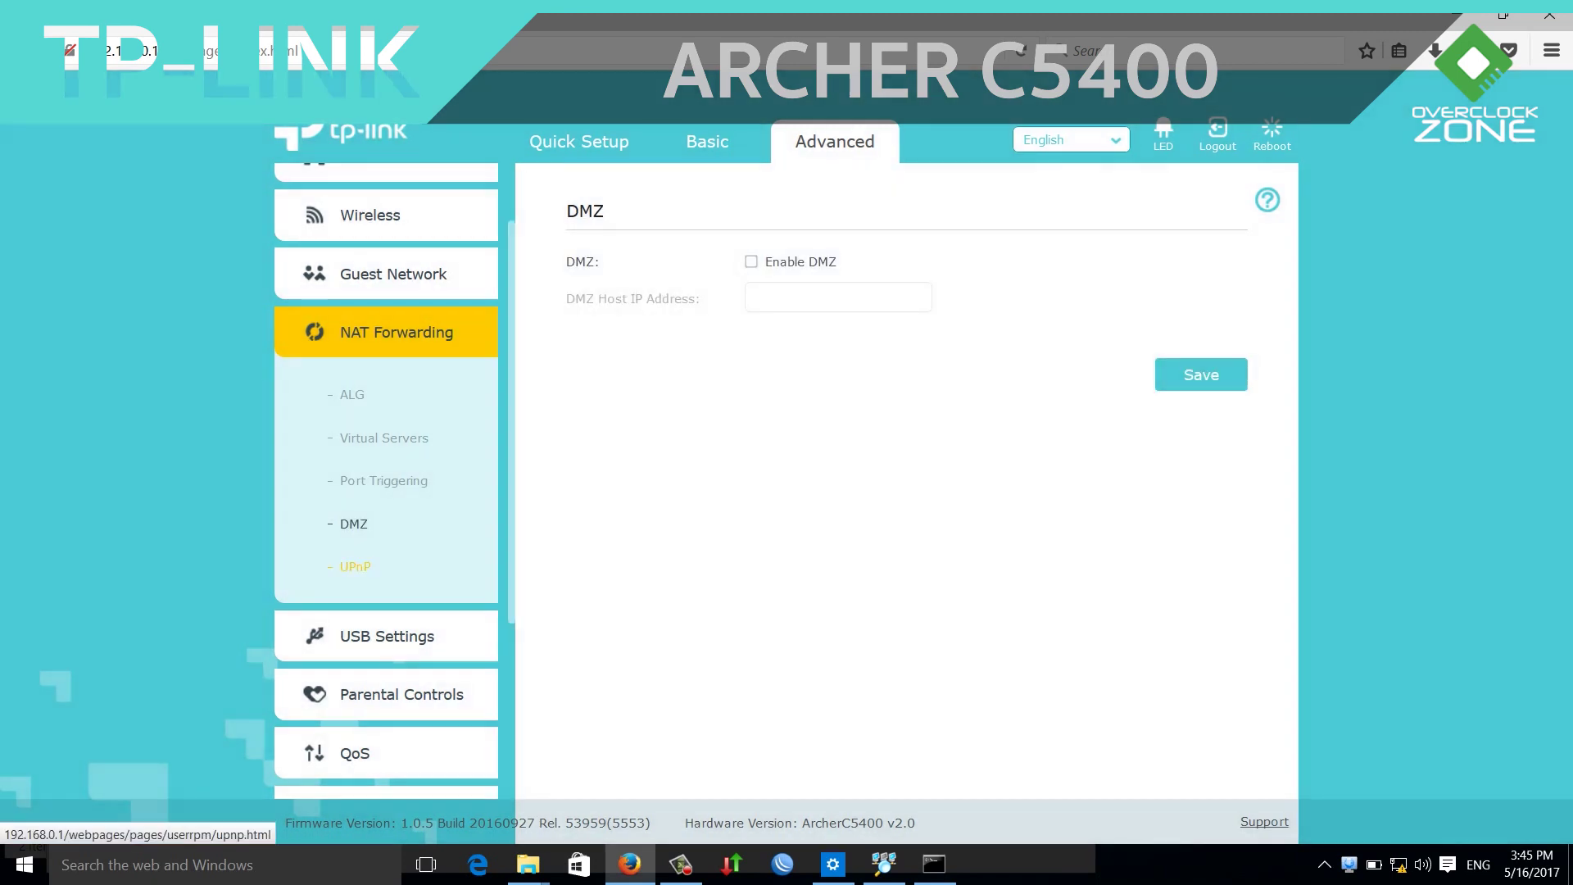
left_click(354, 566)
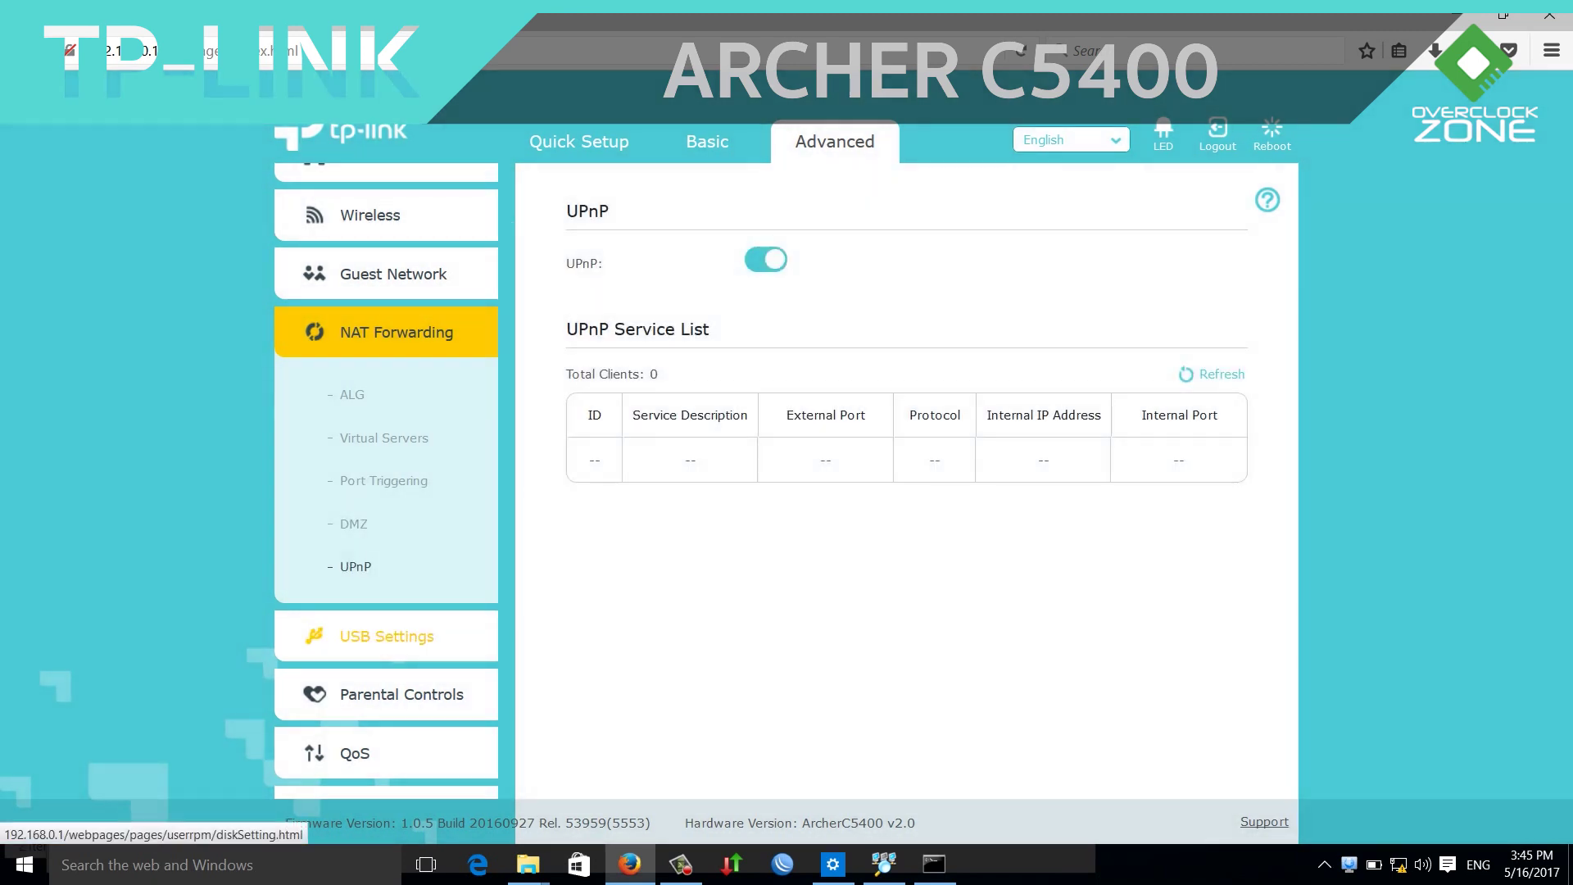
Open the device settings in the advanced USB settings
left_click(386, 636)
scroll(385, 510, "down", 3)
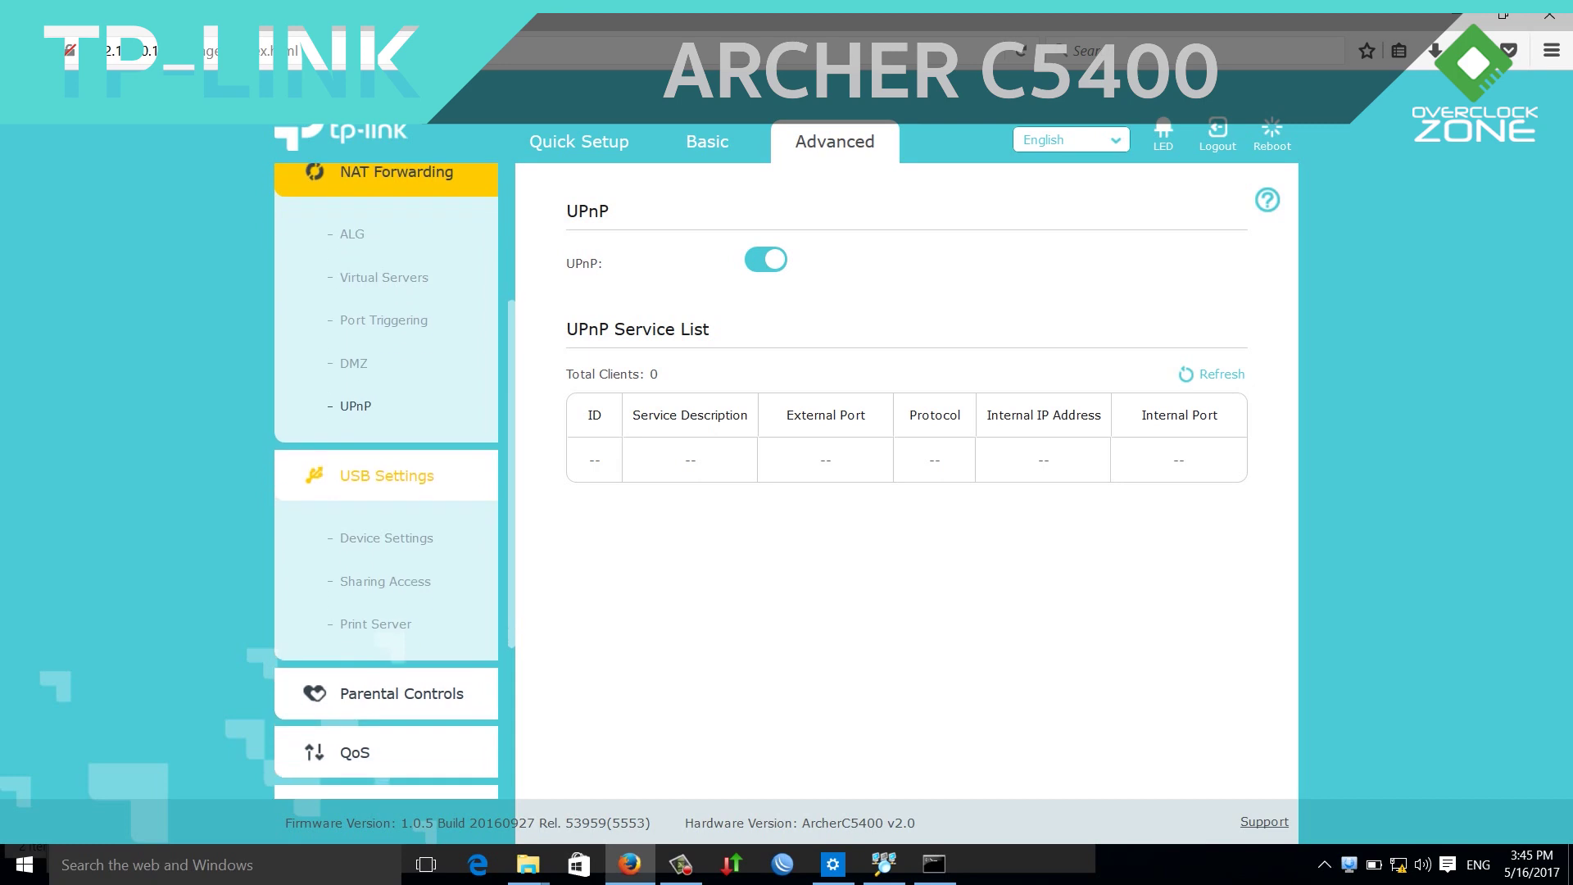
left_click(386, 511)
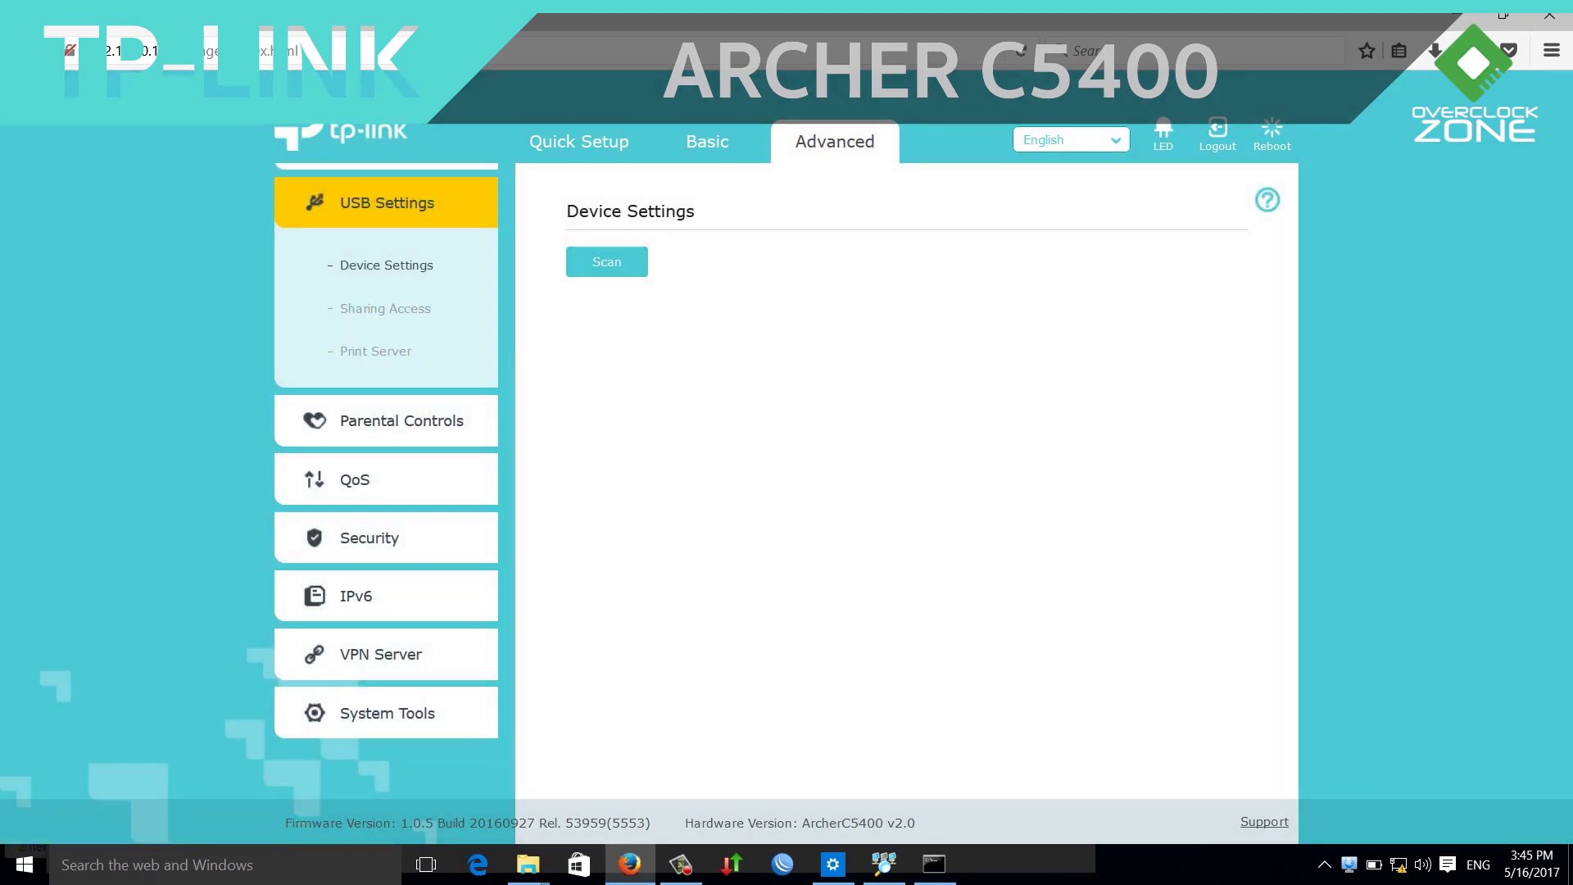
Examine the advanced USB sharing access settings, including the sharing account, access methods and their links
left_click(386, 308)
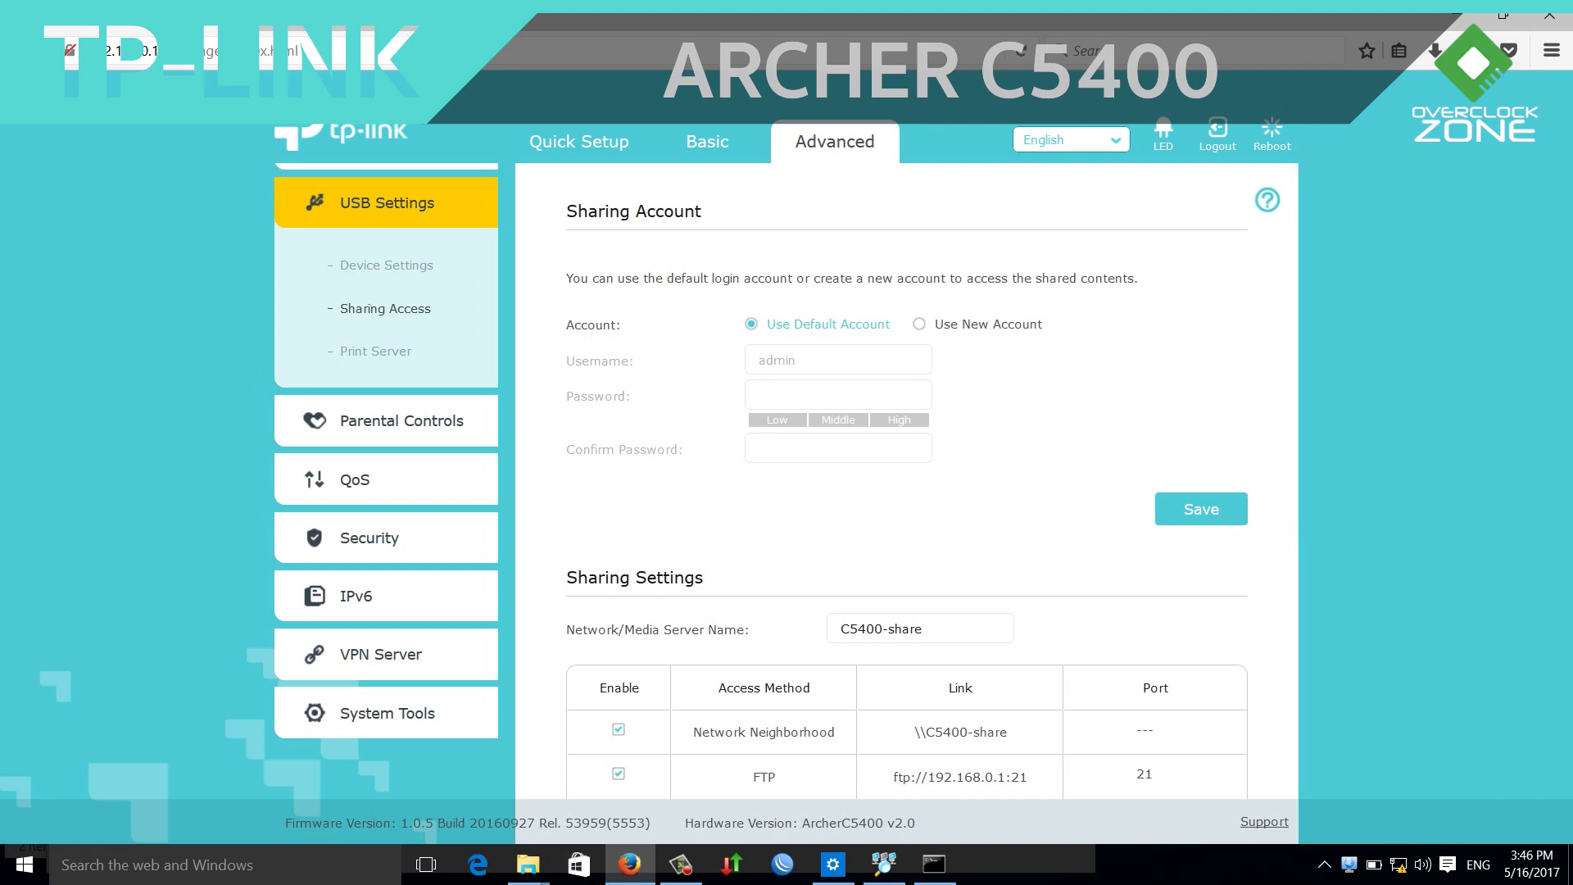
left_click_drag(967, 732, 996, 811)
scroll(933, 495, "down", 1)
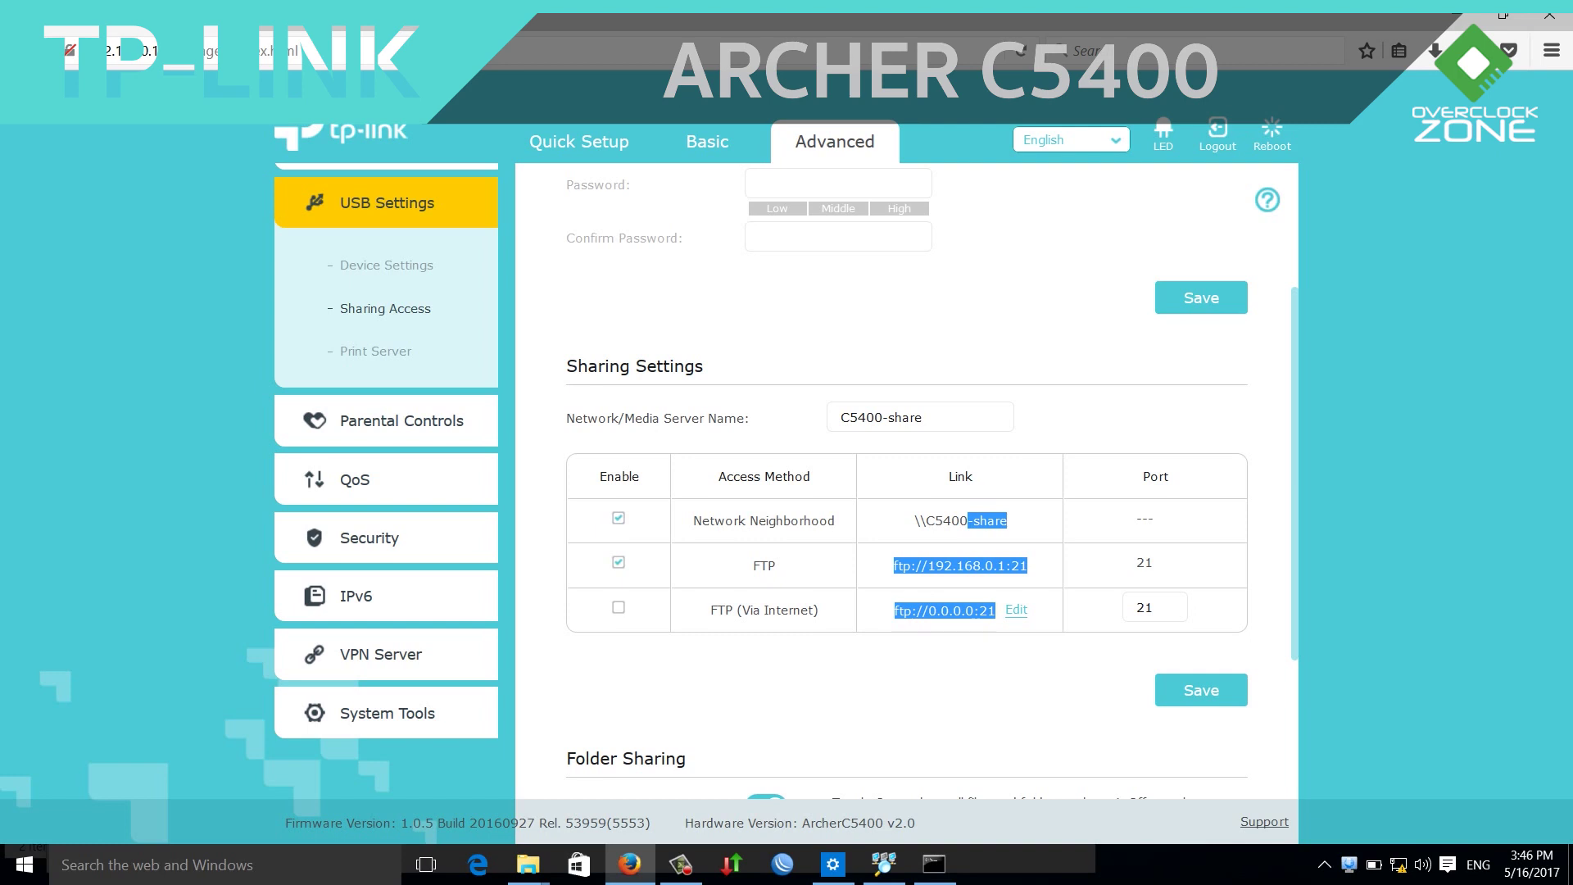
scroll(933, 480, "down", 4)
scroll(933, 480, "up", 7)
scroll(932, 480, "down", 3)
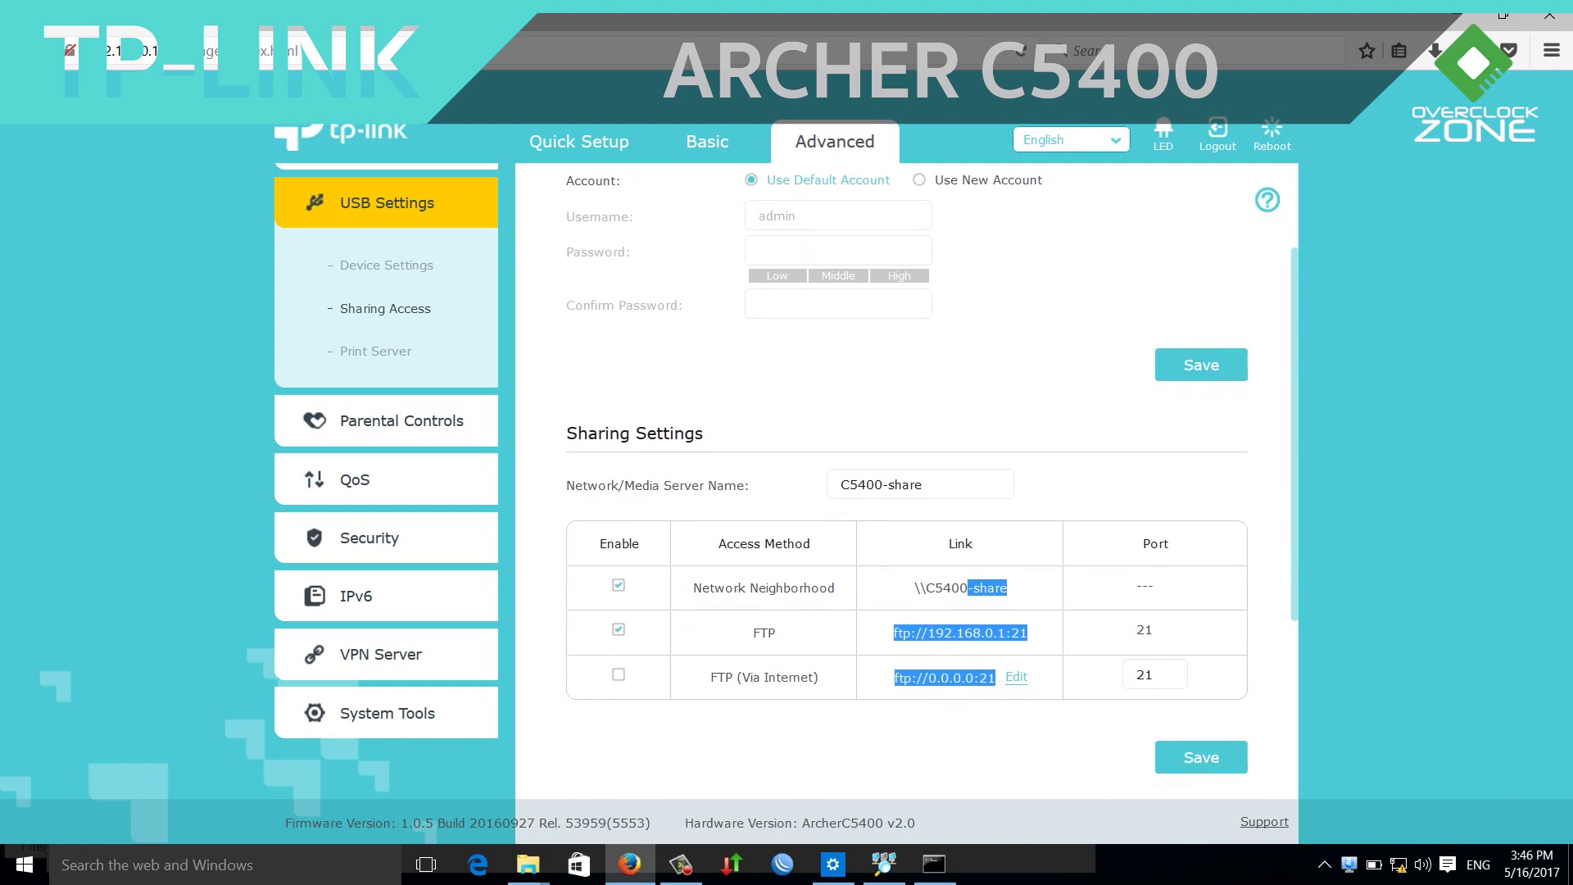
Review the remaining USB sharing settings, the print server page and the parental controls
scroll(932, 481, "down", 1)
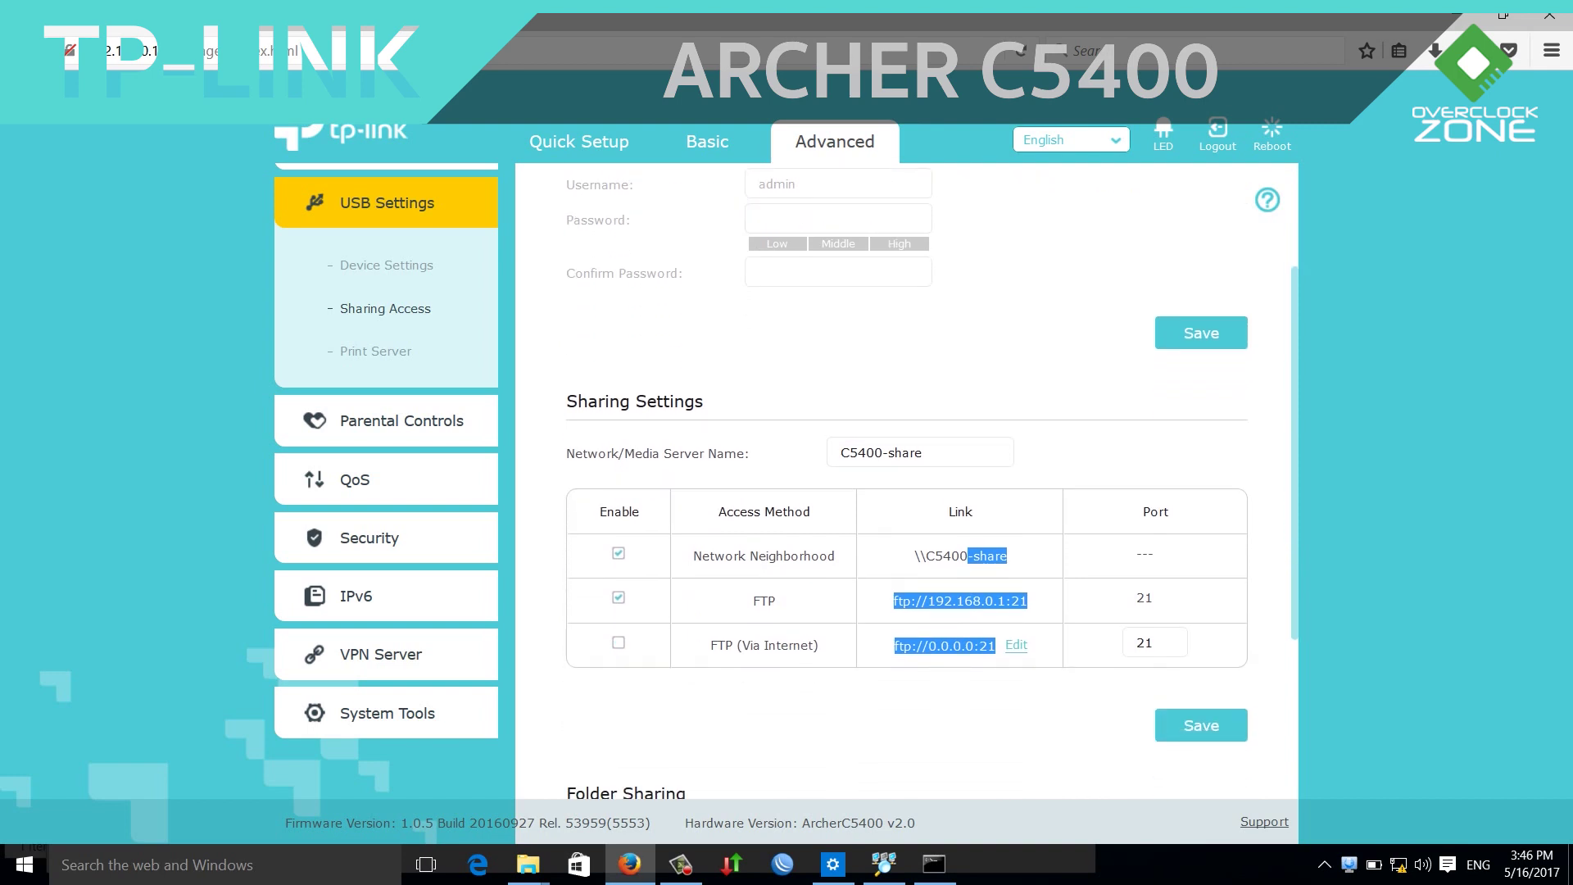
left_click(375, 351)
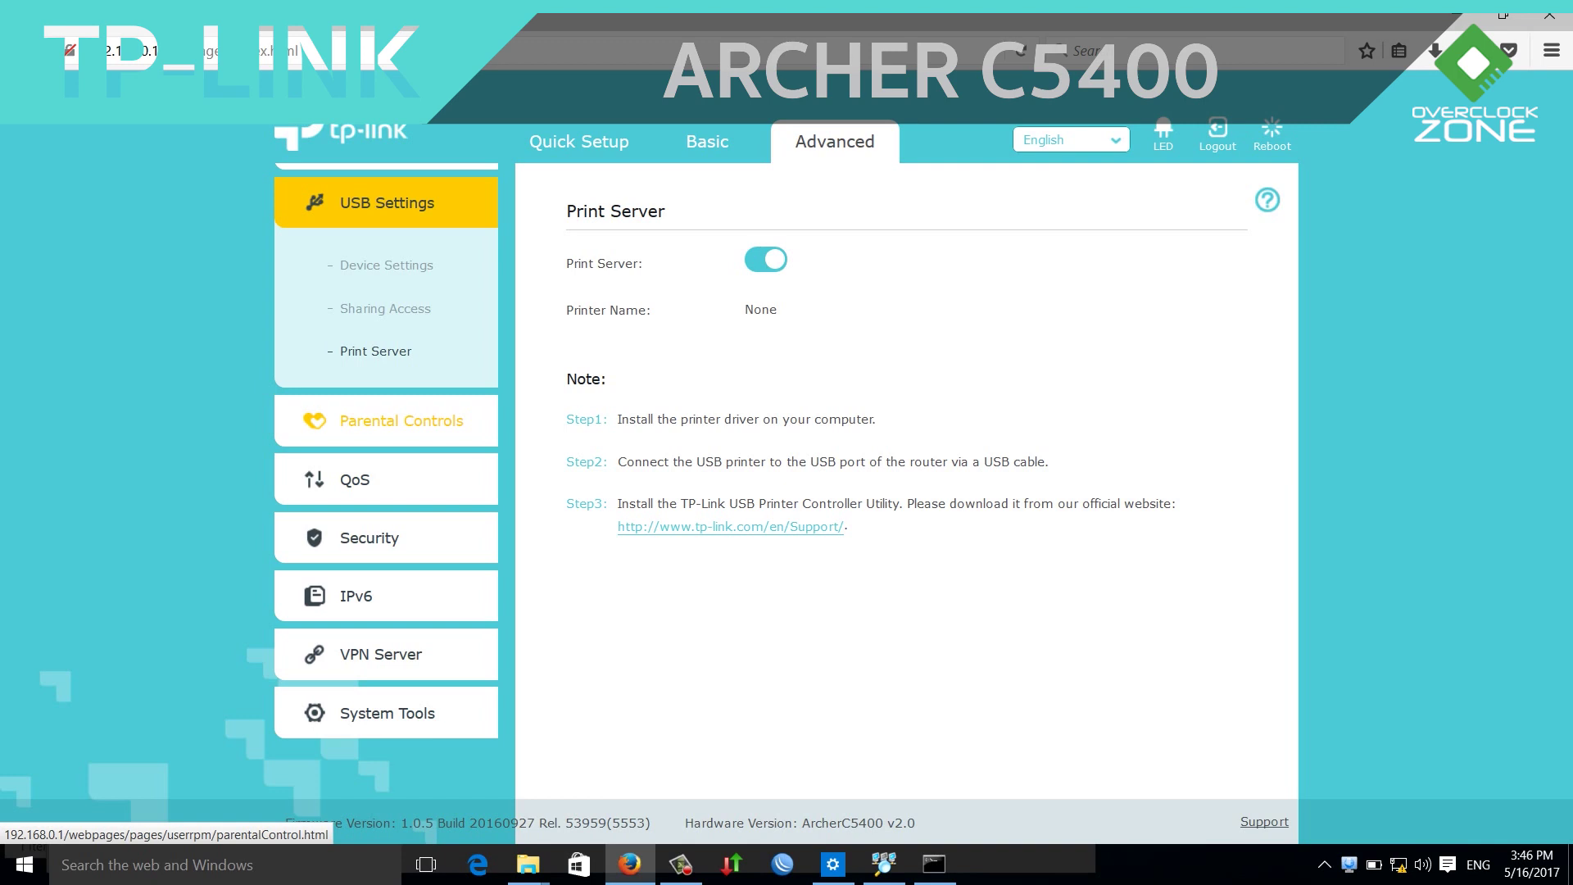
left_click(402, 421)
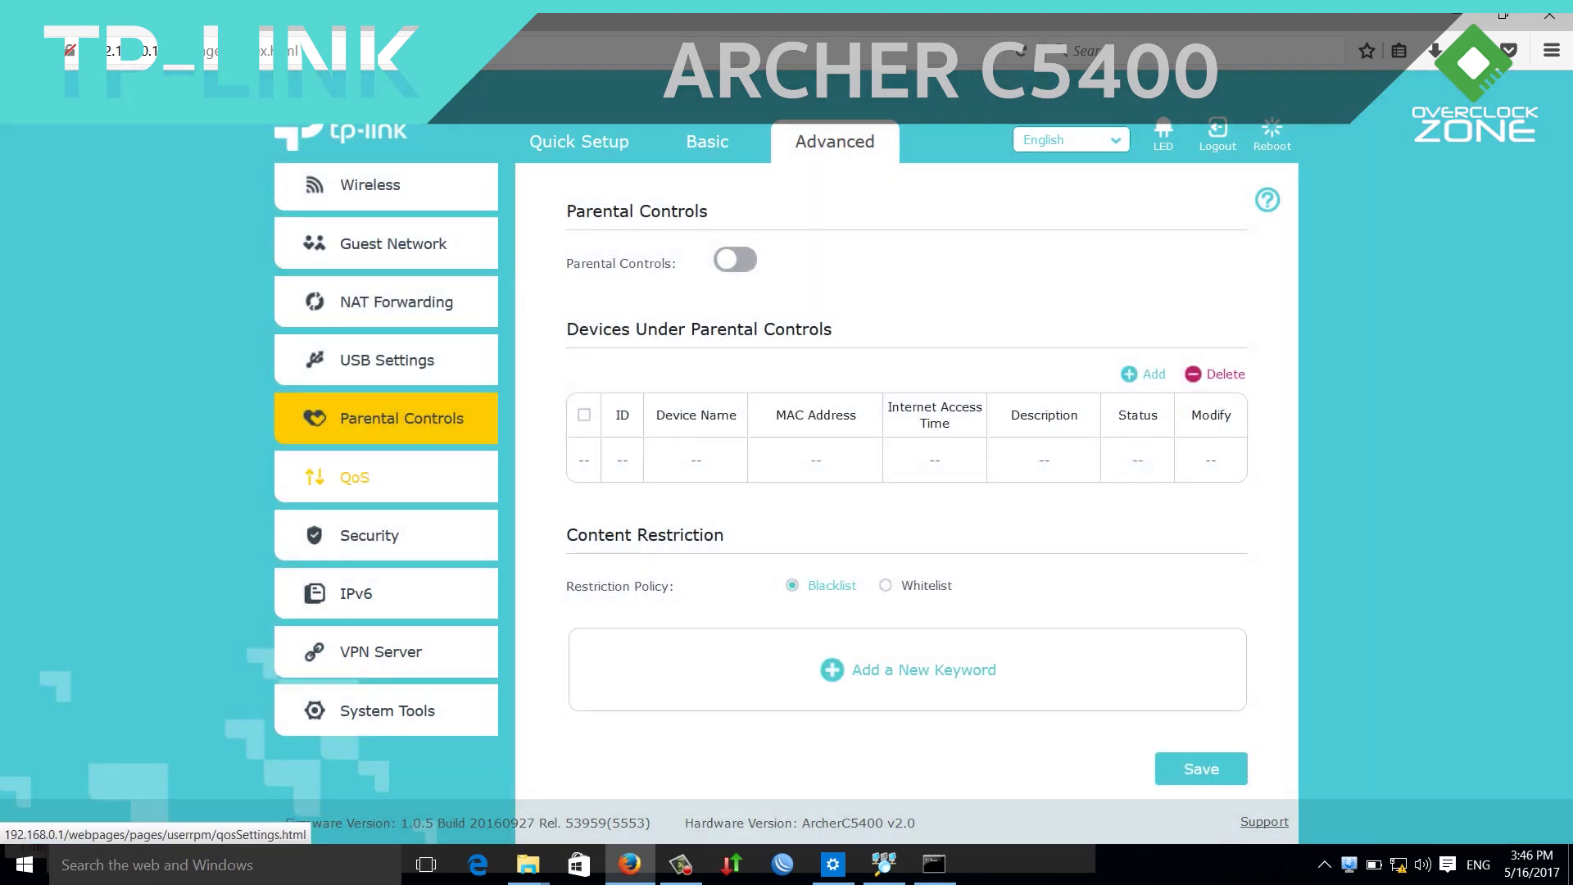
Examine the QoS settings, including the advanced priority shares, the rule list and the database upgrade page
left_click(355, 477)
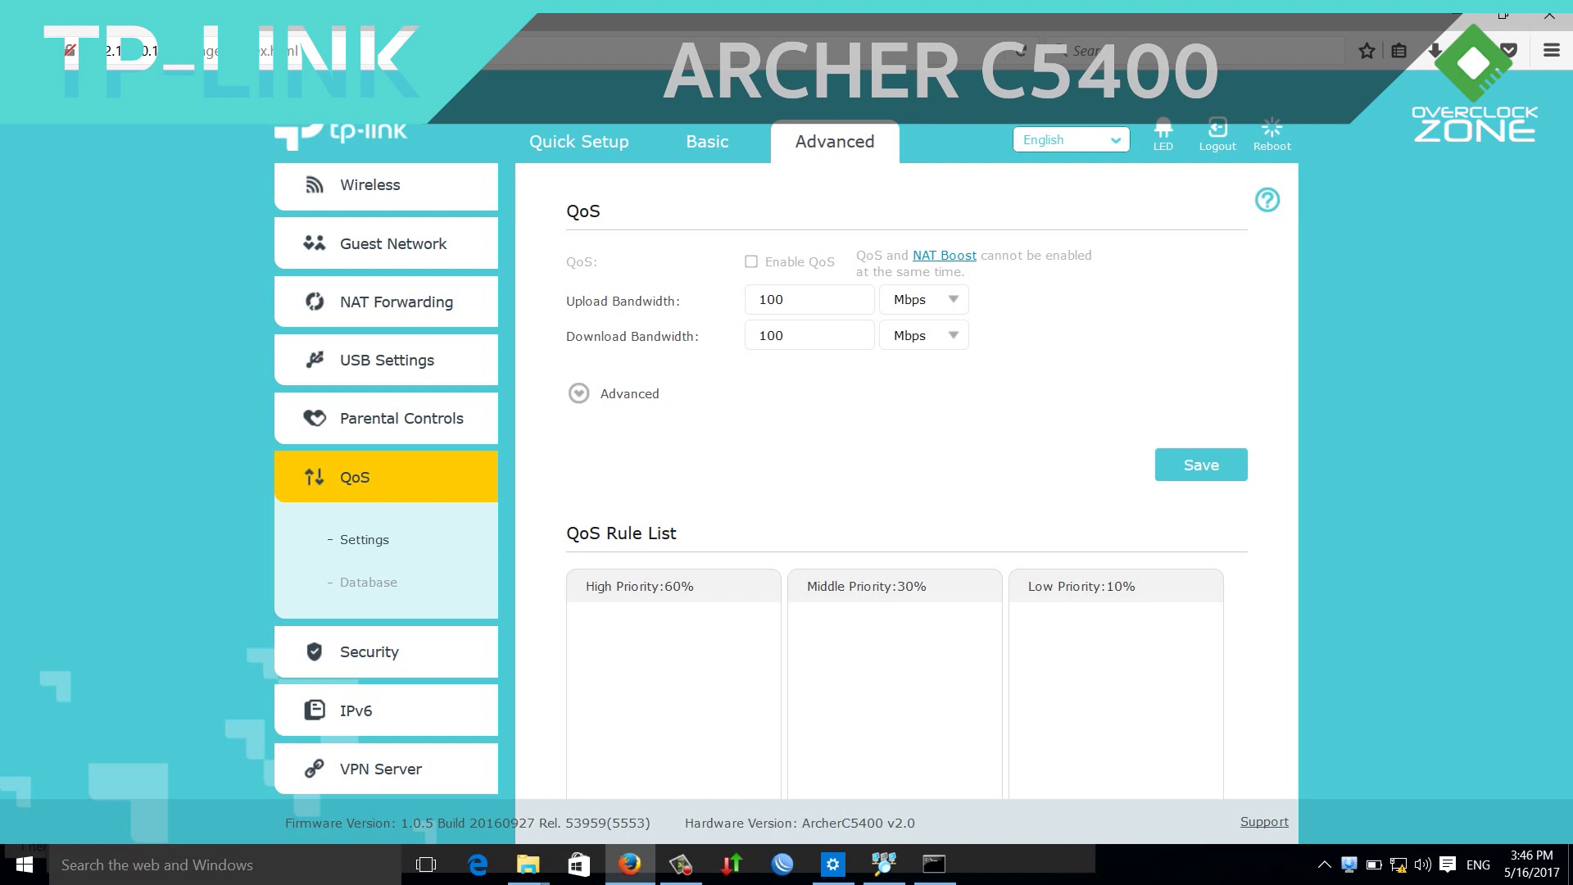
left_click(578, 393)
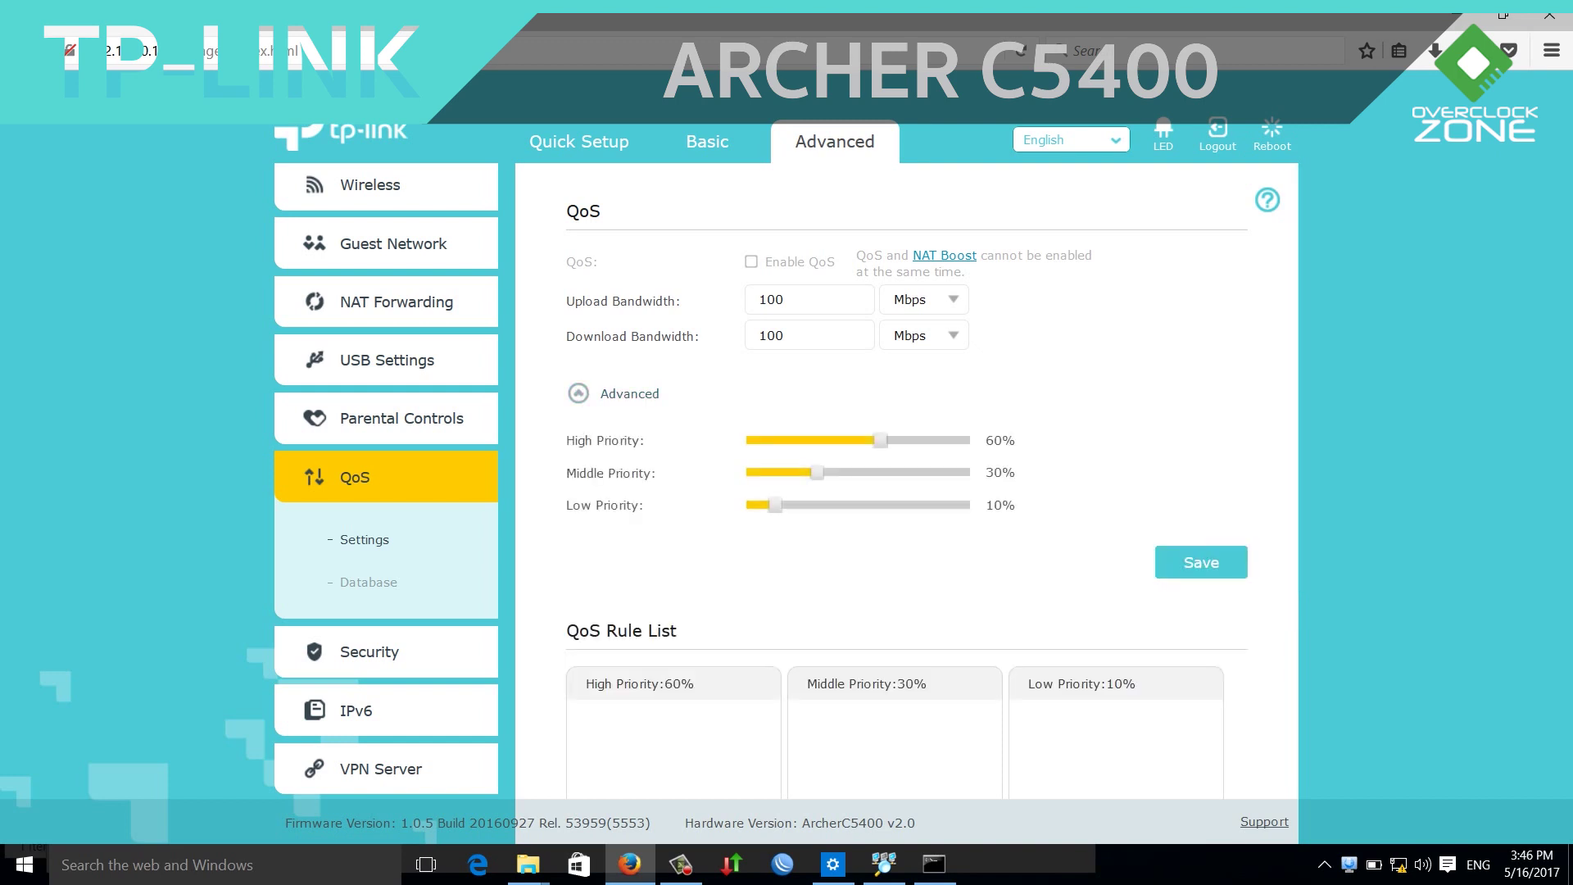
scroll(906, 472, "down", 3)
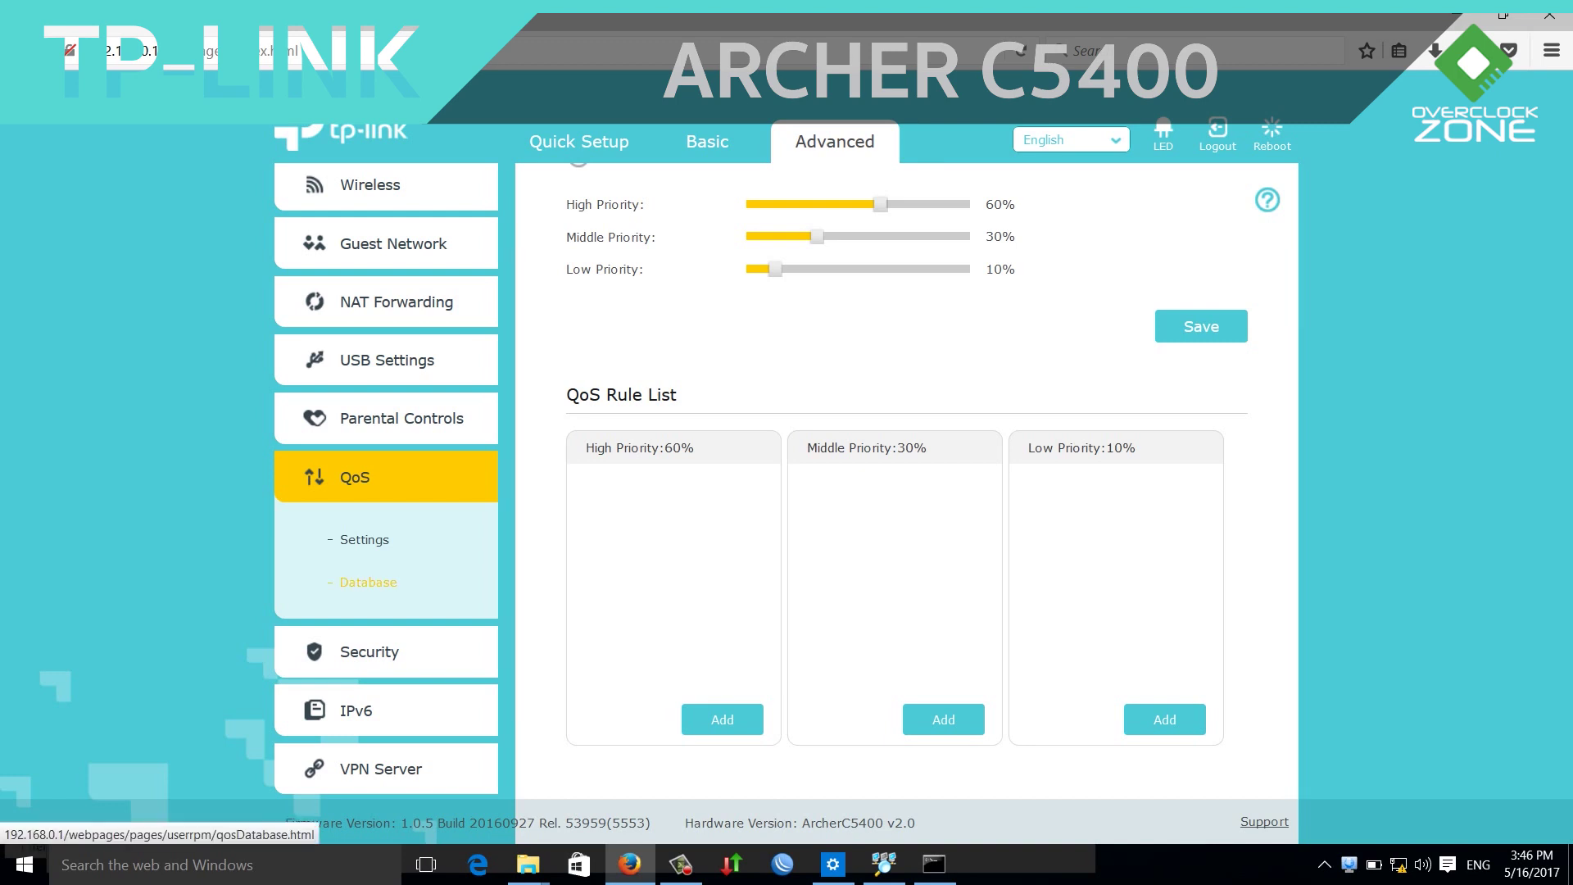
left_click(368, 581)
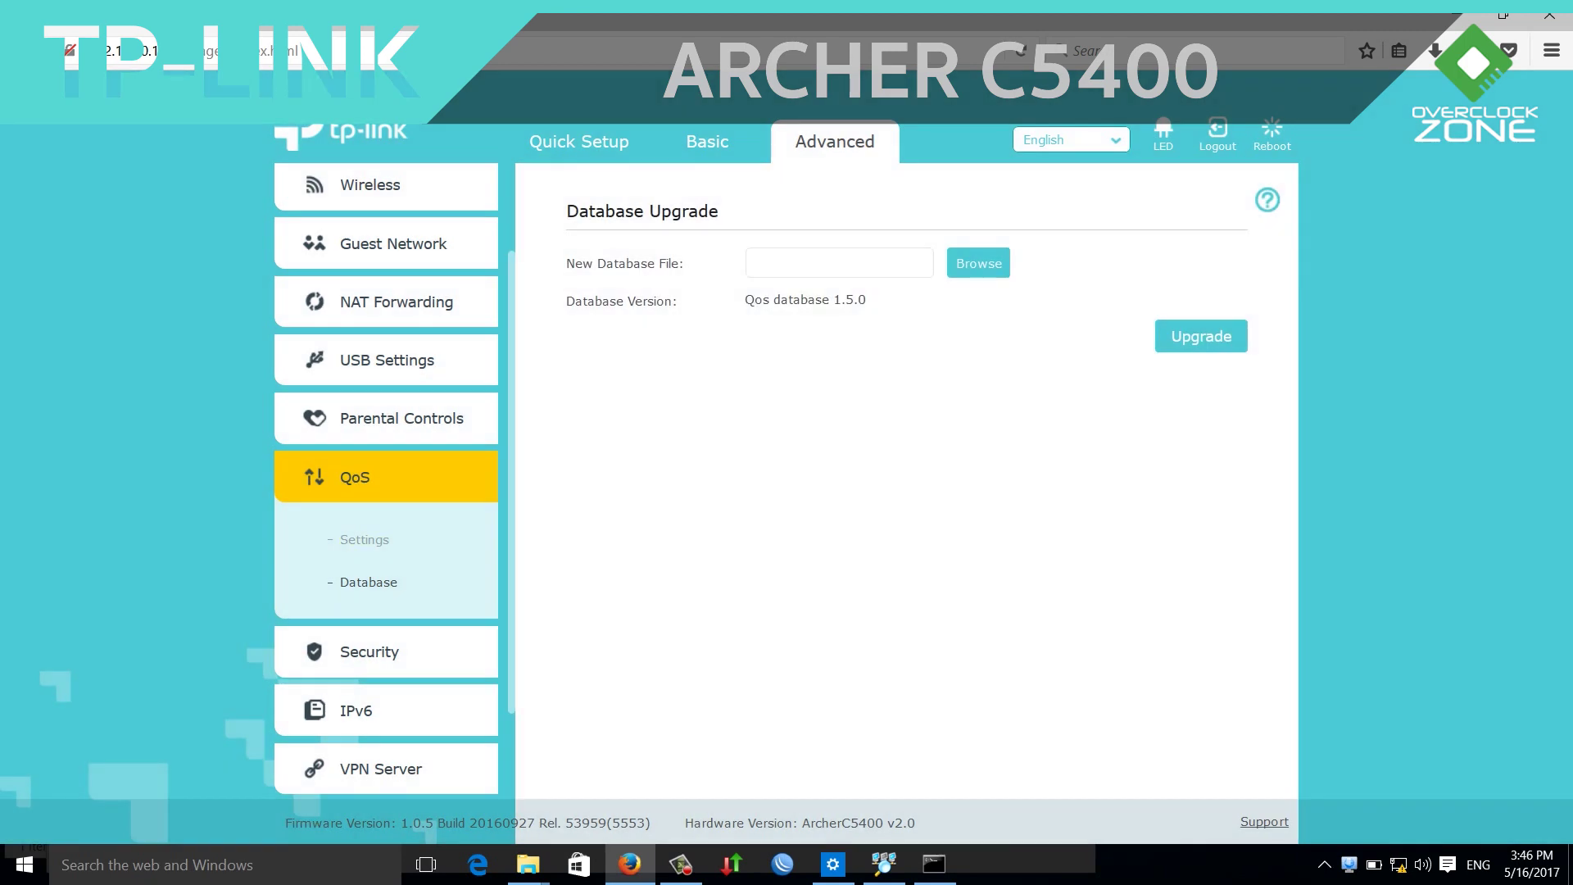
Review the security settings for firewall and DoS protection, access control, and IP & MAC binding
left_click(369, 651)
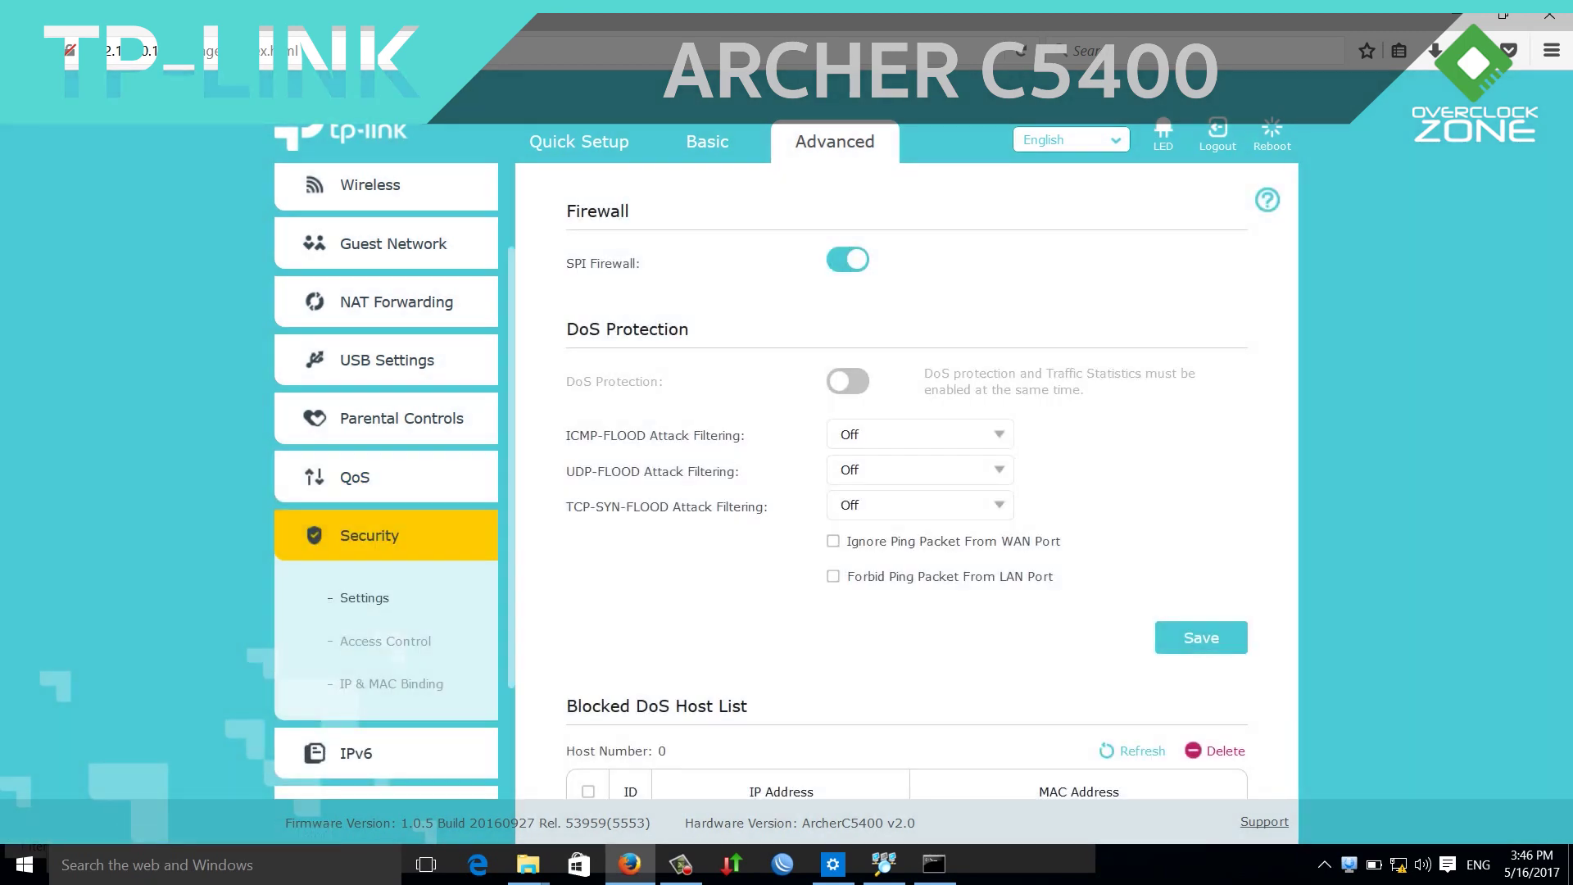
scroll(933, 480, "down", 2)
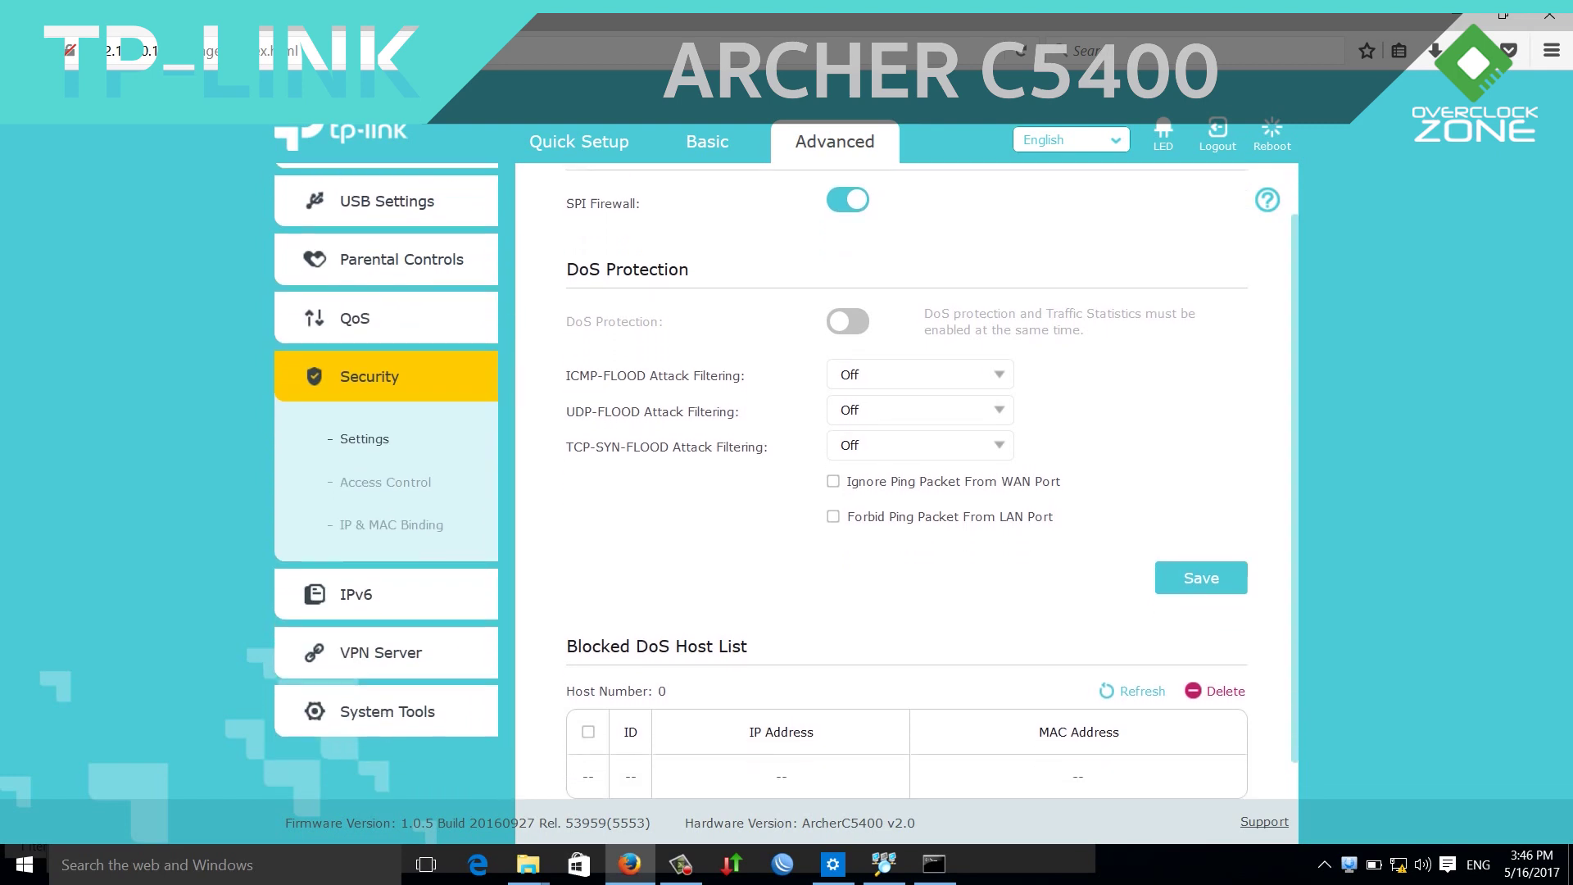
left_click(386, 481)
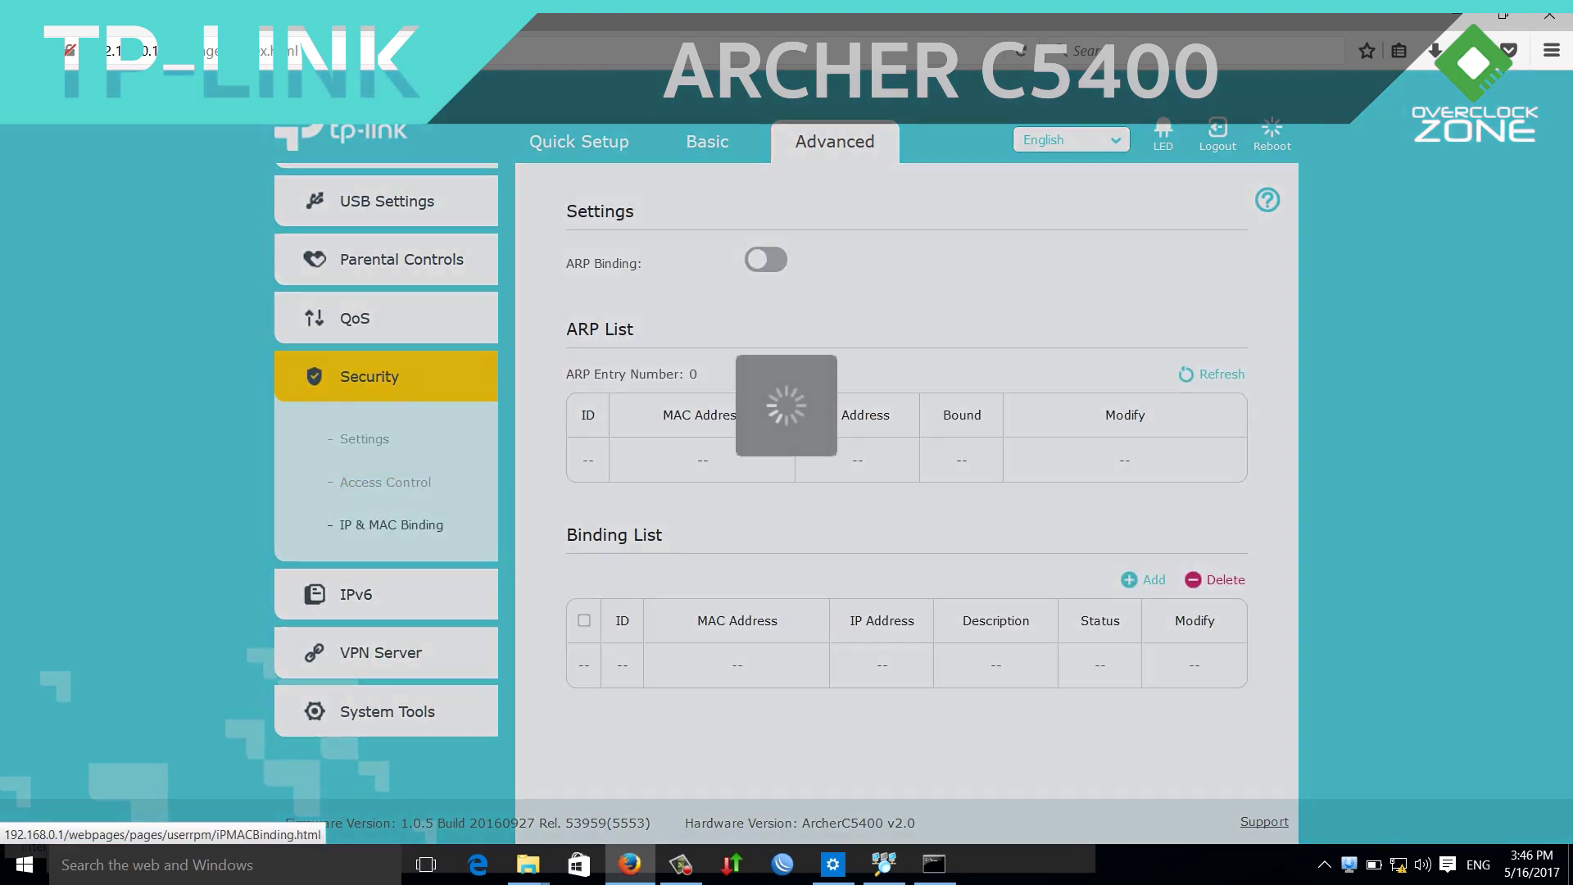
left_click(391, 525)
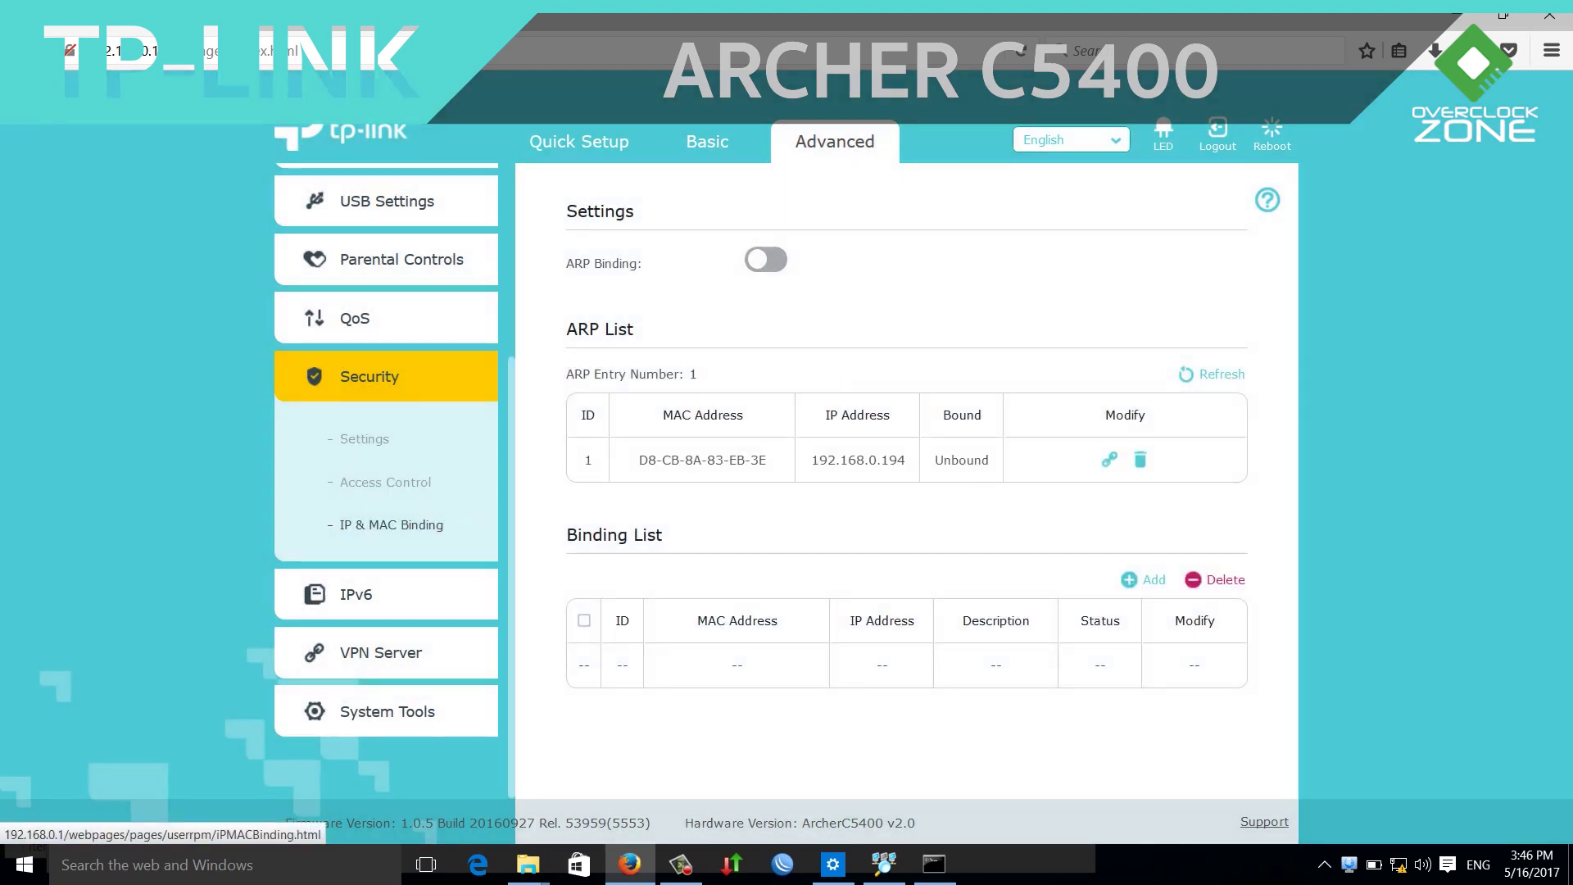
Review the IPv6 settings and the VPN server pages for OpenVPN, PPTP VPN and VPN connections
left_click(385, 593)
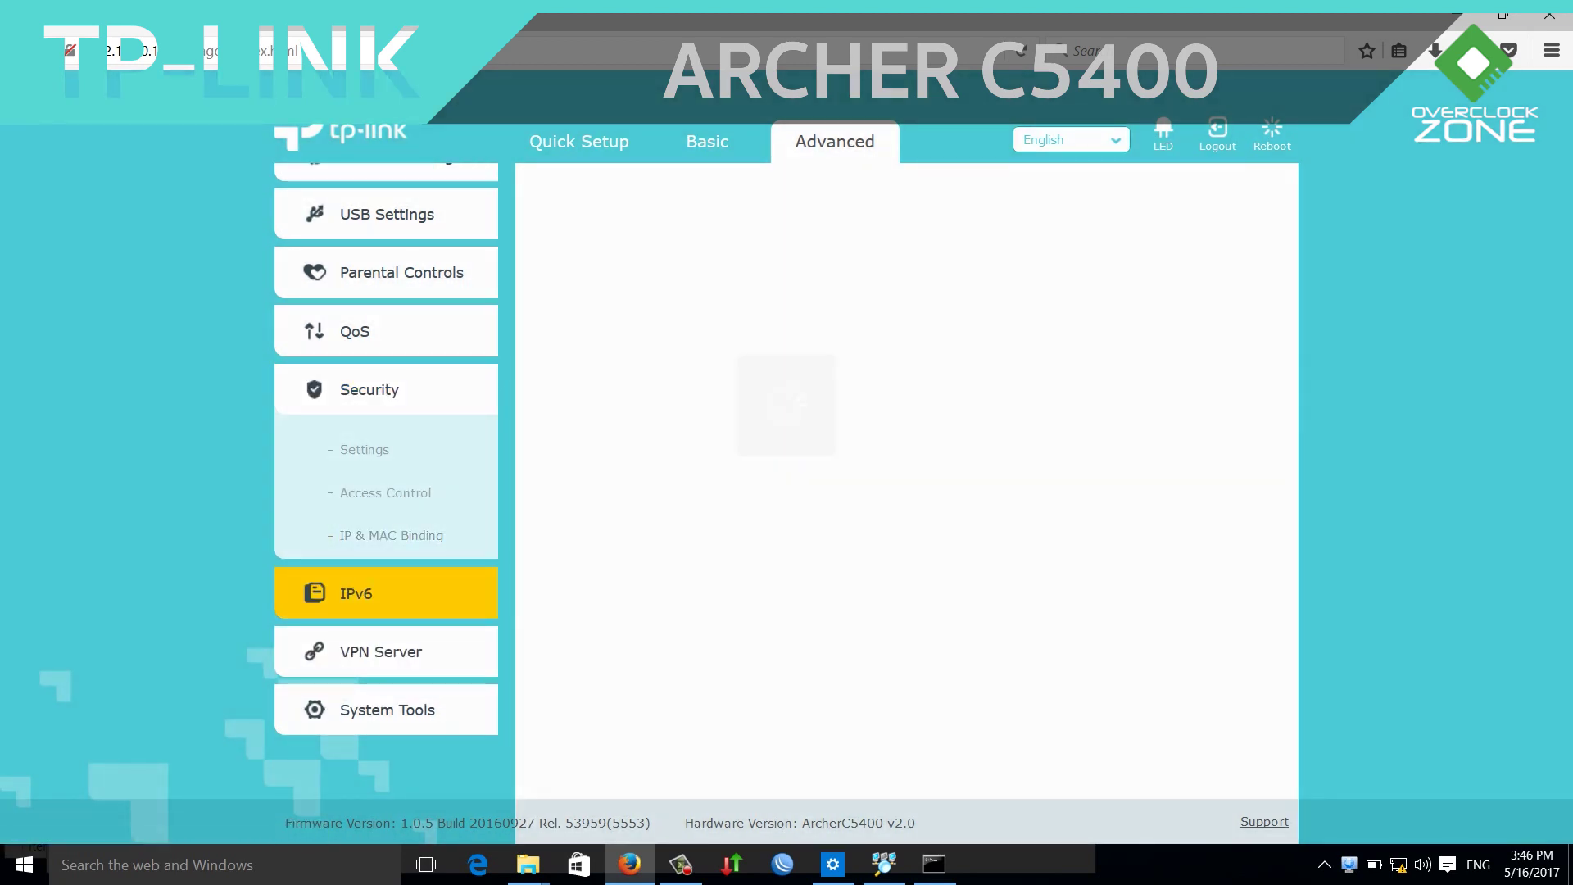
left_click(381, 652)
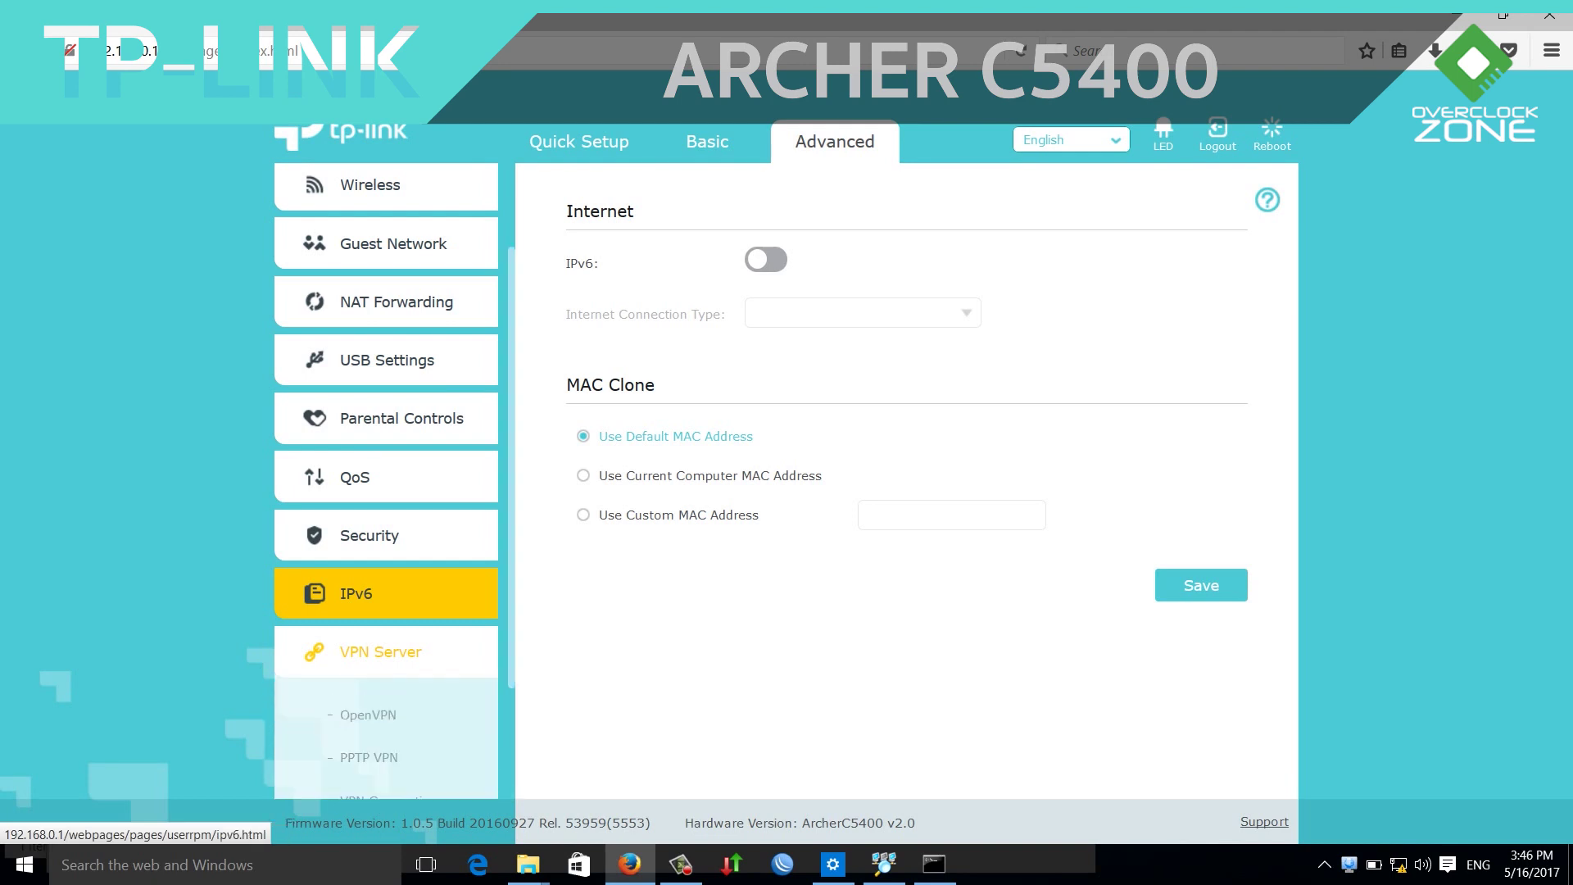
scroll(385, 491, "down", 2)
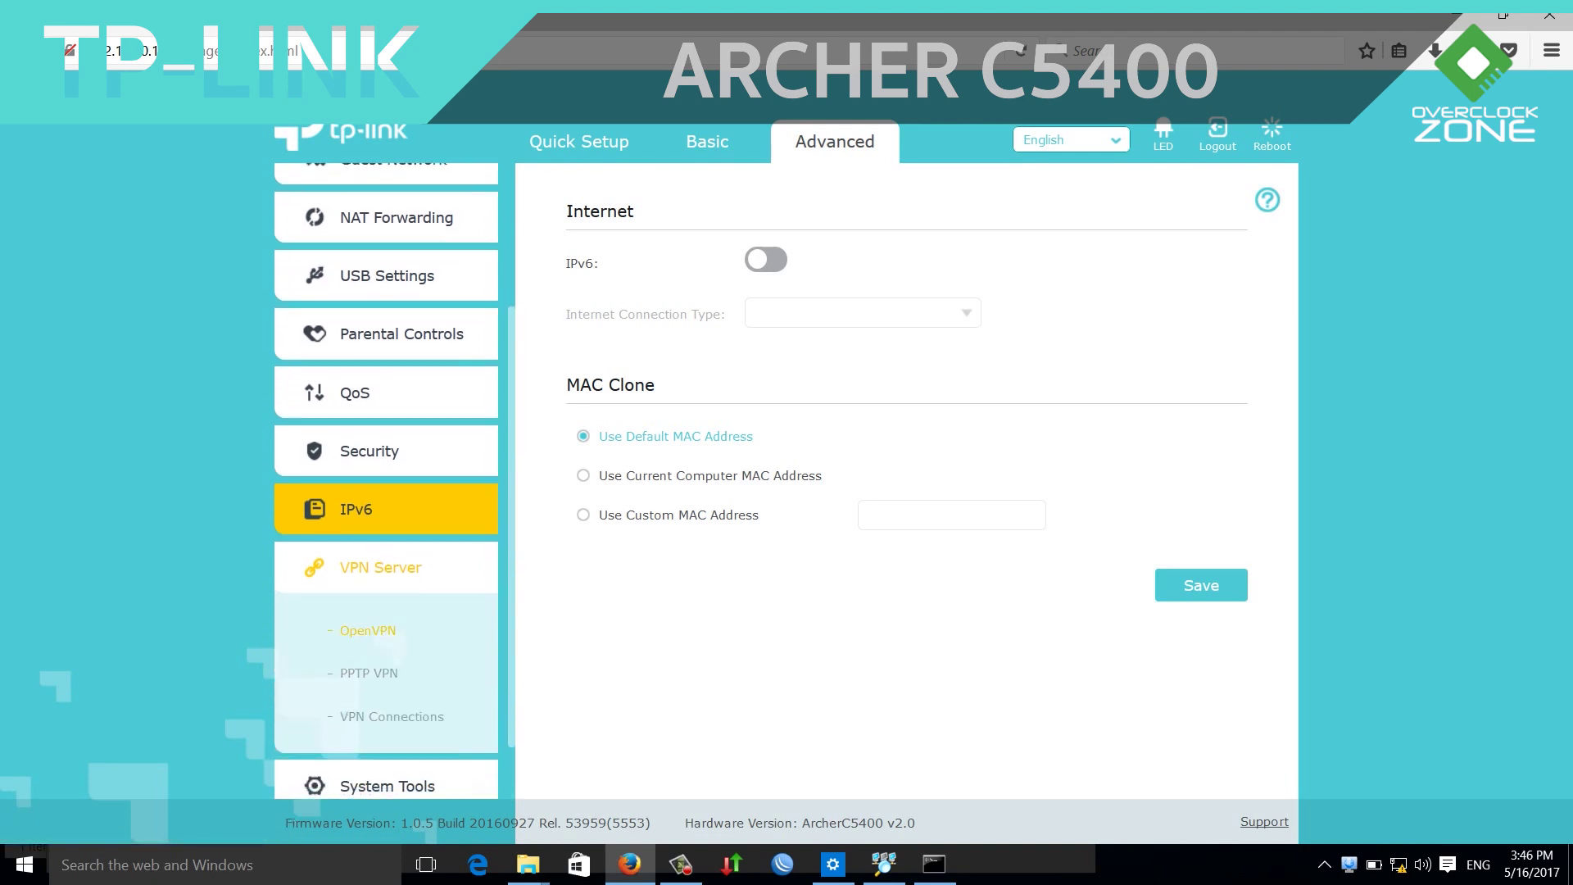
left_click(368, 630)
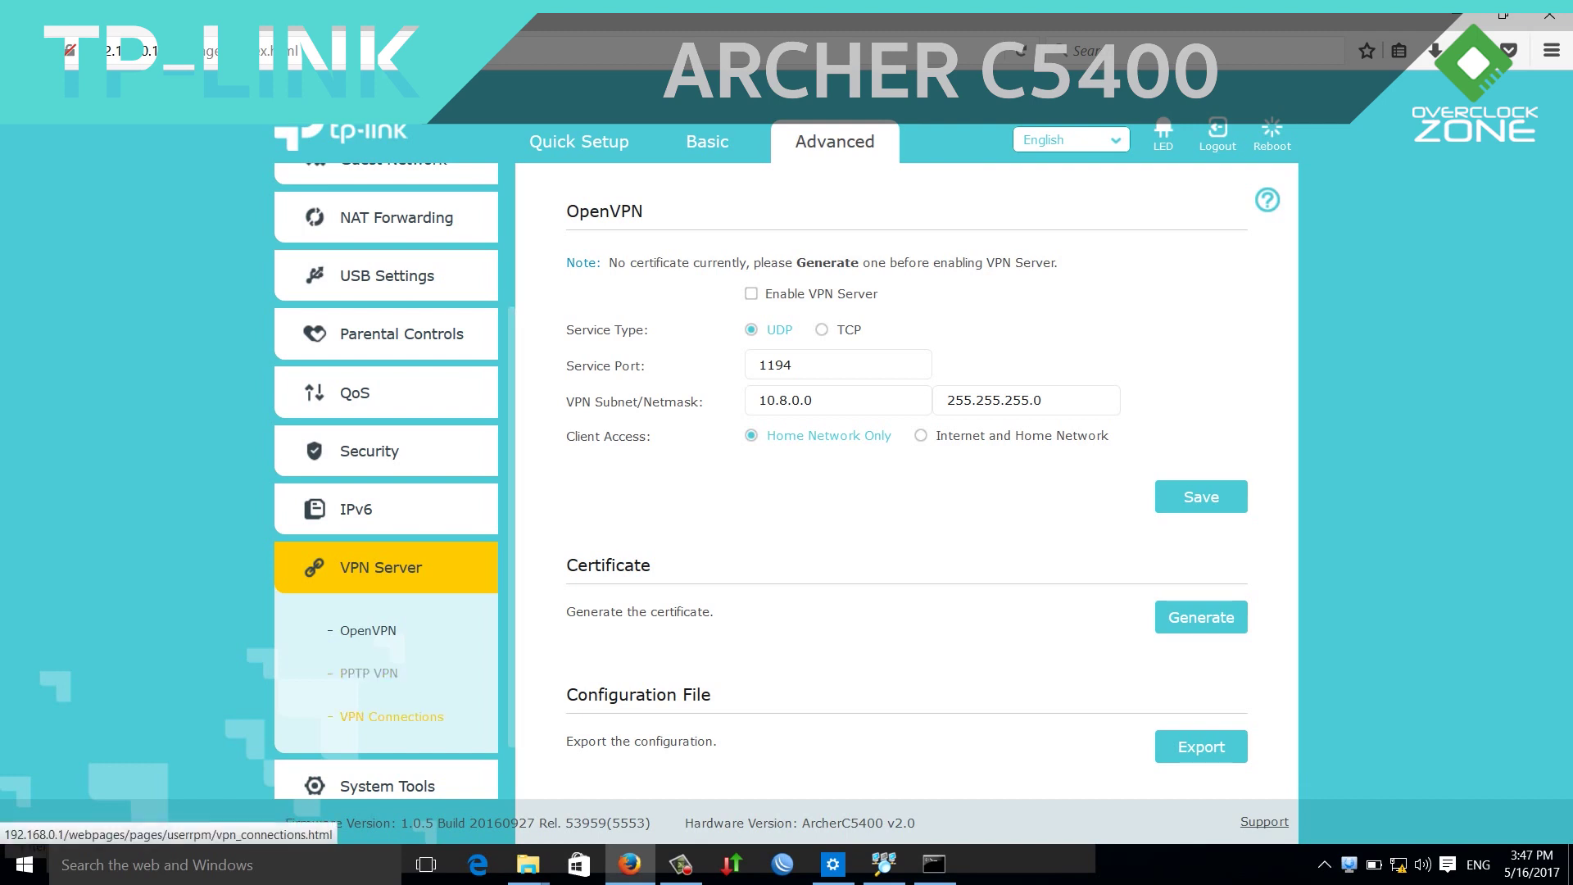
left_click(369, 673)
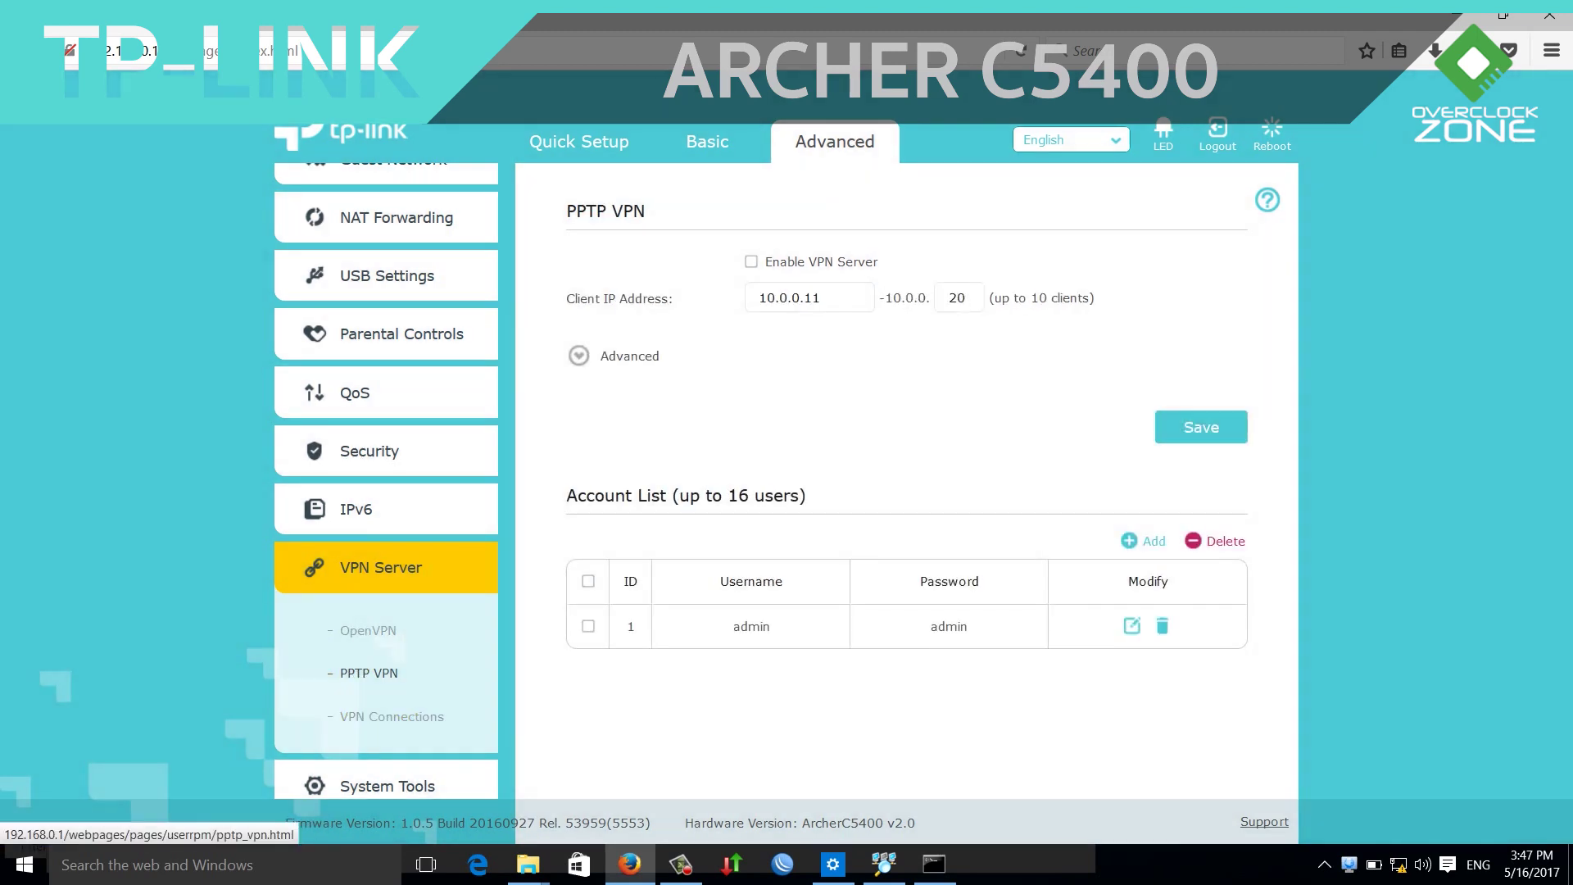
left_click(391, 716)
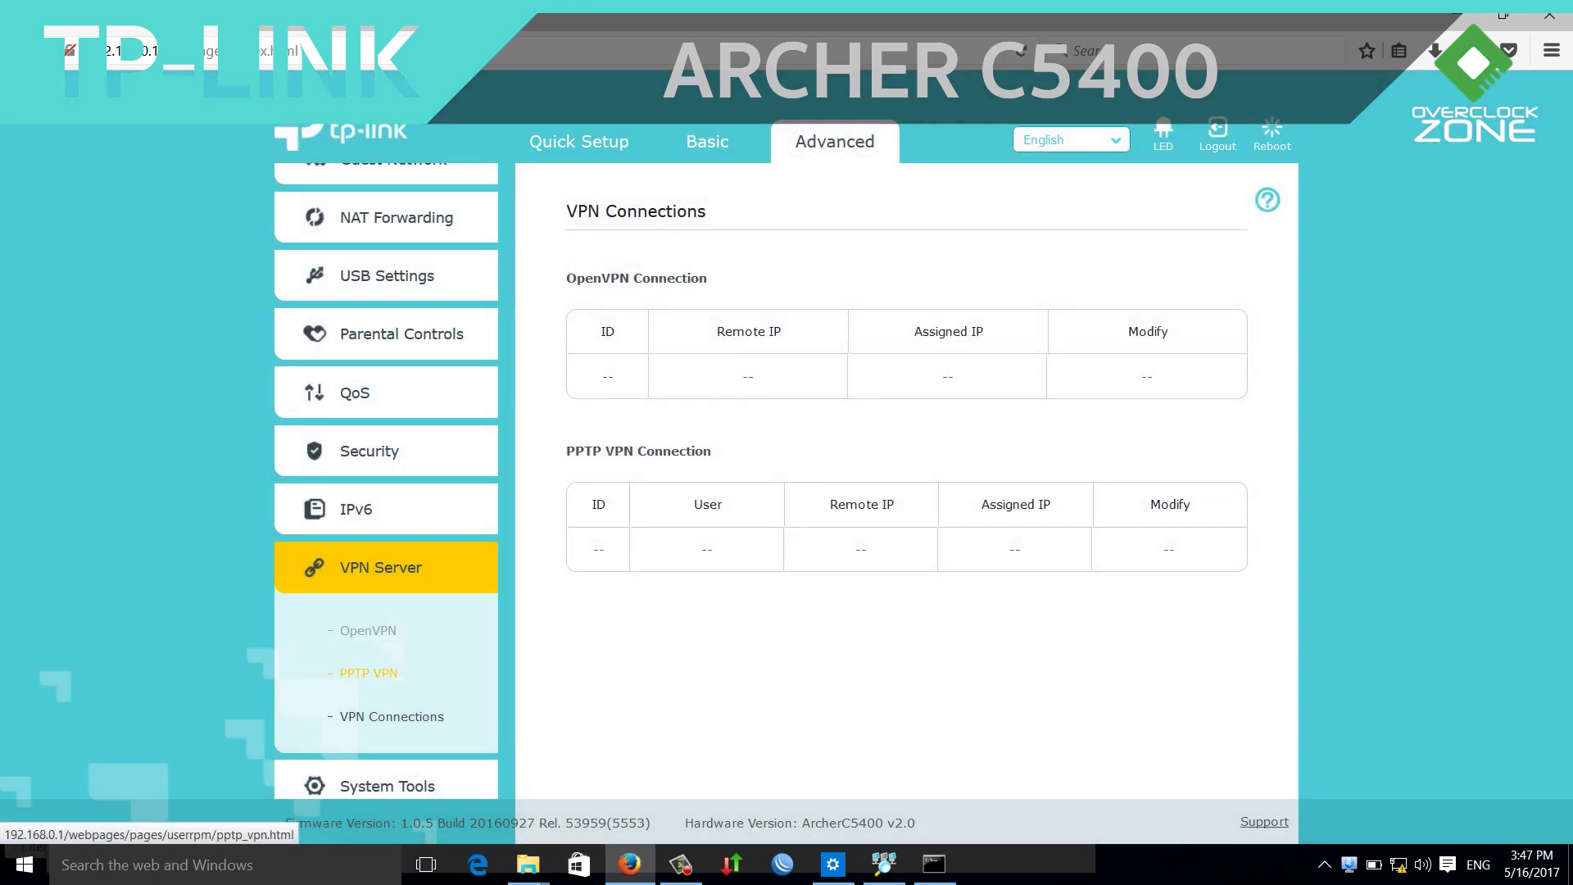
Look through the system tools for time settings, diagnostics and firmware upgrade
scroll(386, 475, "down", 2)
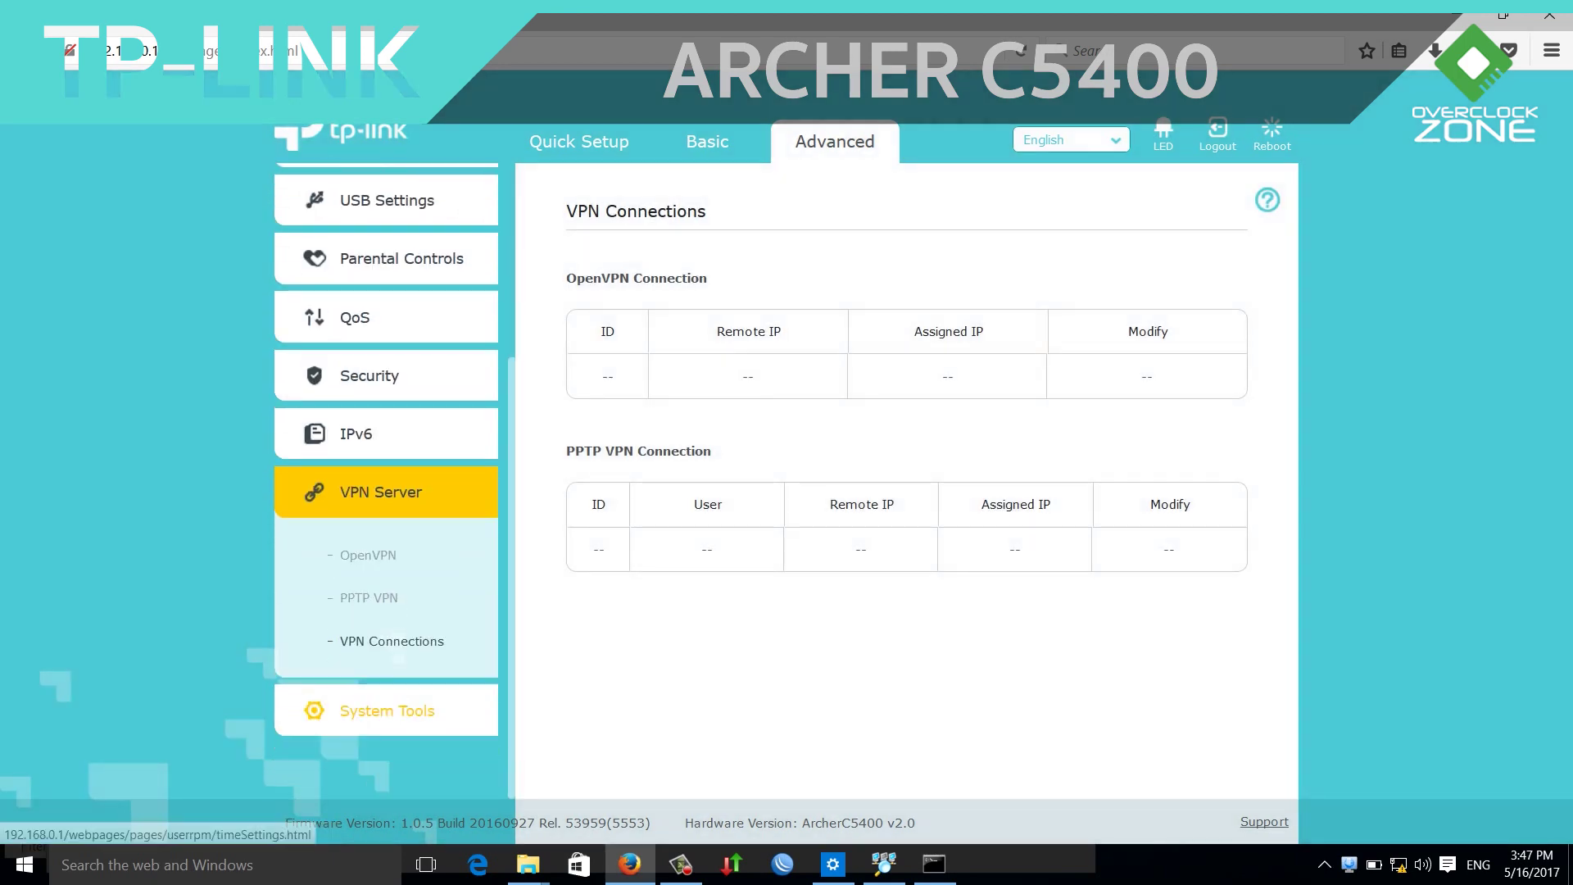
left_click(381, 772)
scroll(386, 491, "down", 3)
scroll(386, 492, "down", 1)
left_click(374, 476)
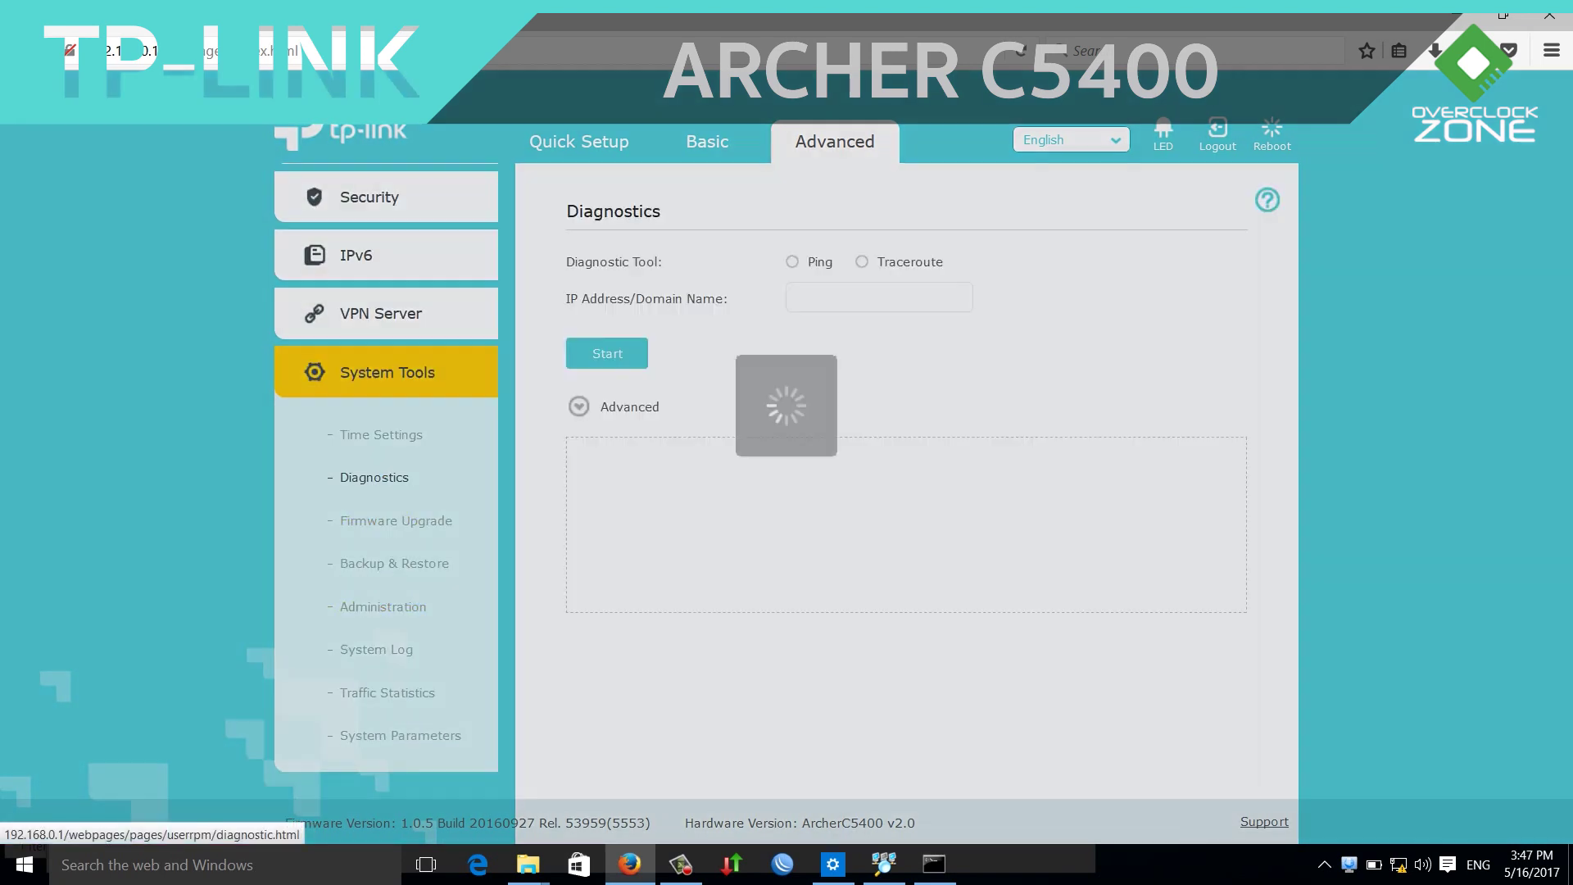
left_click(395, 520)
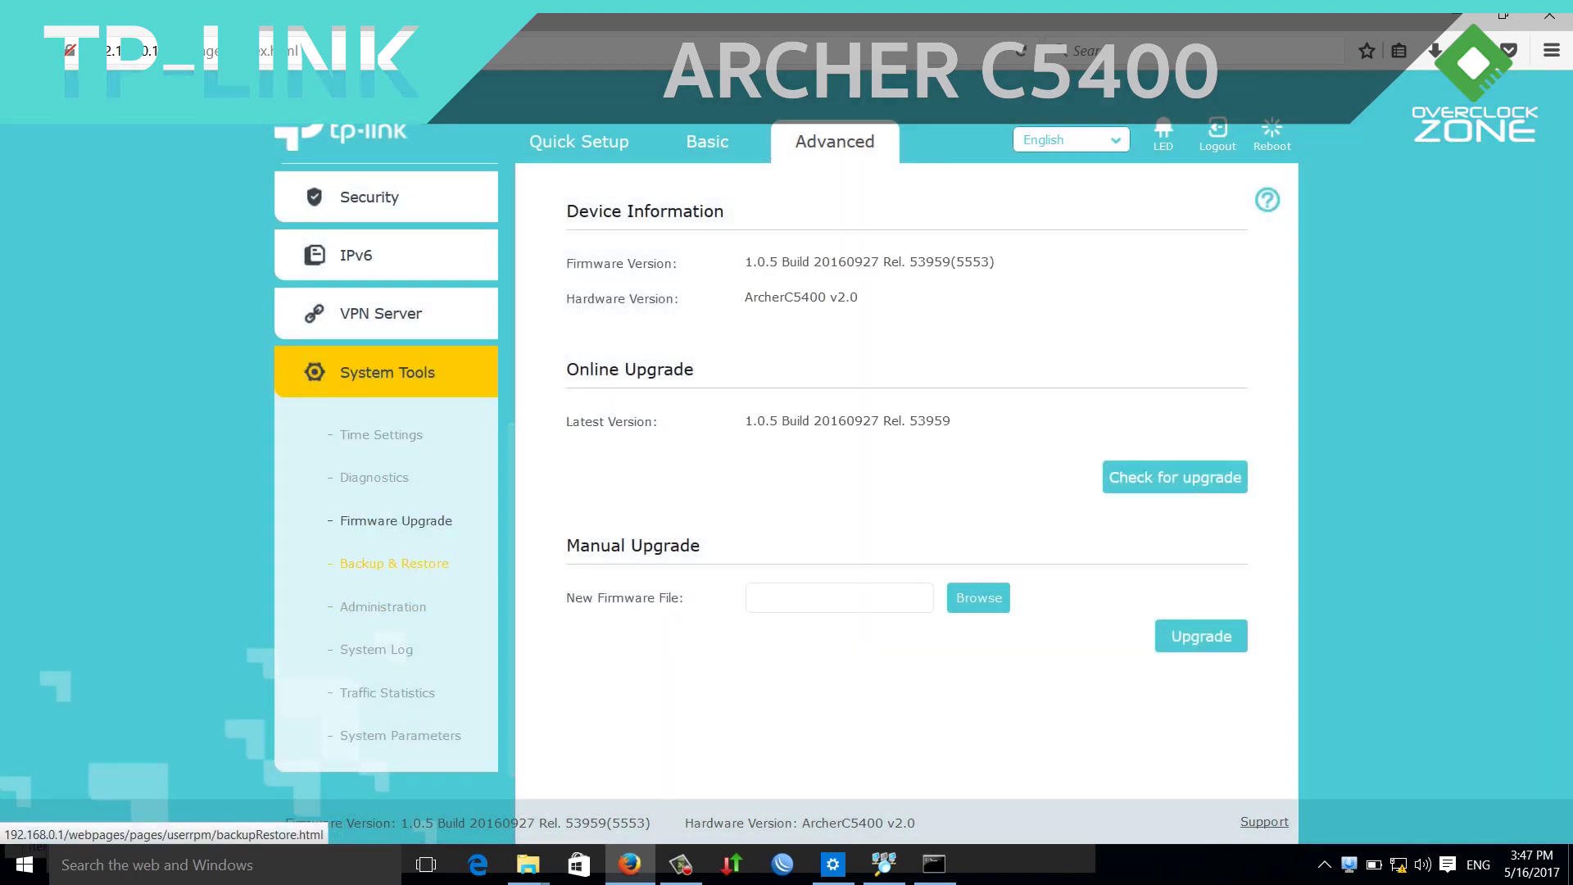
Look through the system tools for backup and restore, administration, system log and traffic statistics
left_click(394, 563)
left_click(383, 606)
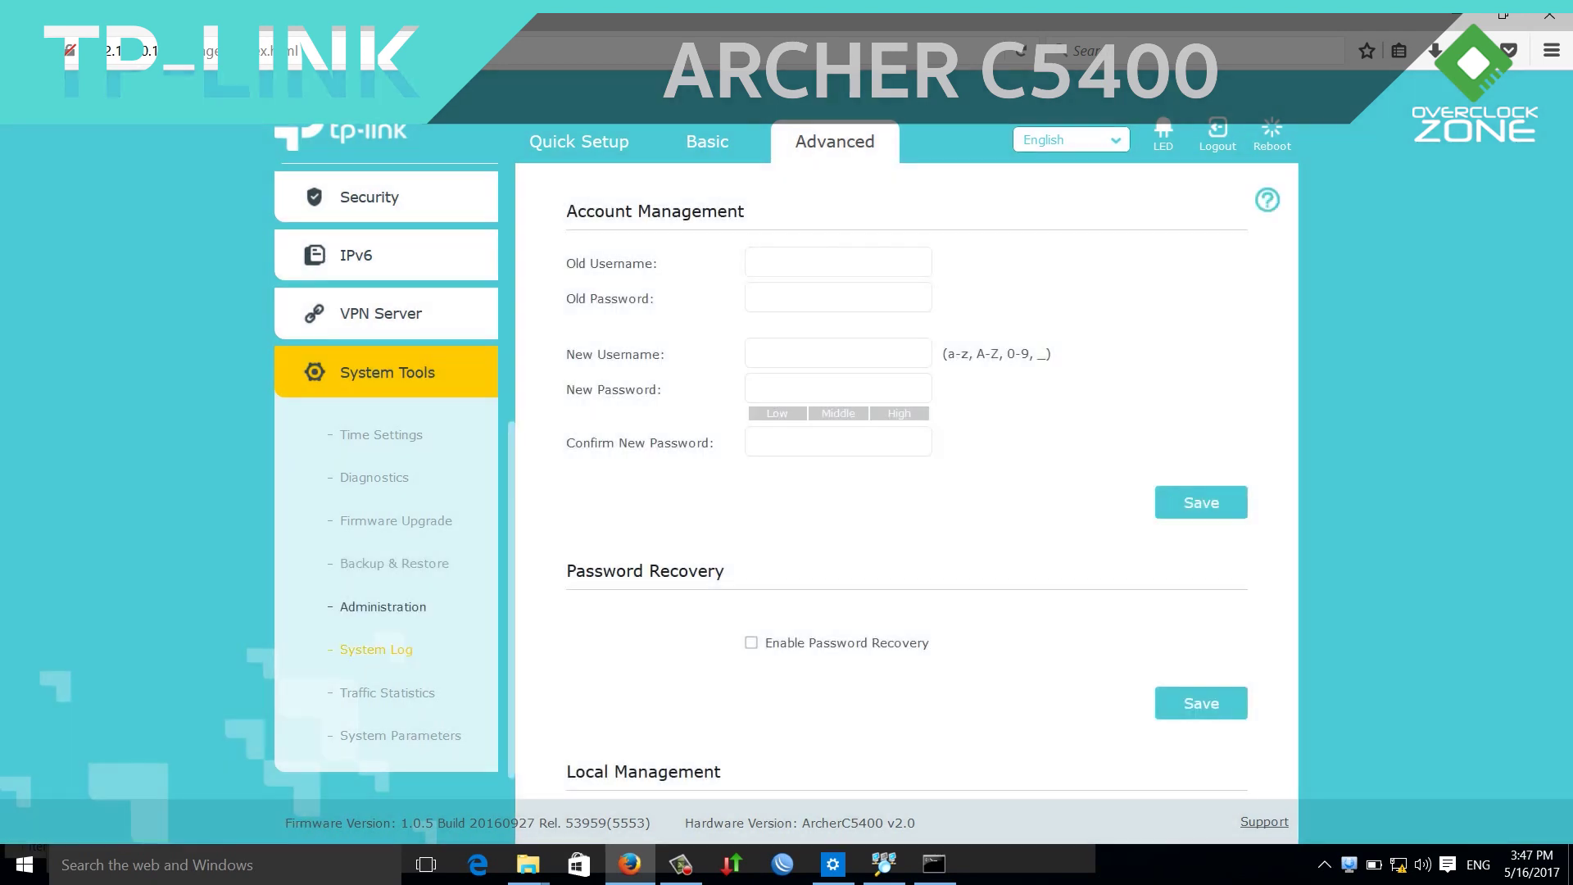
left_click(376, 649)
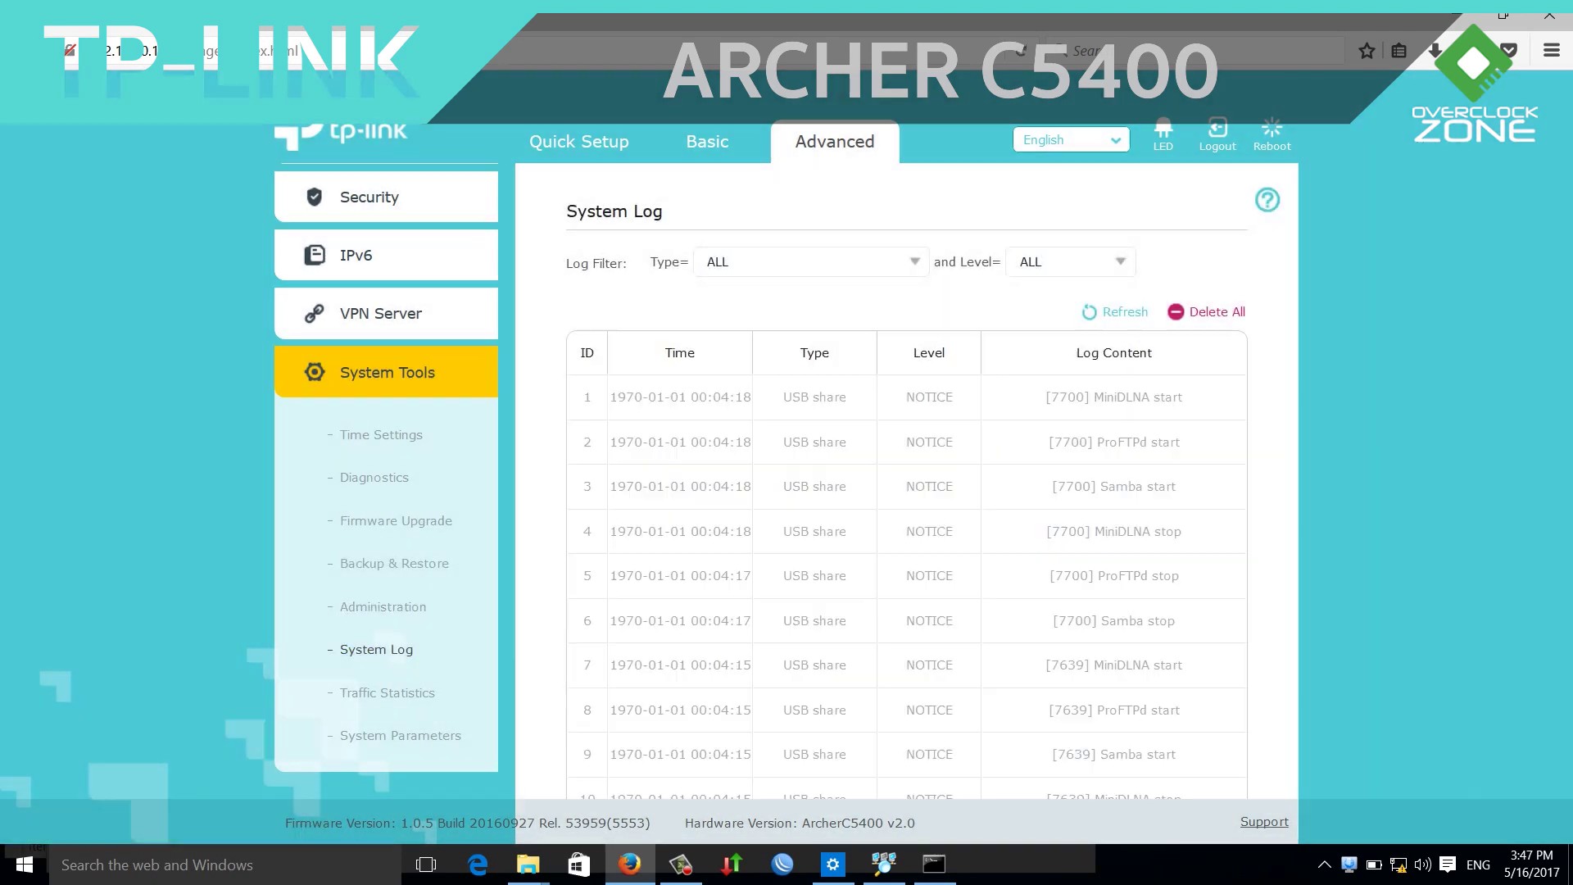
left_click(385, 693)
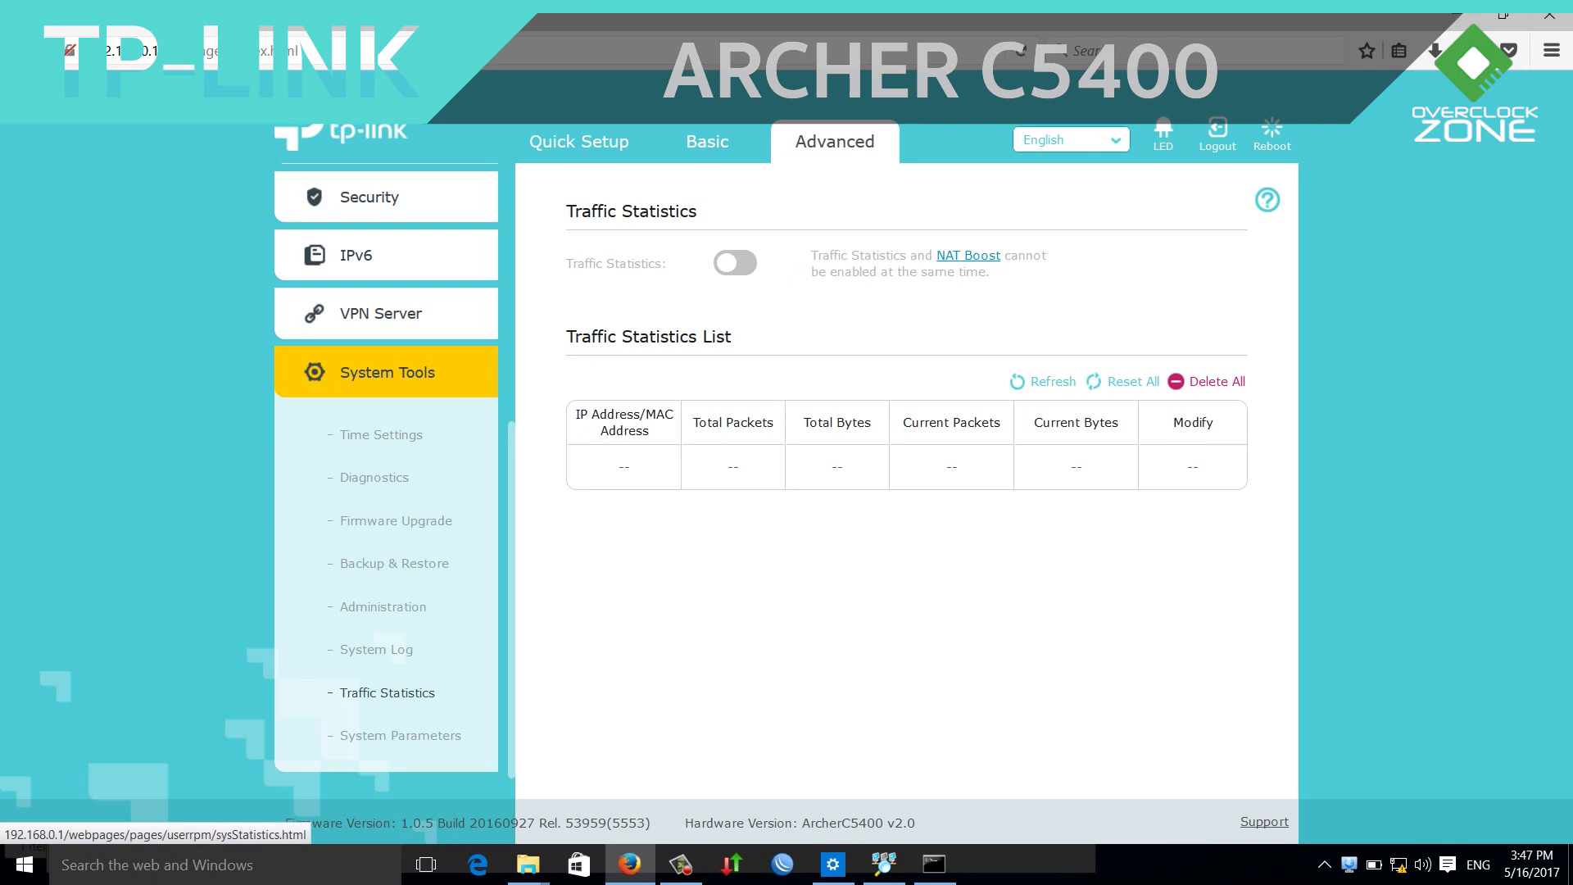
Examine the system parameters for the wireless bands, WPS, NAT, DoS protection levels, duplex and LED control
left_click(399, 735)
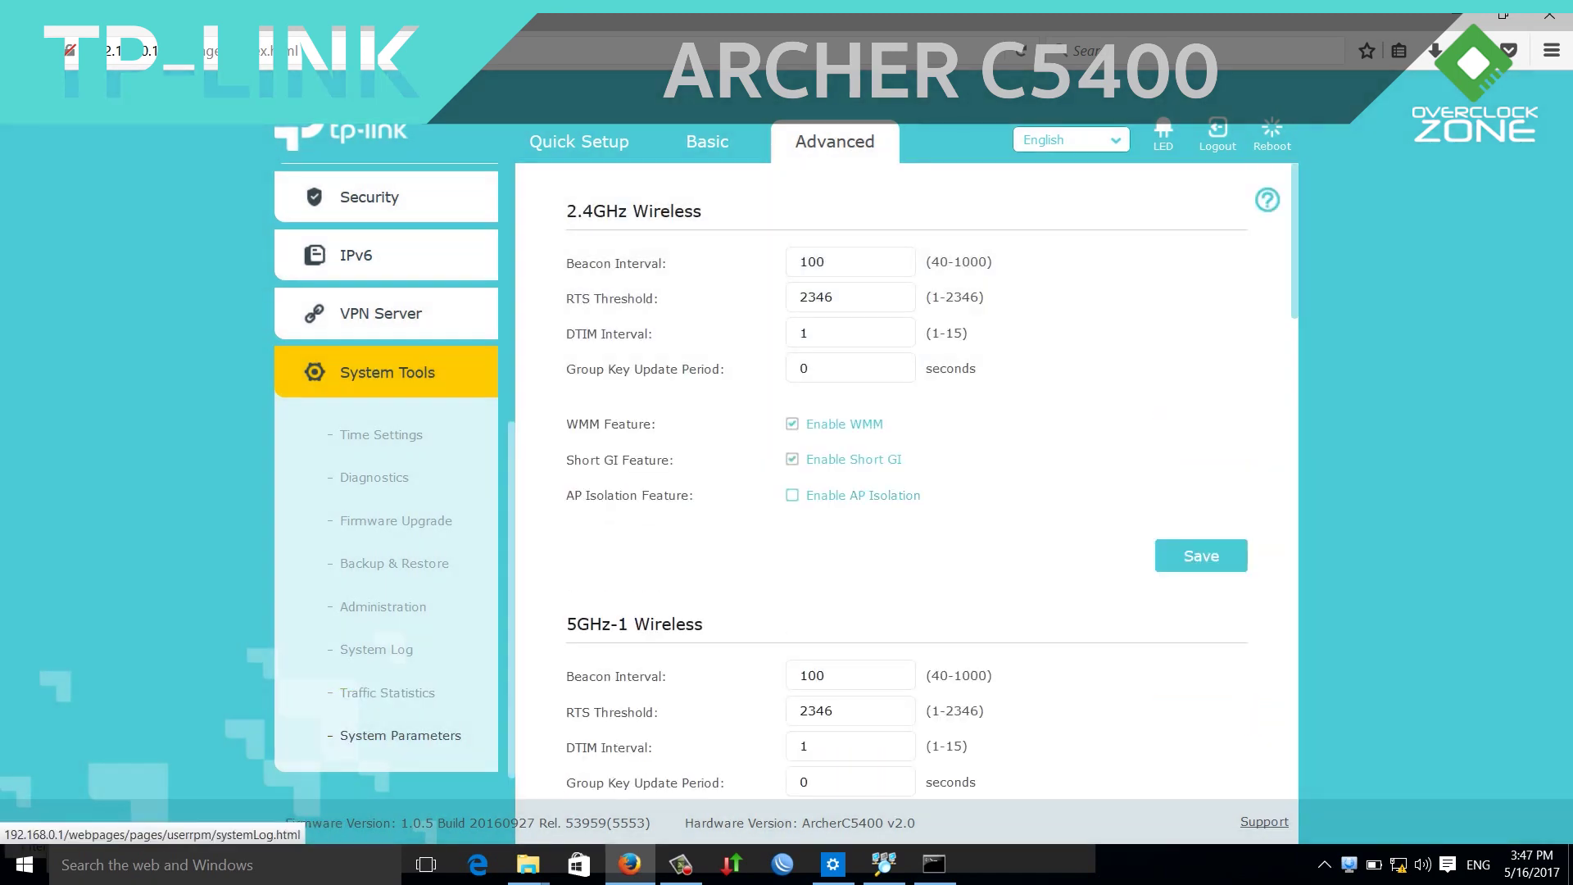
scroll(907, 479, "down", 12)
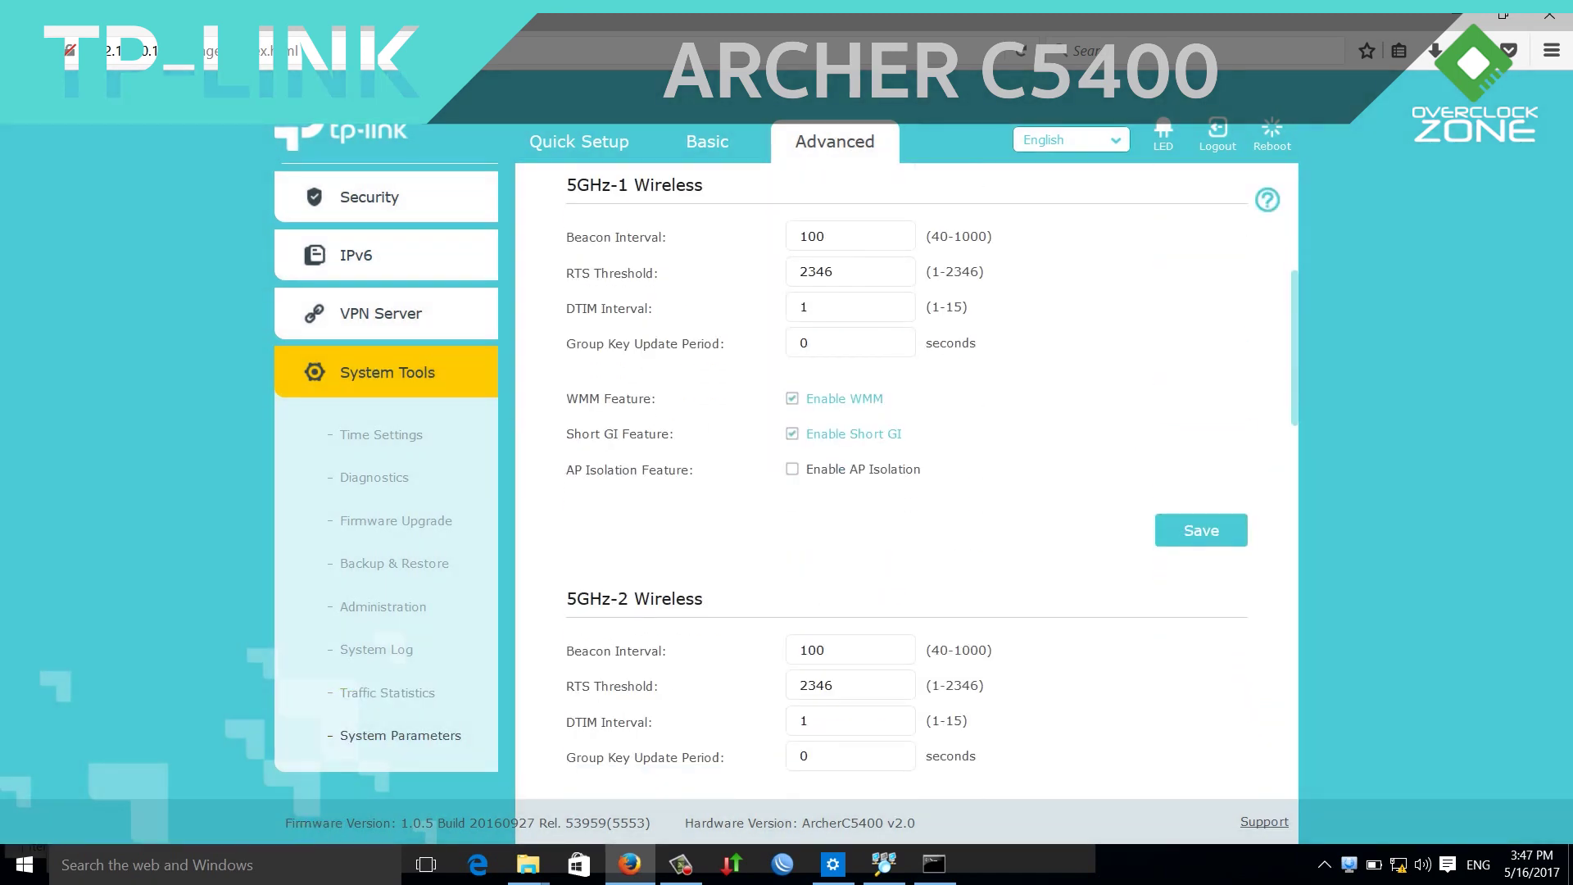
scroll(906, 483, "down", 9)
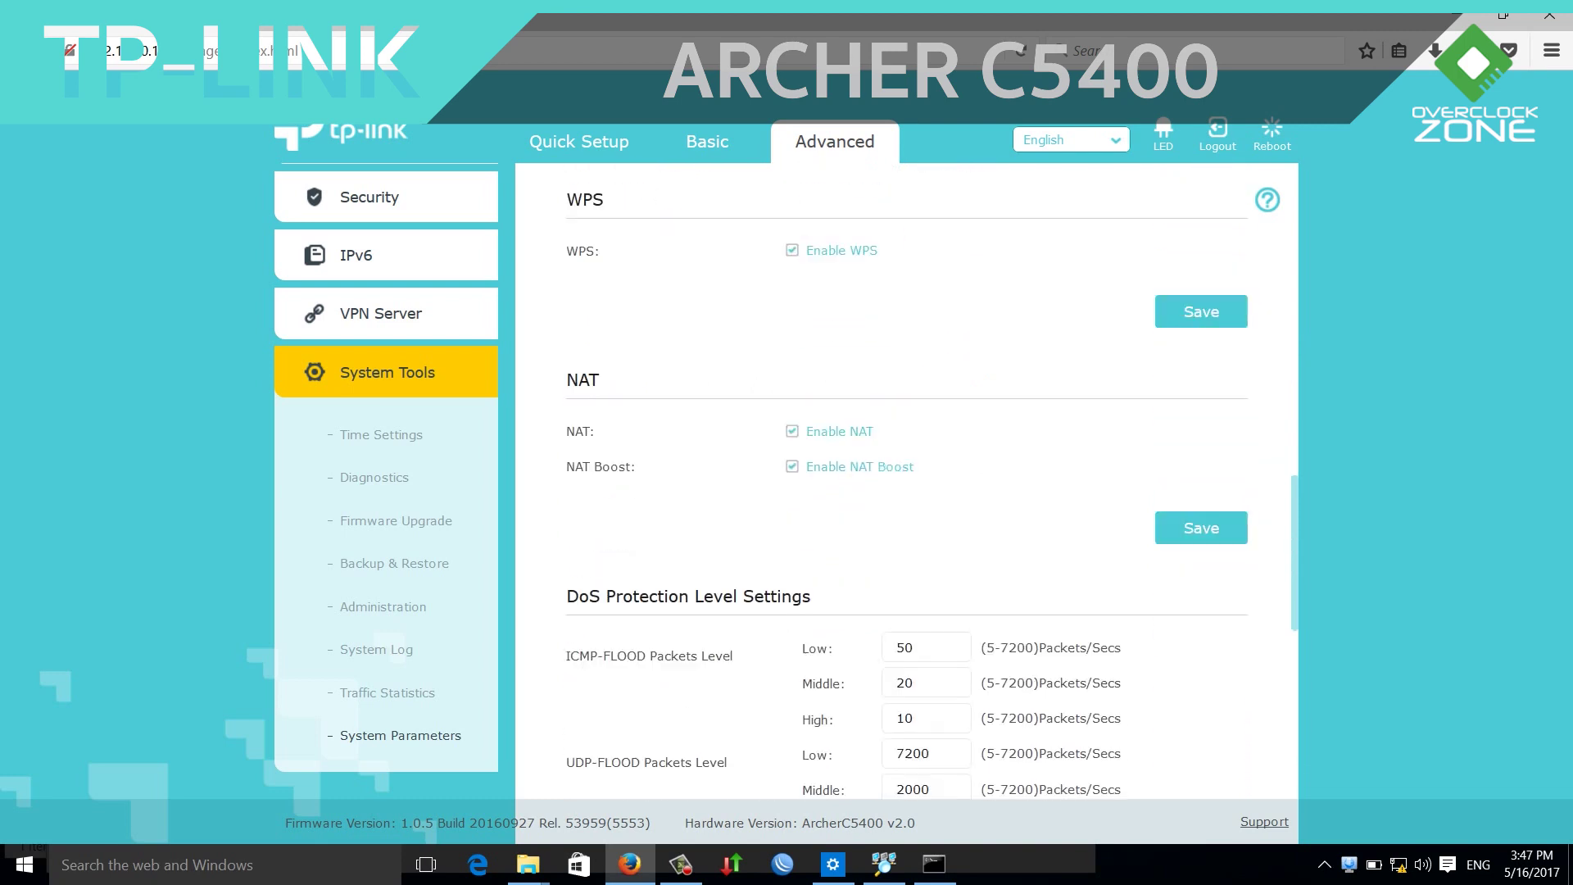
scroll(907, 482, "down", 2)
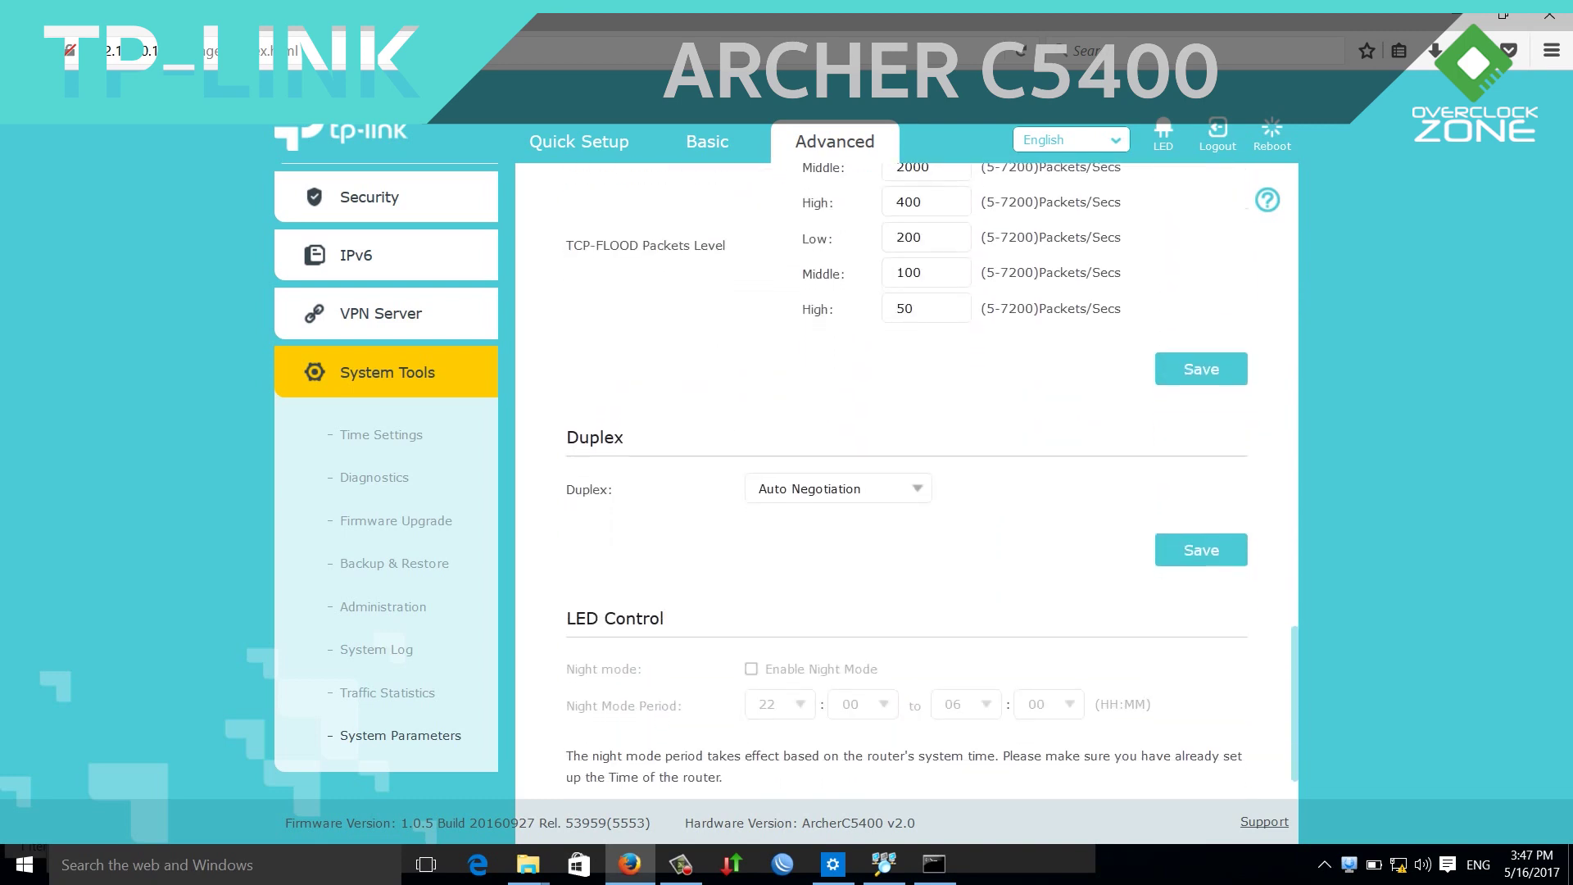
scroll(907, 482, "up", 15)
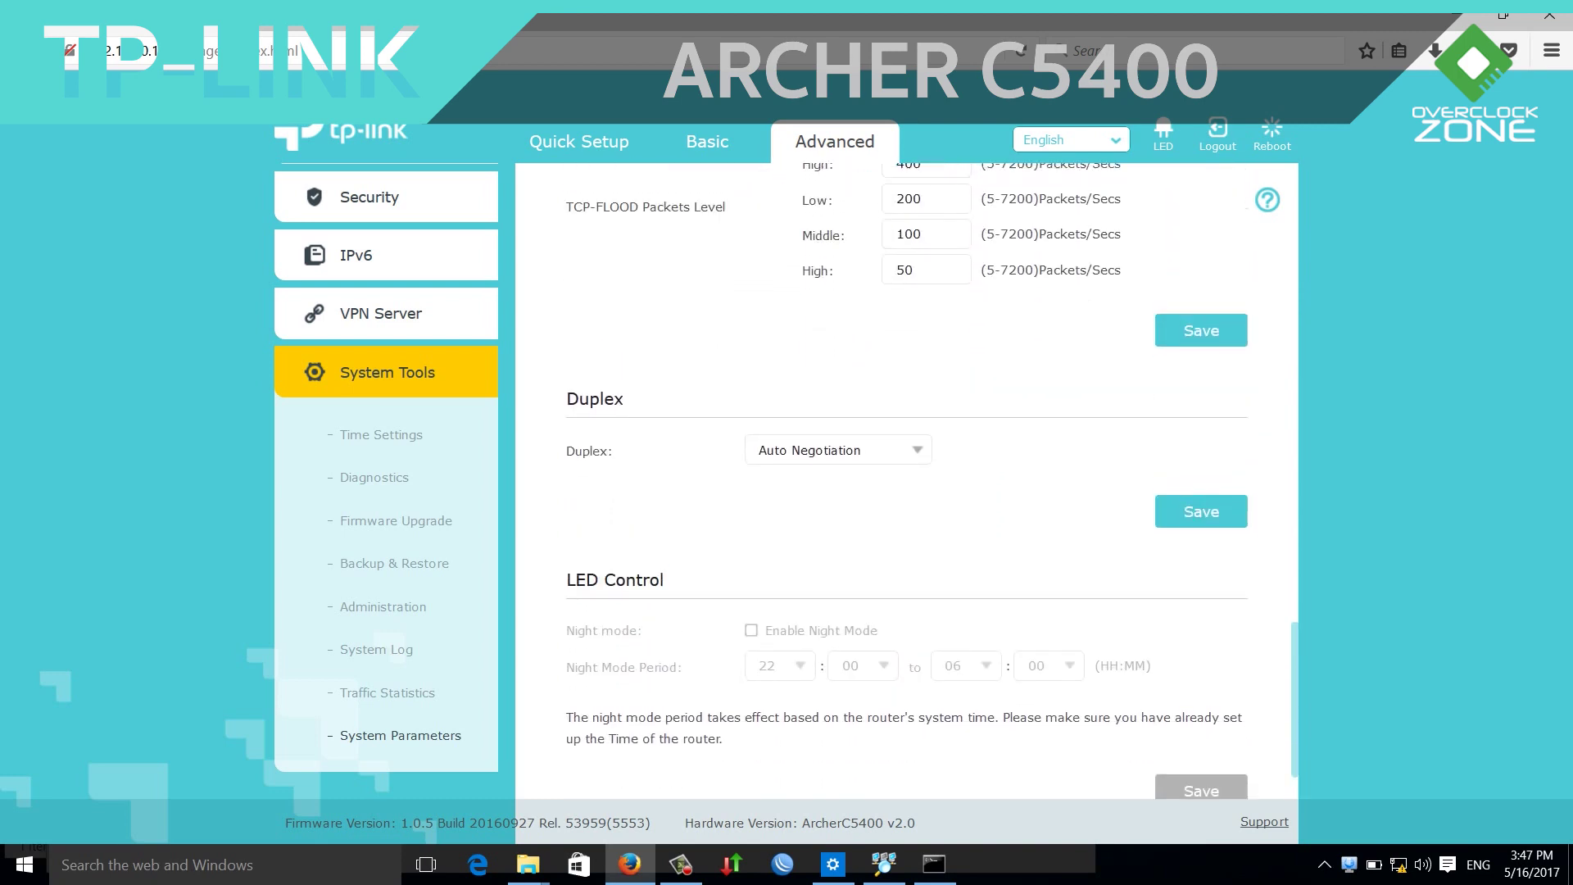
scroll(907, 482, "up", 4)
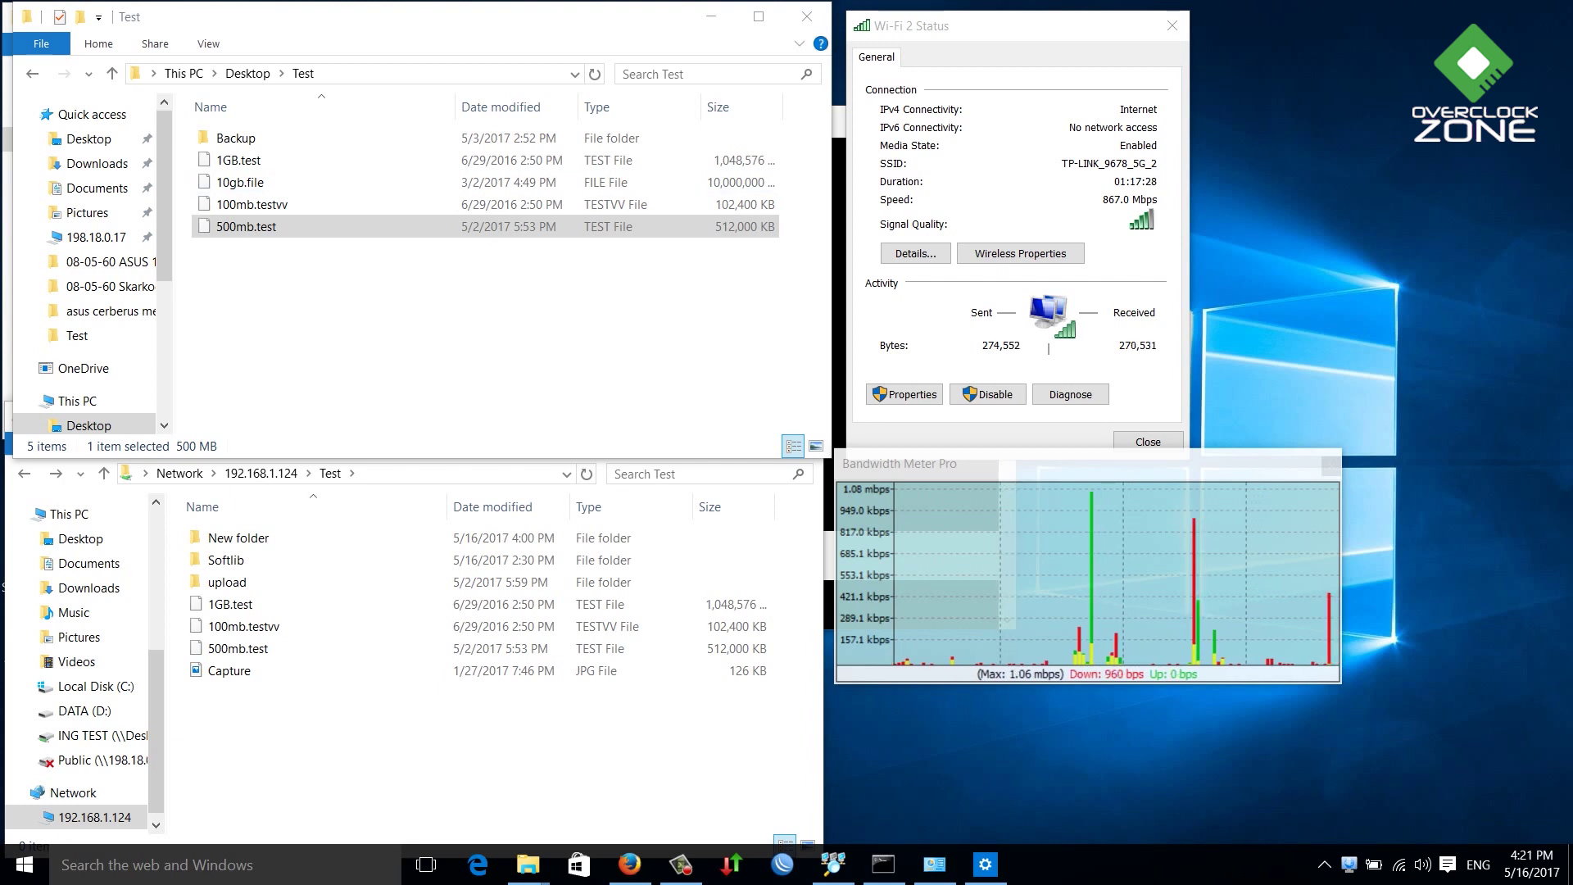
In File Explorer, copy 1GB.test from the Test share on 192.168.1.124 into the Desktop Test folder, replacing the existing file
left_click(231, 604)
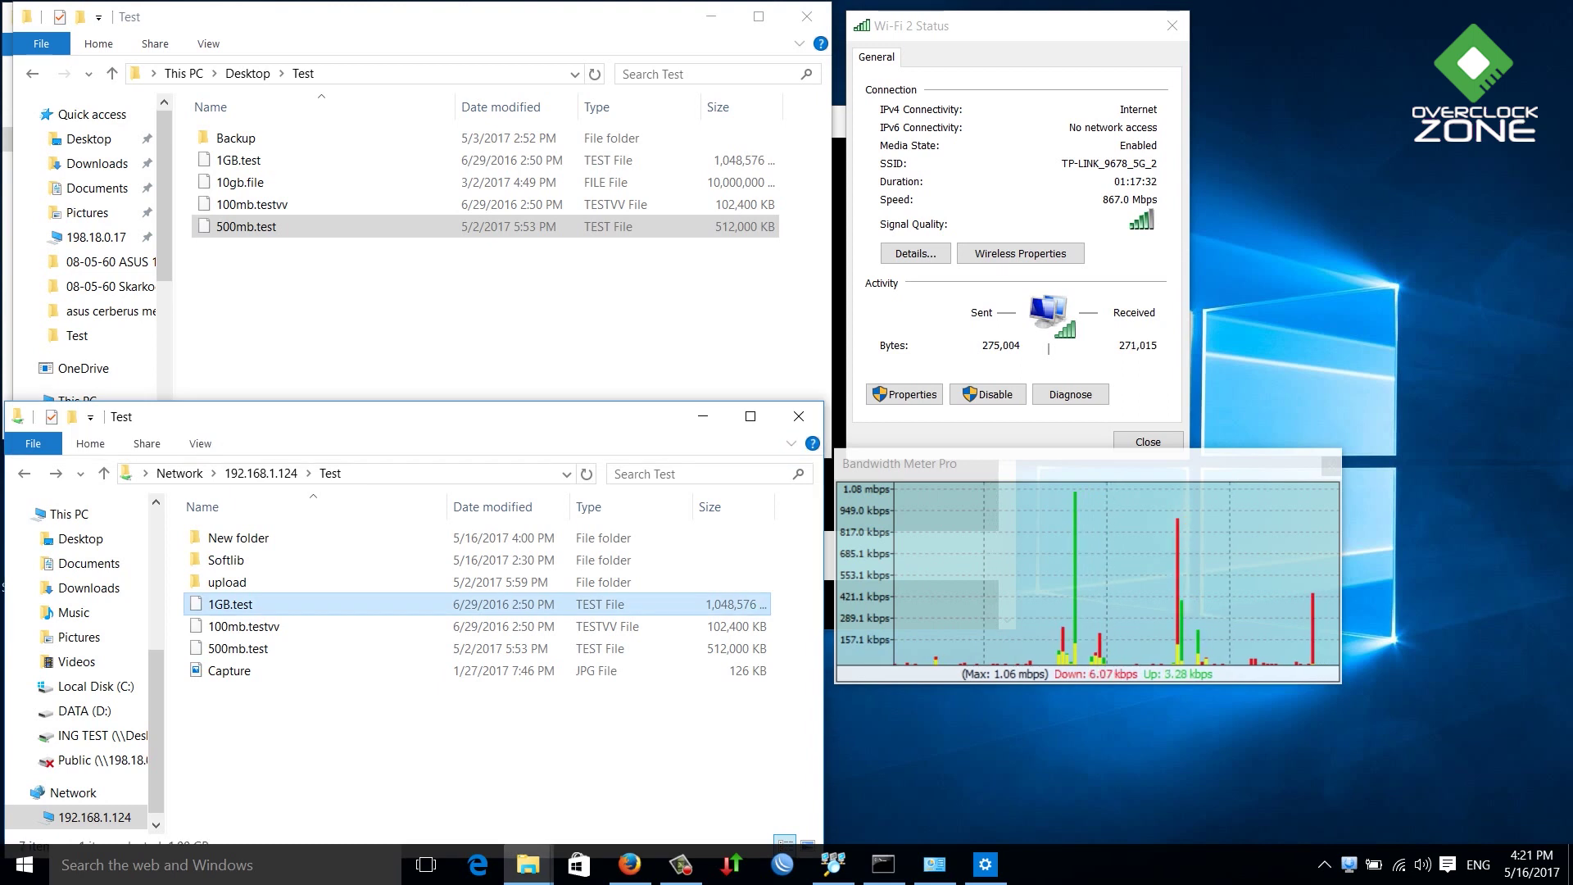
left_click(491, 328)
key("ctrl+v")
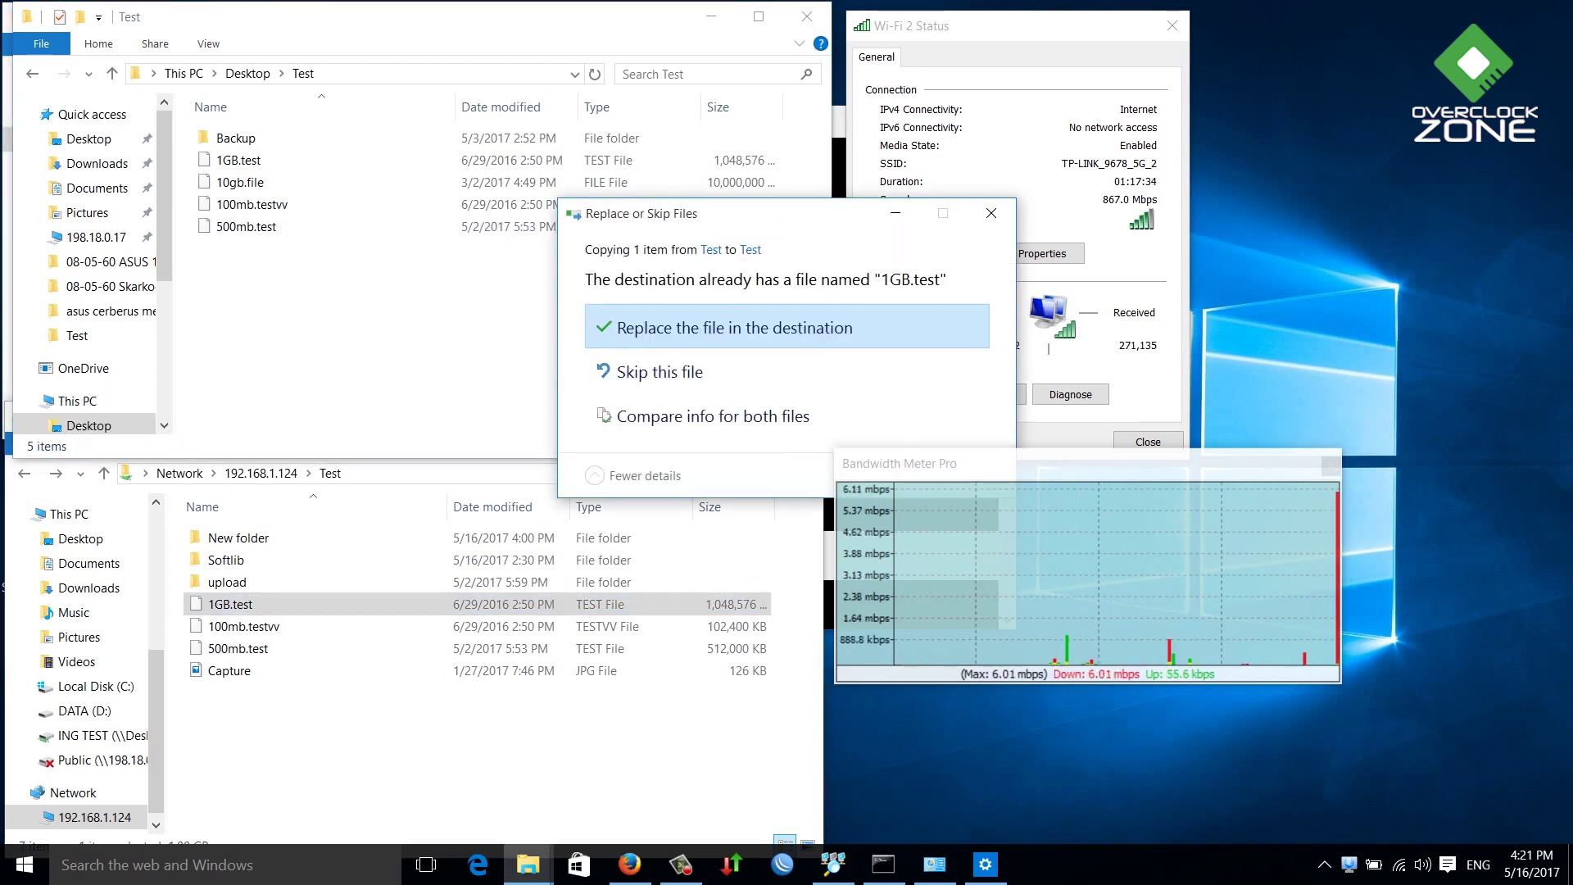
key("Return")
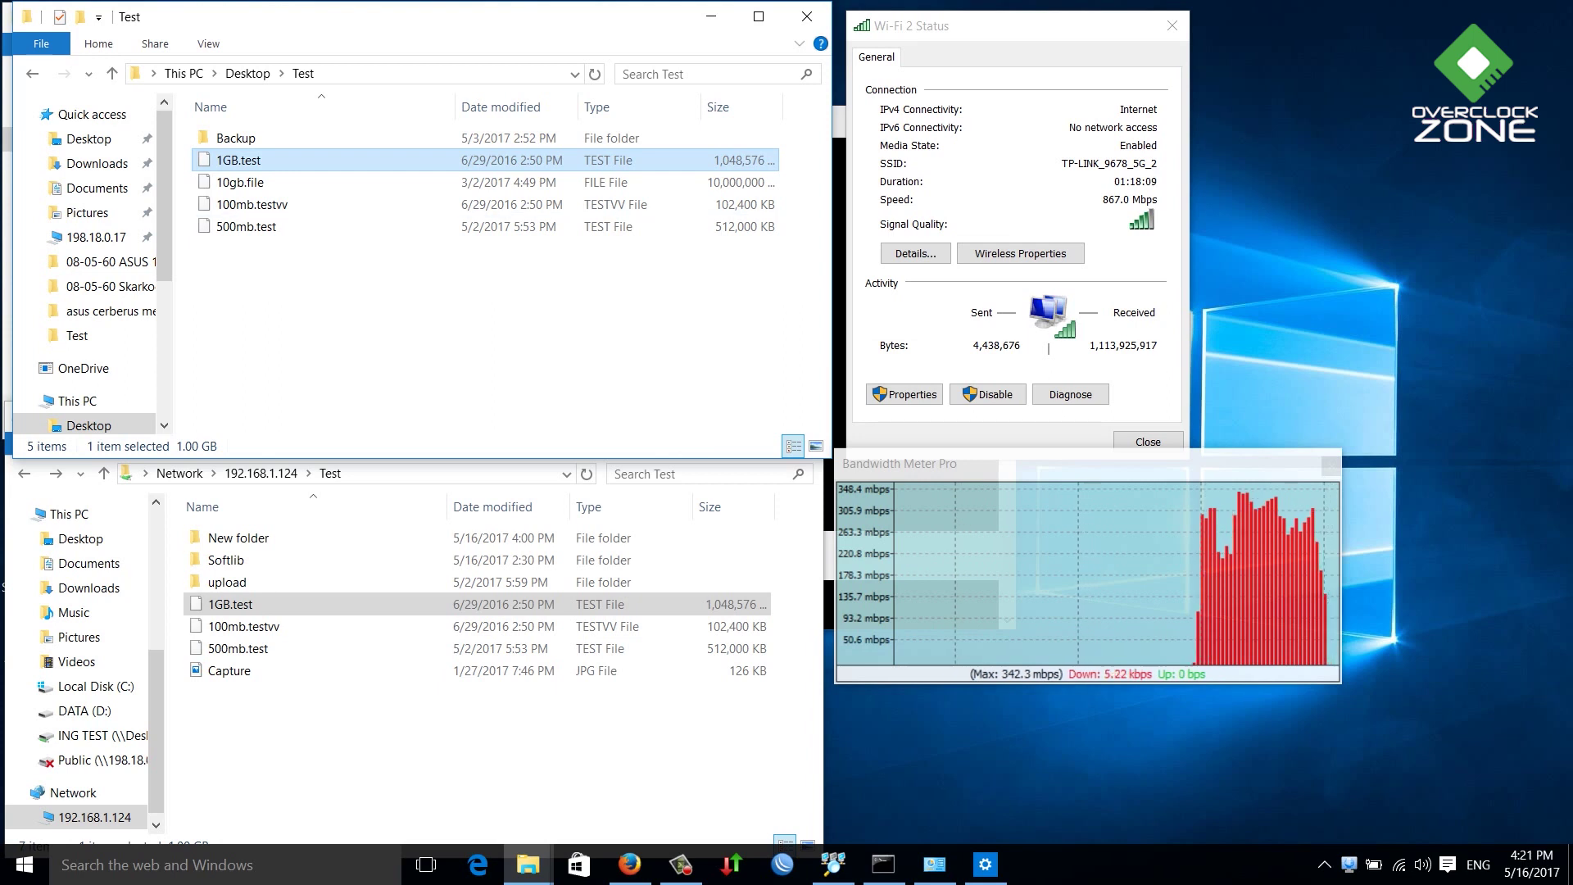
Paste 1GB.test into the upload folder of the Test share on 192.168.1.124
double_click(227, 582)
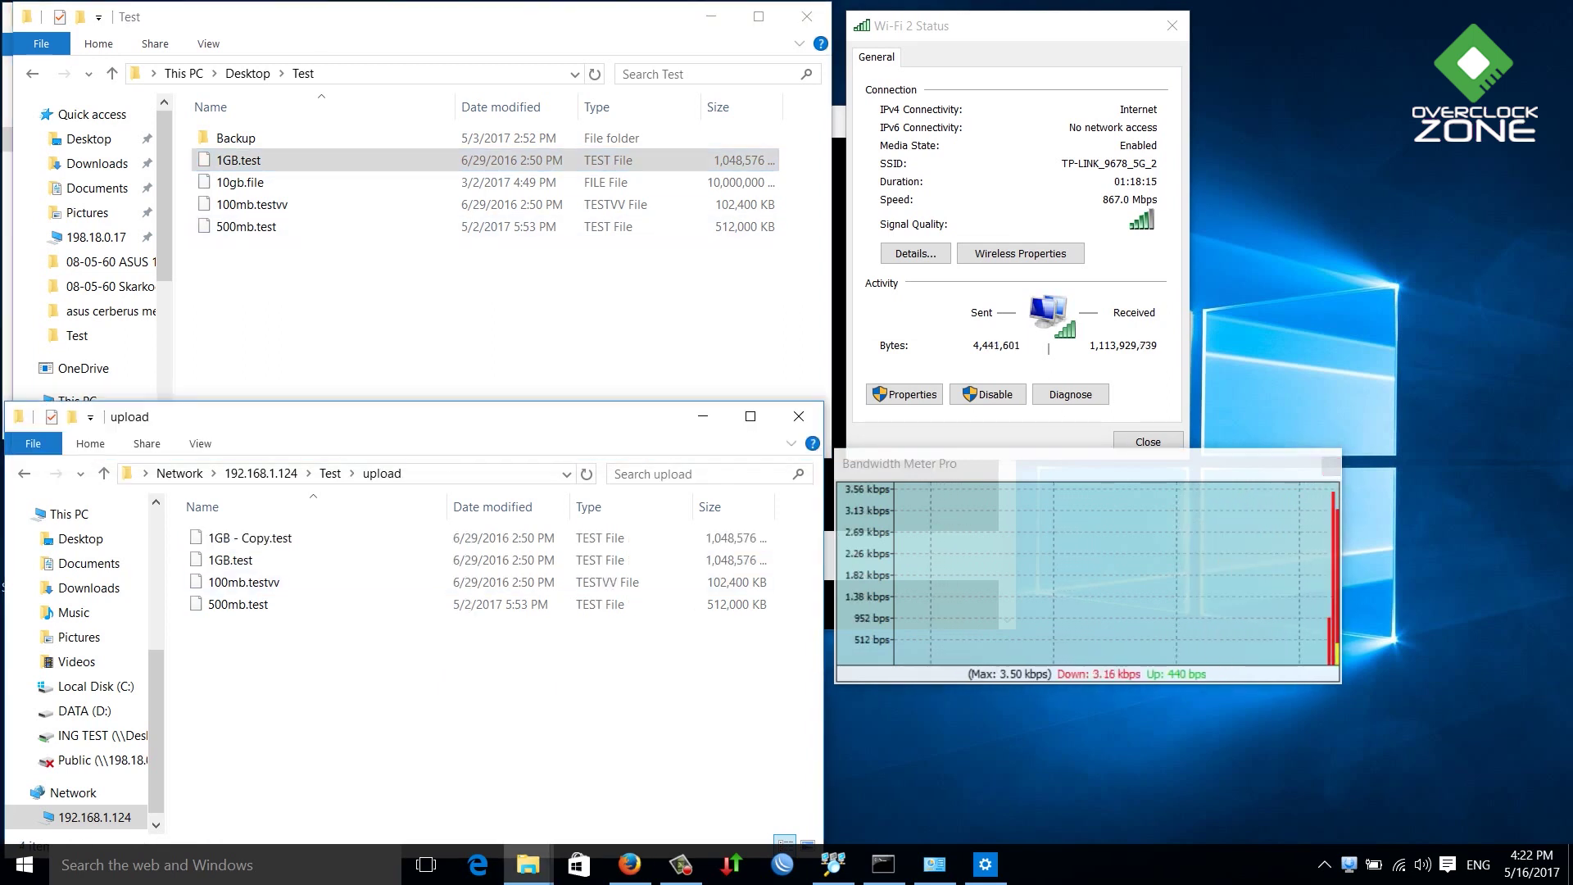
key("ctrl+v")
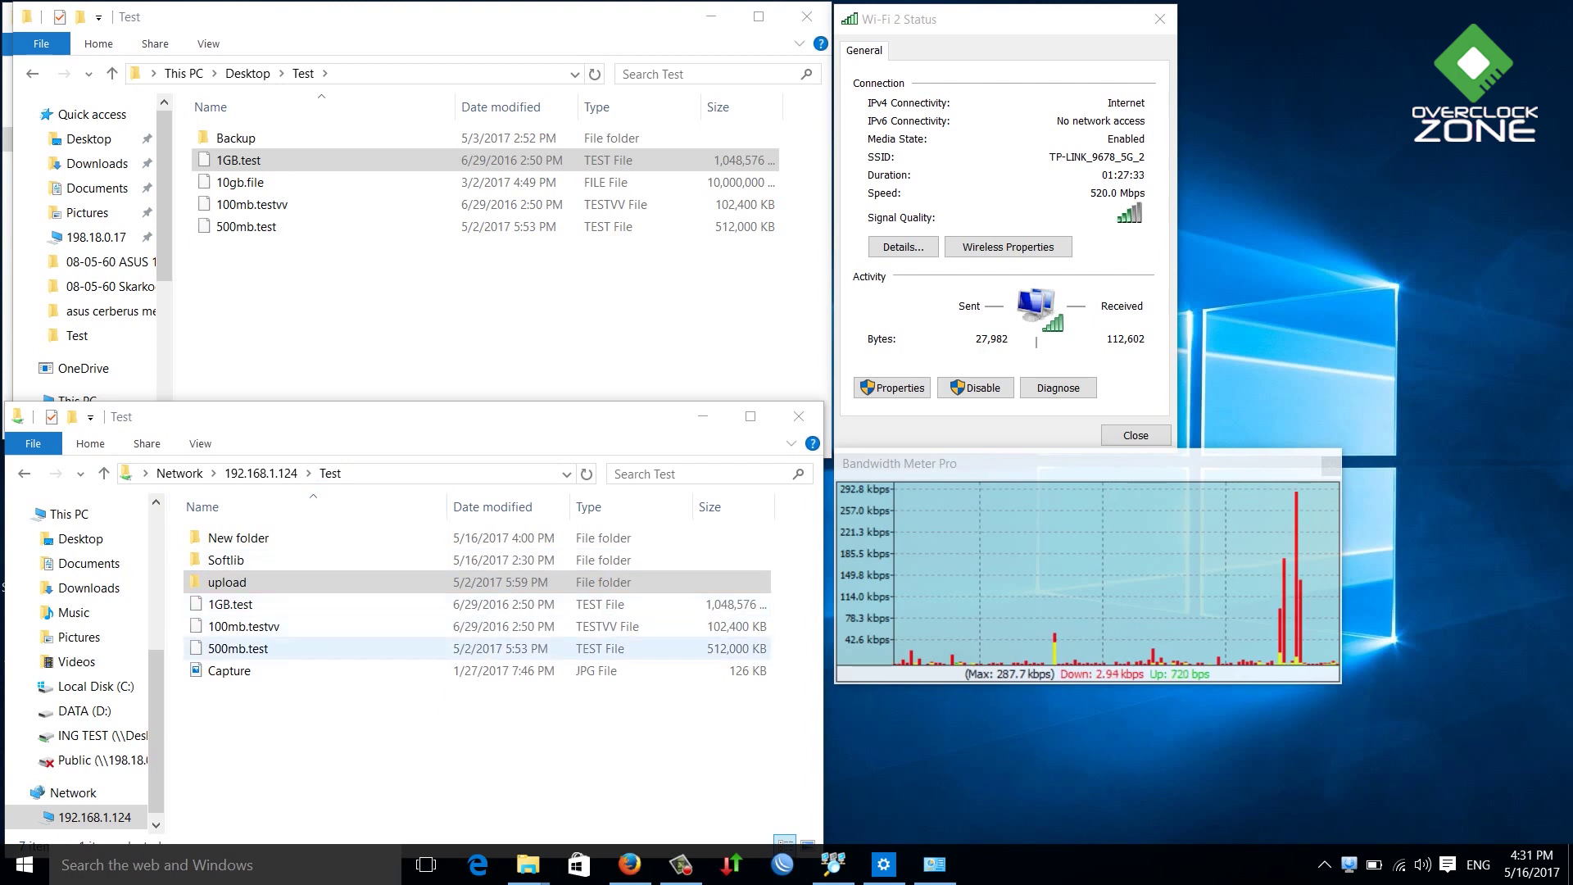
Run another download test by copying 1GB.test from the network Test share over the copy in the Desktop Test folder
left_click(231, 603)
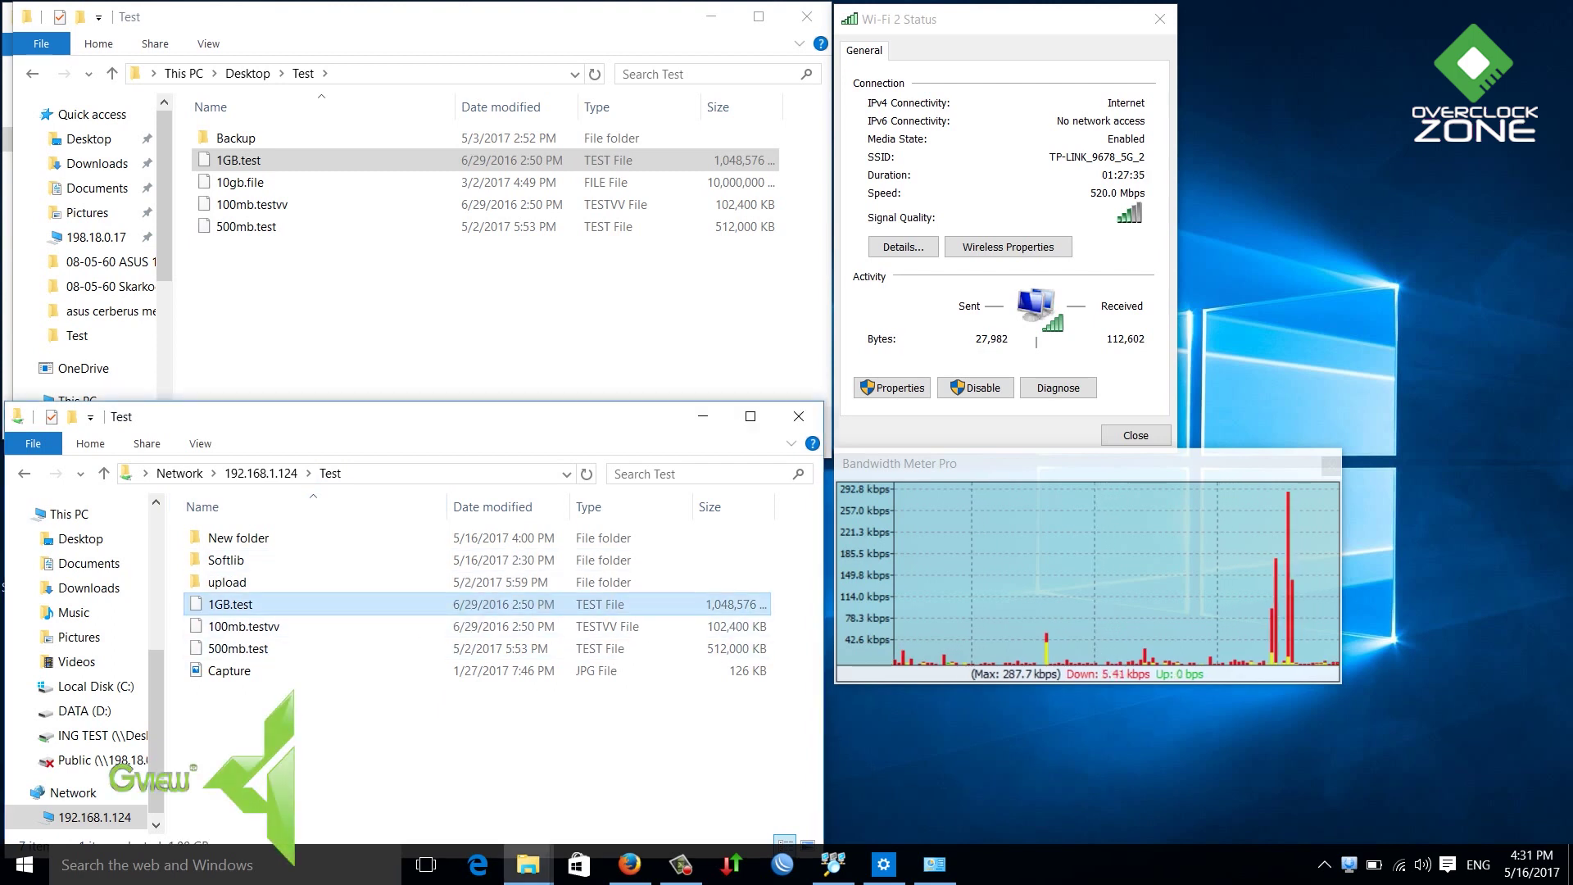
key("ctrl+c")
key("alt+Tab")
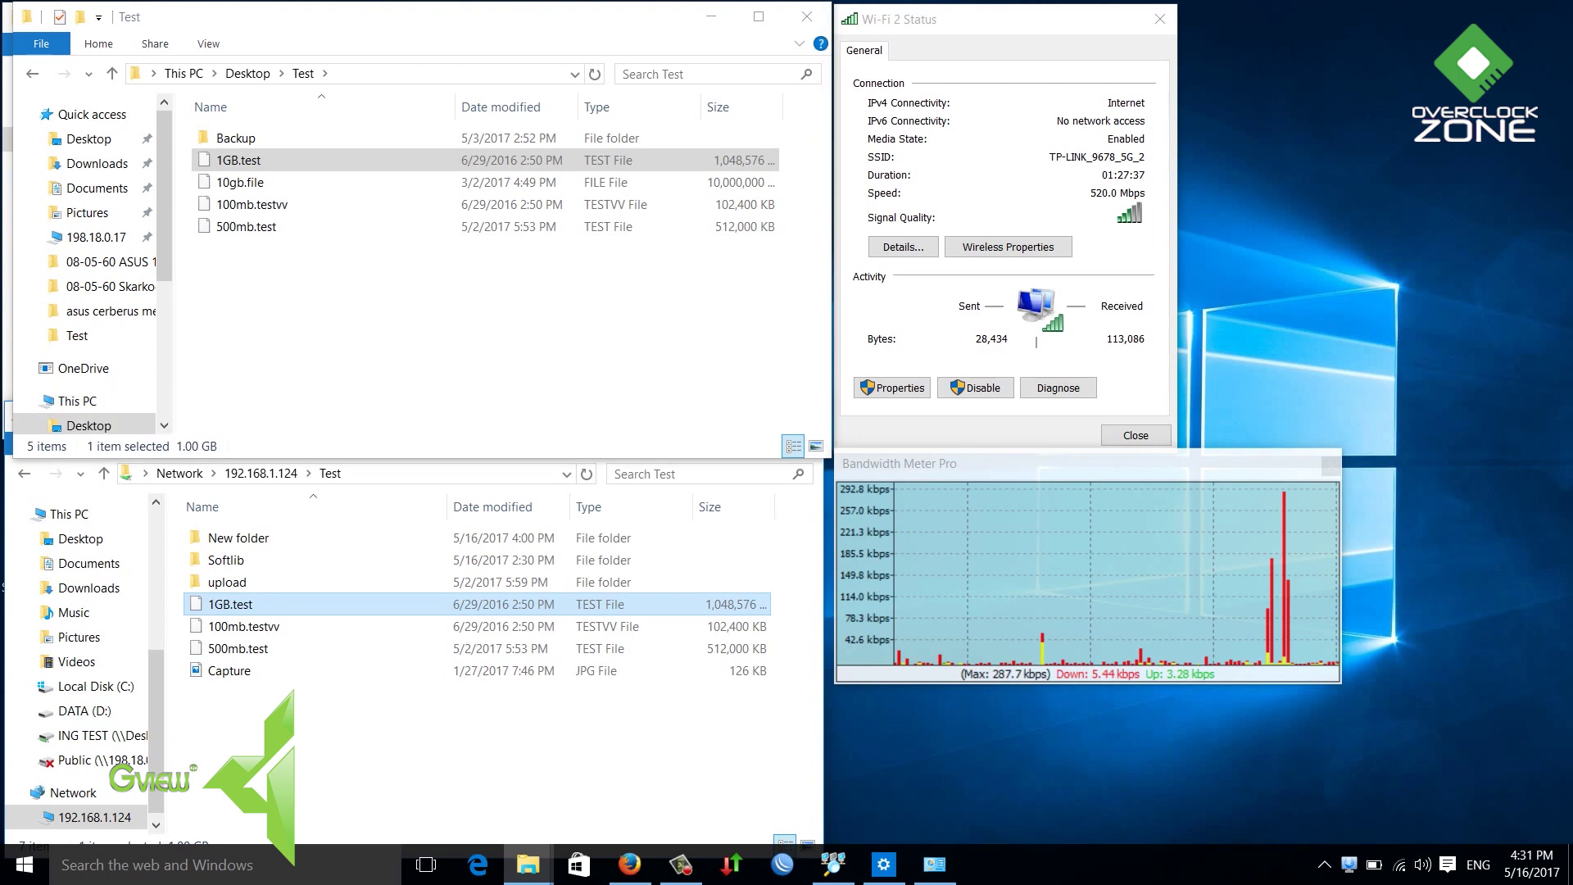
key("ctrl+v")
key("Return")
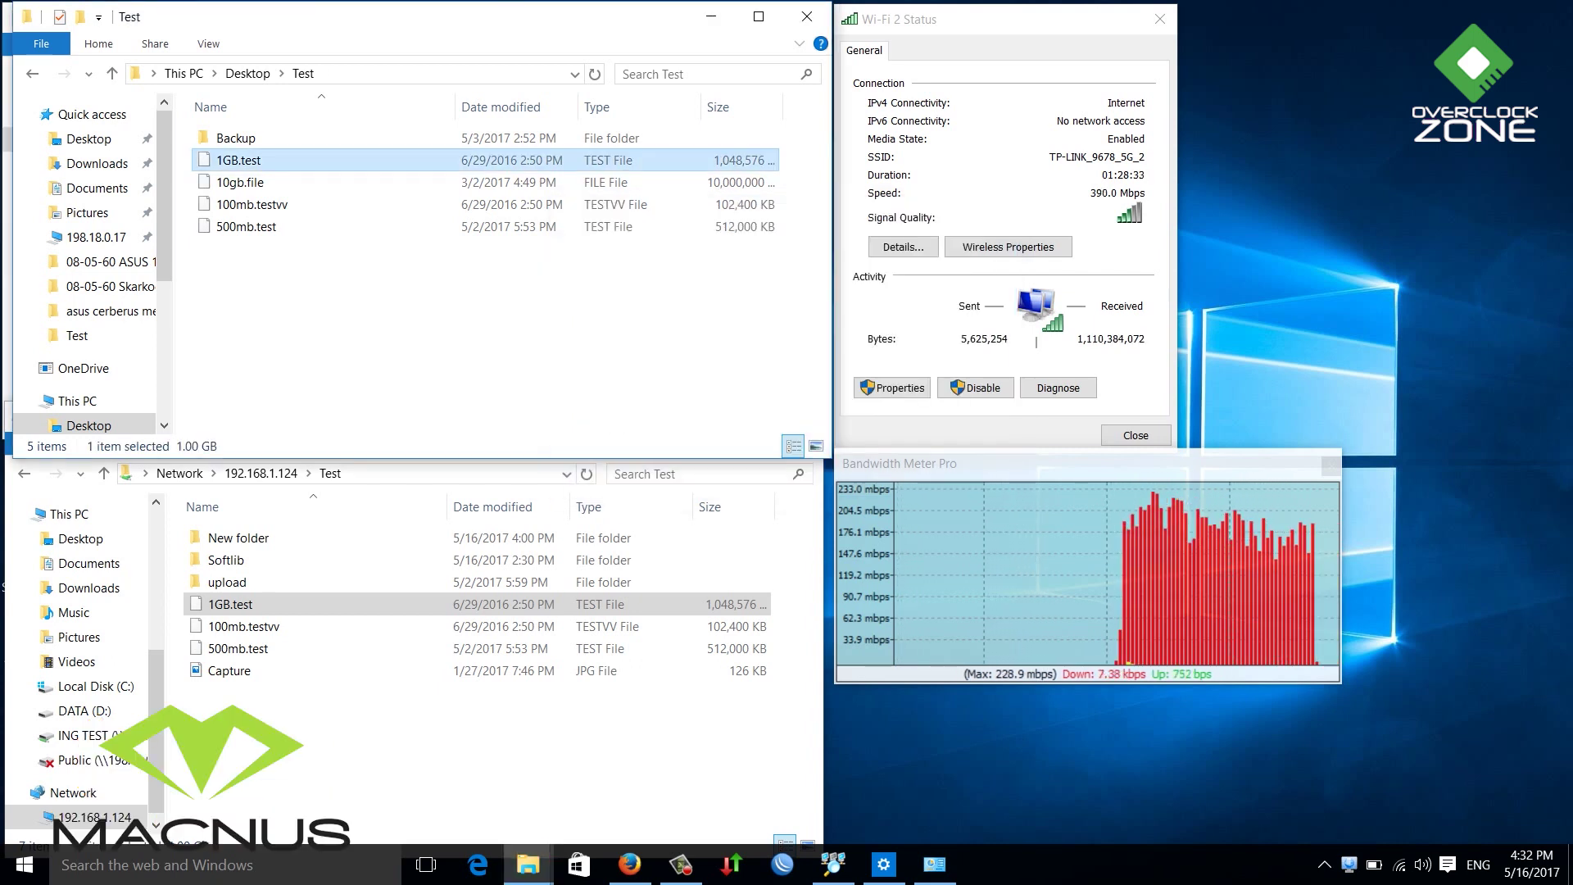
Run another upload test by copying 1GB.test from the Desktop Test folder into the network share's upload folder
double_click(227, 582)
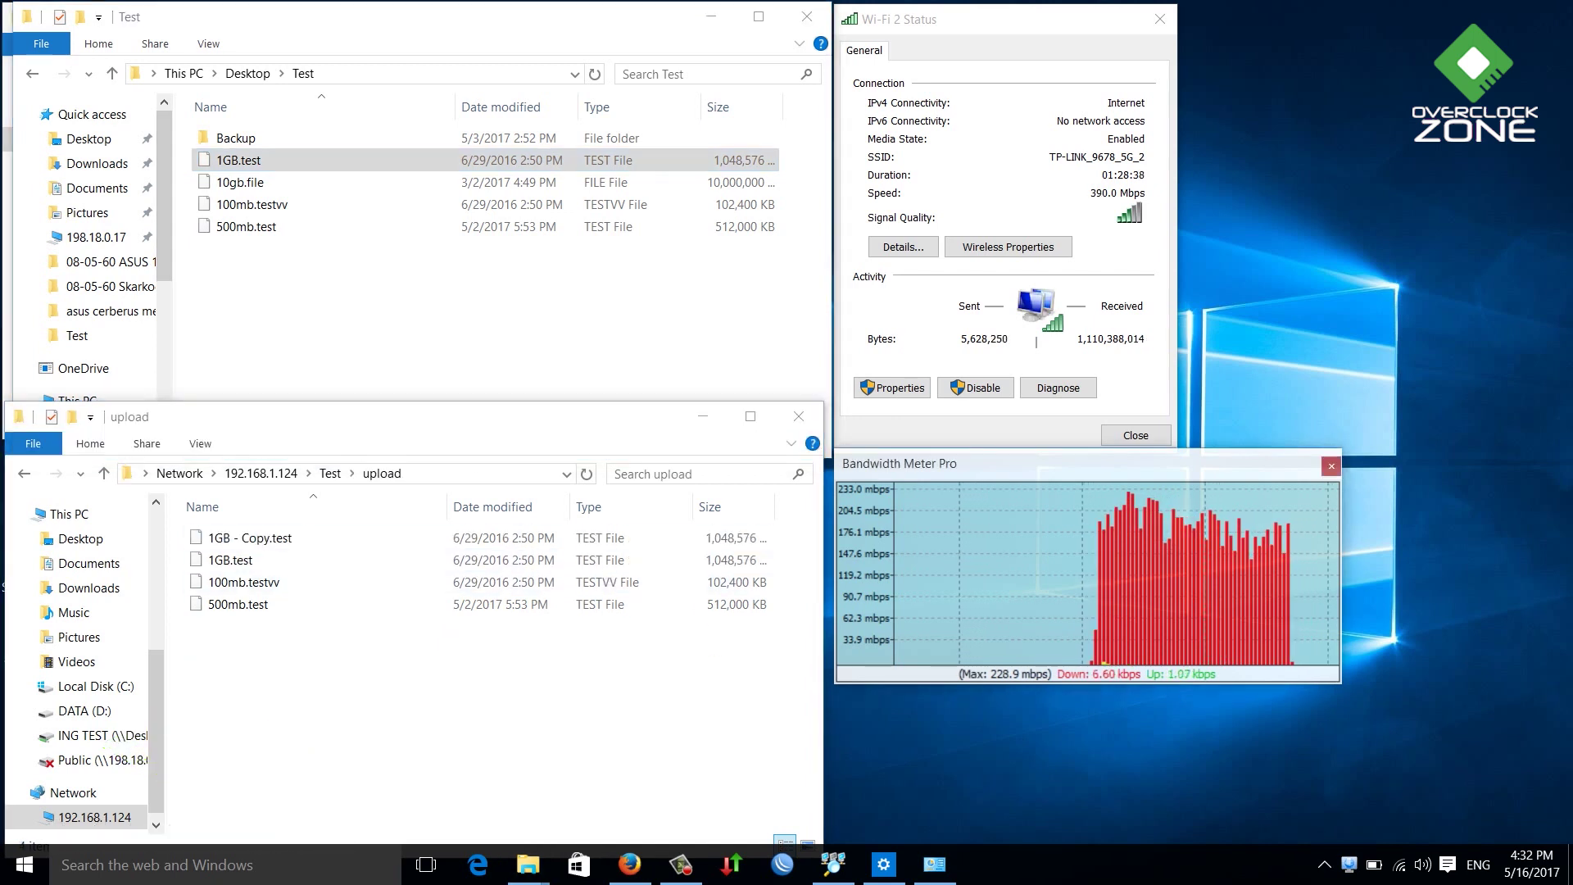
key("alt+Tab")
key("ctrl+c")
key("alt+Tab")
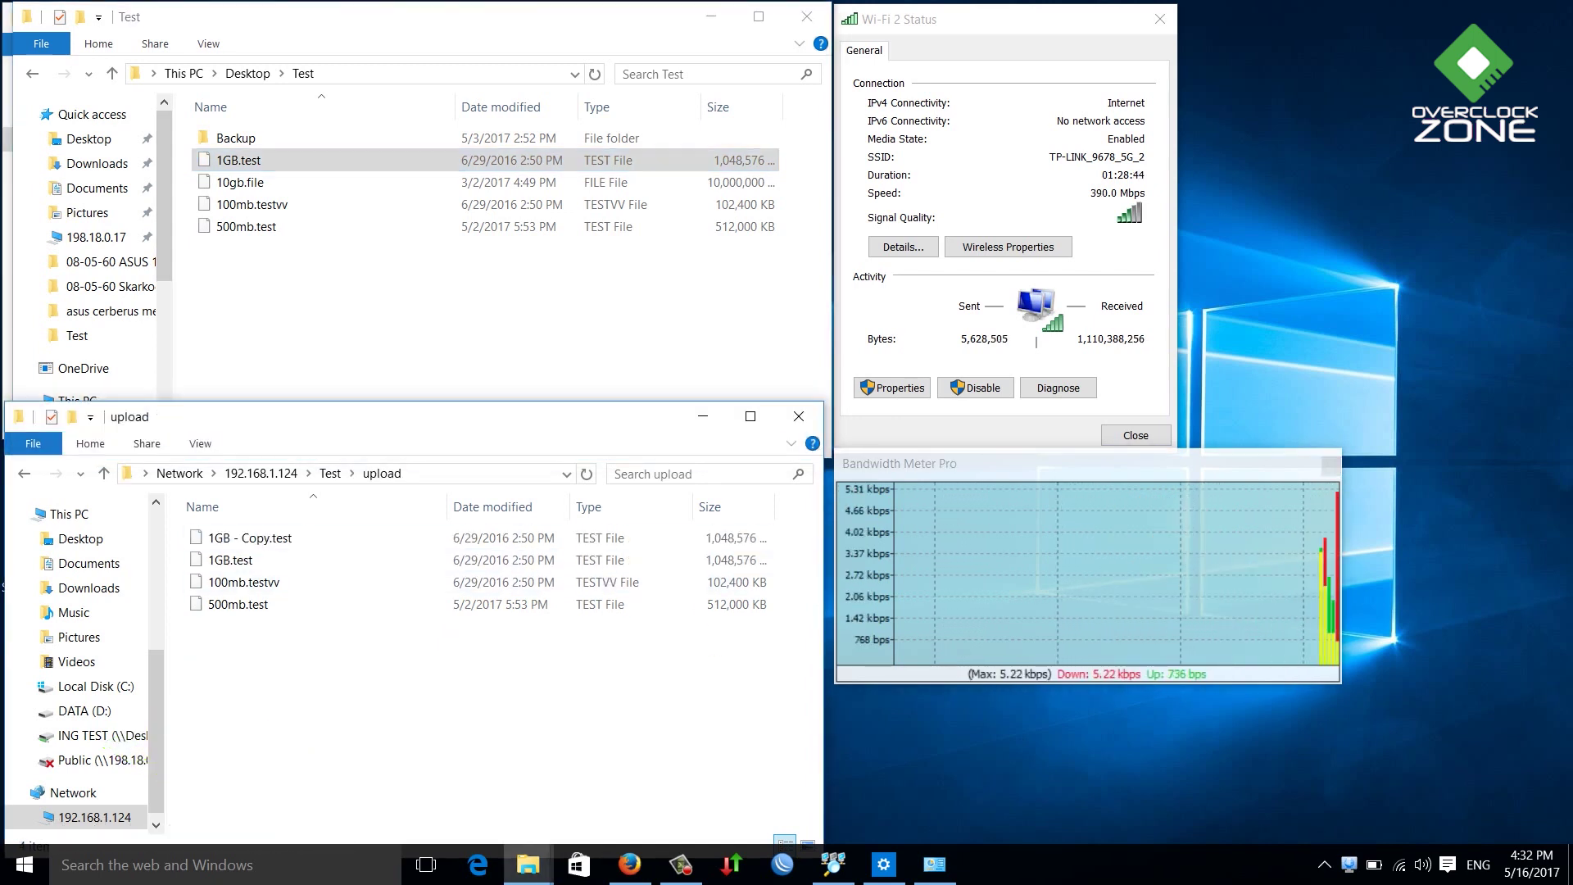
key("ctrl+v")
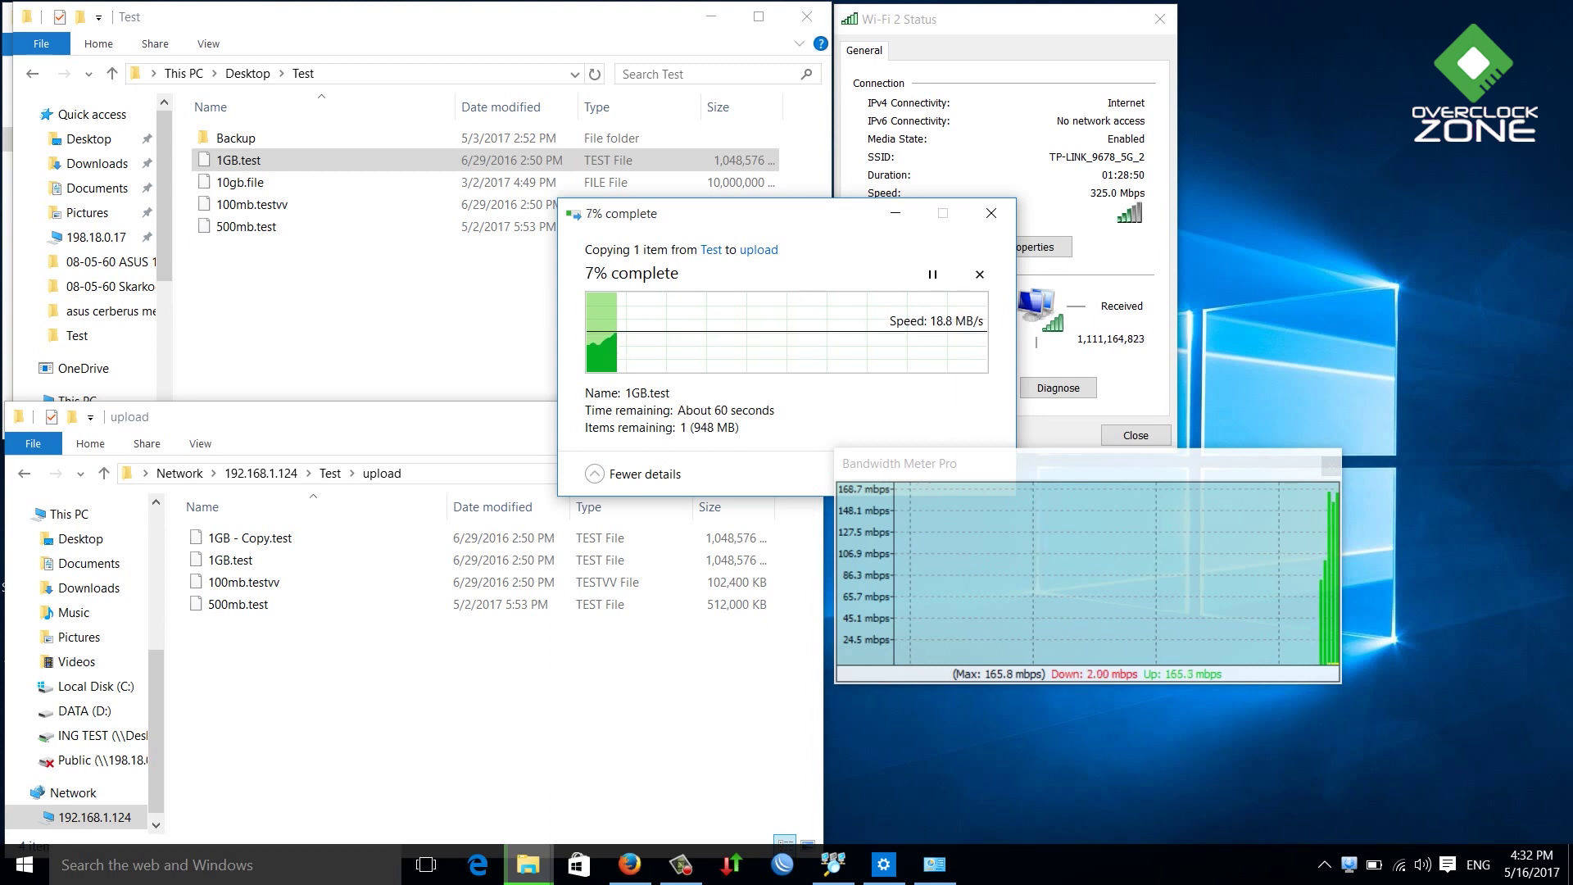